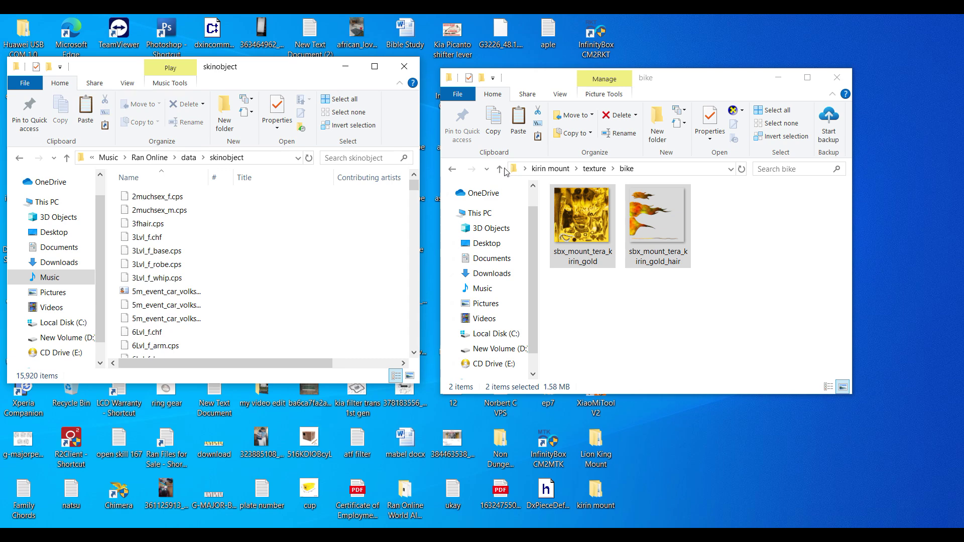
Copy kirin.vcf and kirin.vps from the kirin mount data\skinobject folder into Ran Online's data\skinobject folder
click(500, 169)
double_click(572, 208)
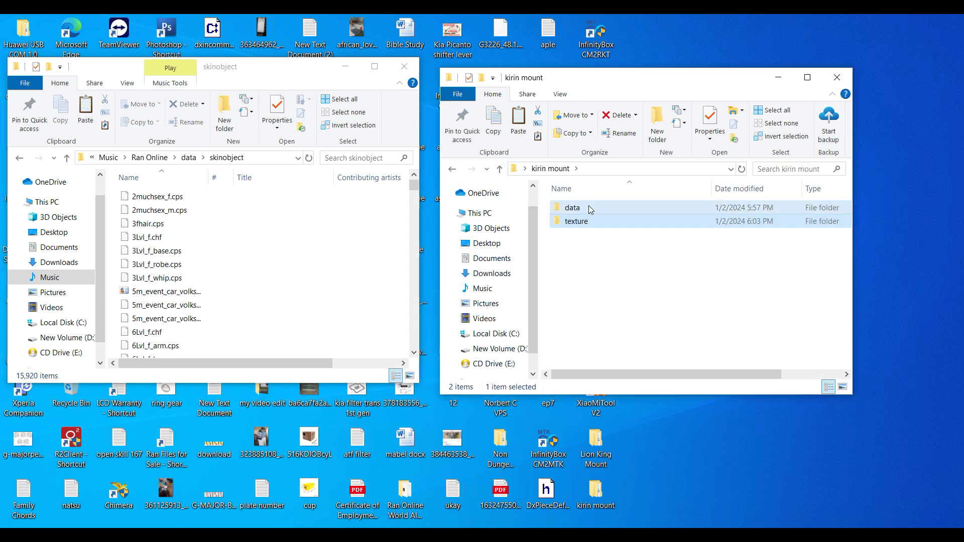
double_click(594, 249)
drag(594, 250, 583, 208)
right_click(587, 215)
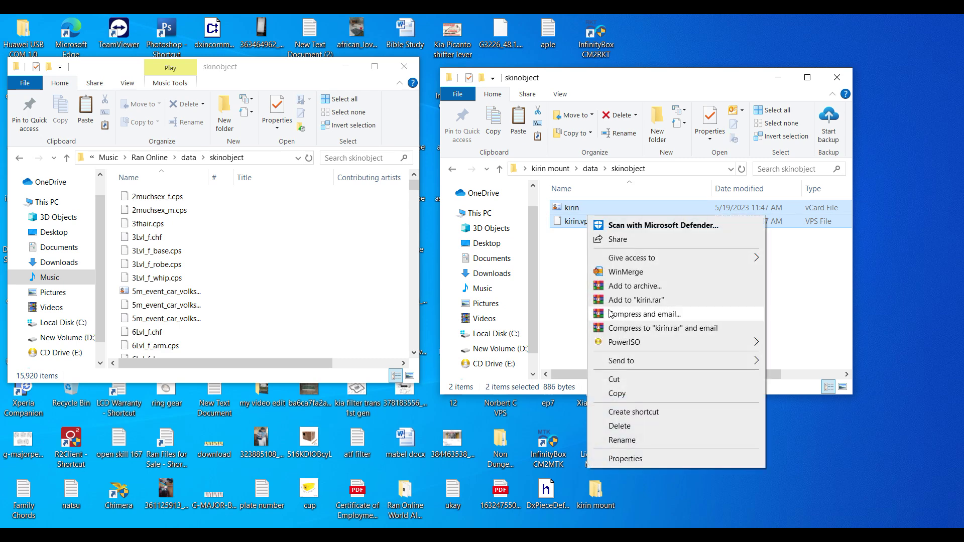
click(621, 394)
click(112, 246)
right_click(112, 246)
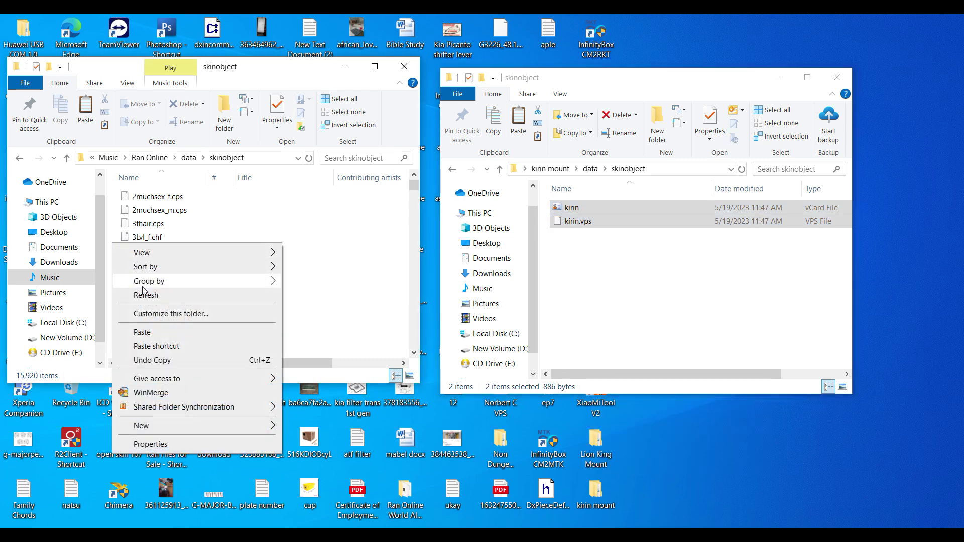
click(145, 331)
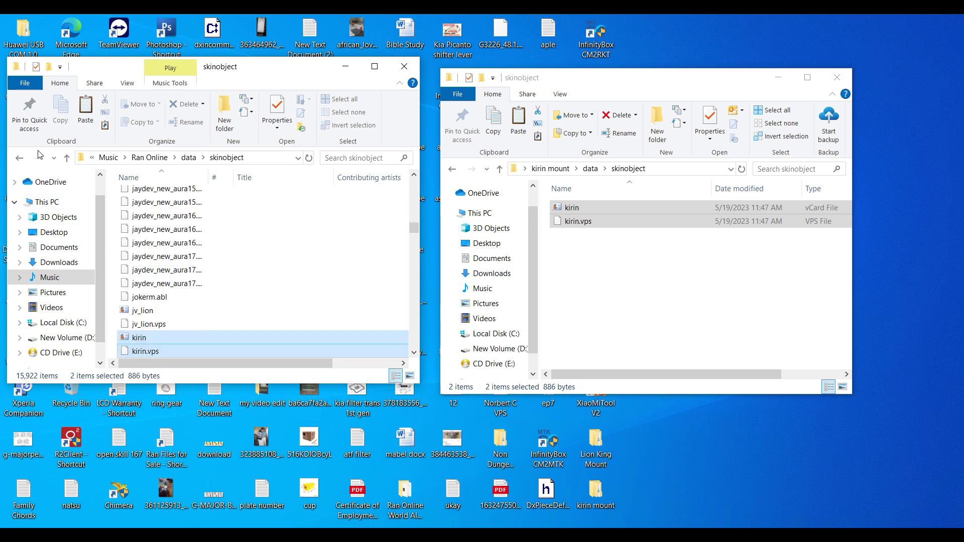
Copy s_sbx_mount_tera_kirin.mxf from the kirin mount skin folder into Ran Online's data\skin folder
click(19, 158)
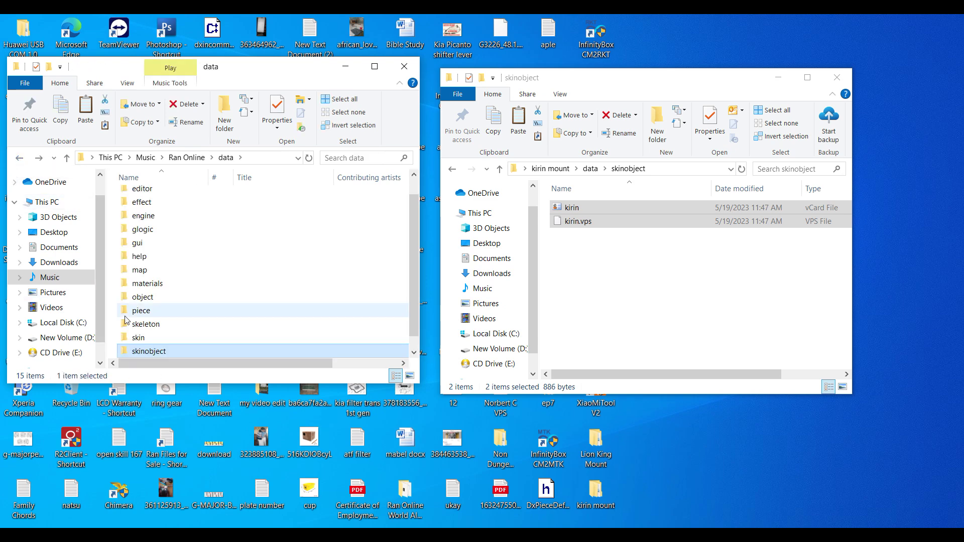
double_click(142, 339)
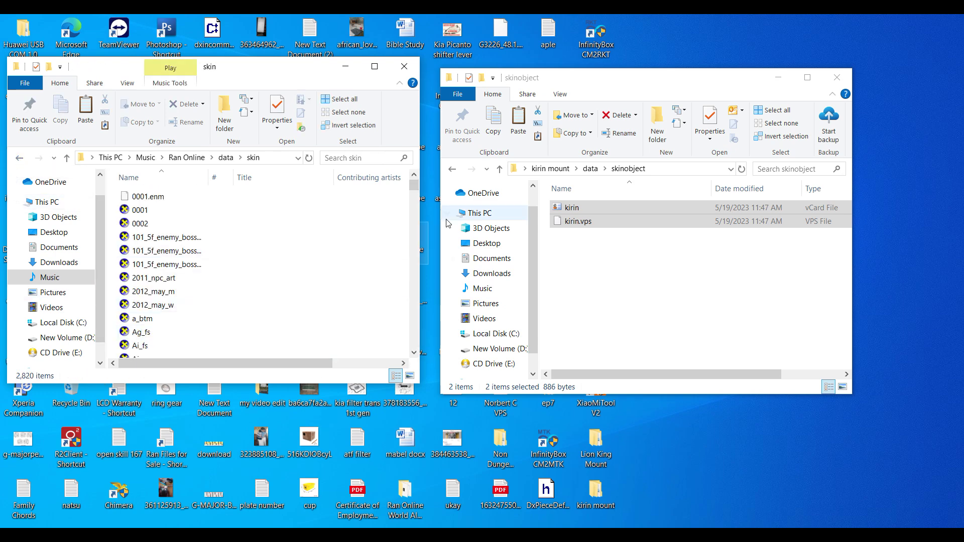
click(500, 169)
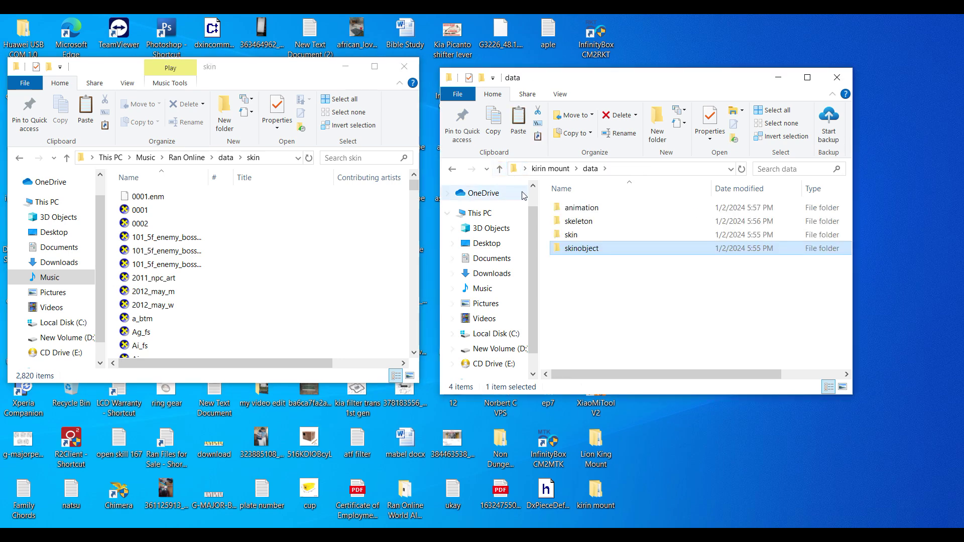
double_click(572, 236)
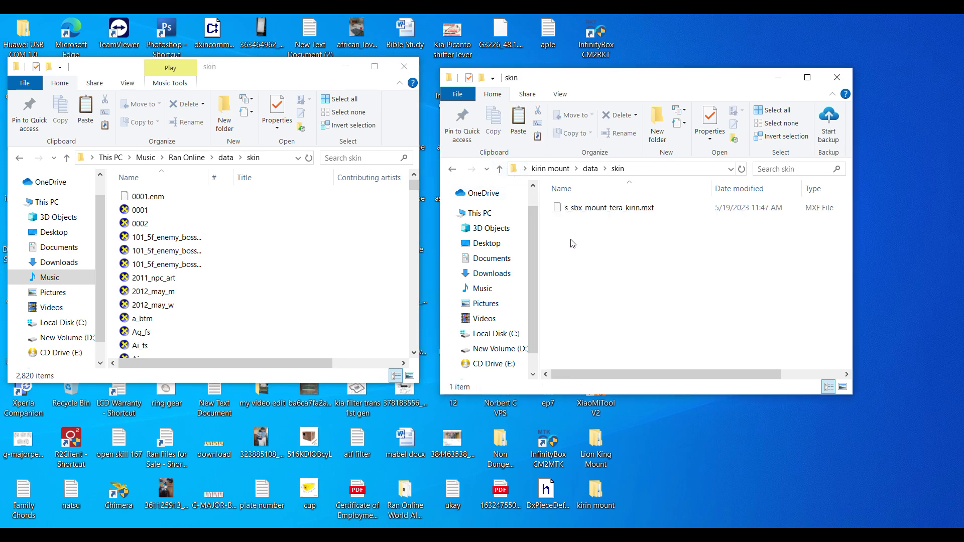
click(576, 214)
right_click(576, 213)
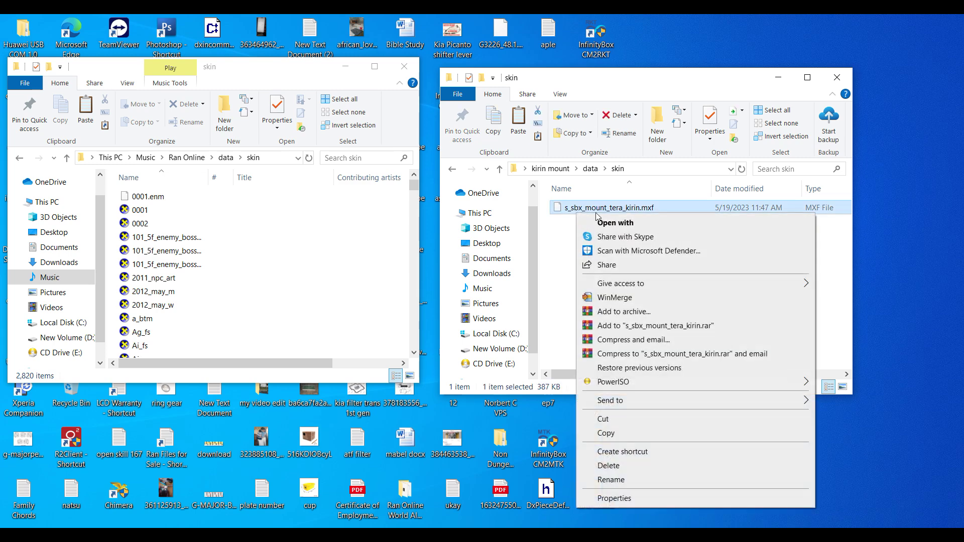
click(604, 438)
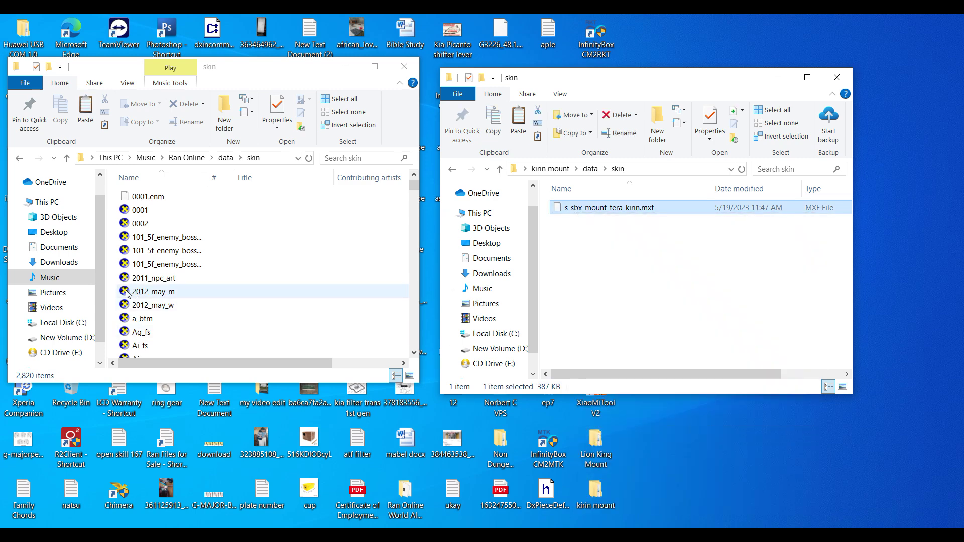
click(114, 285)
right_click(114, 286)
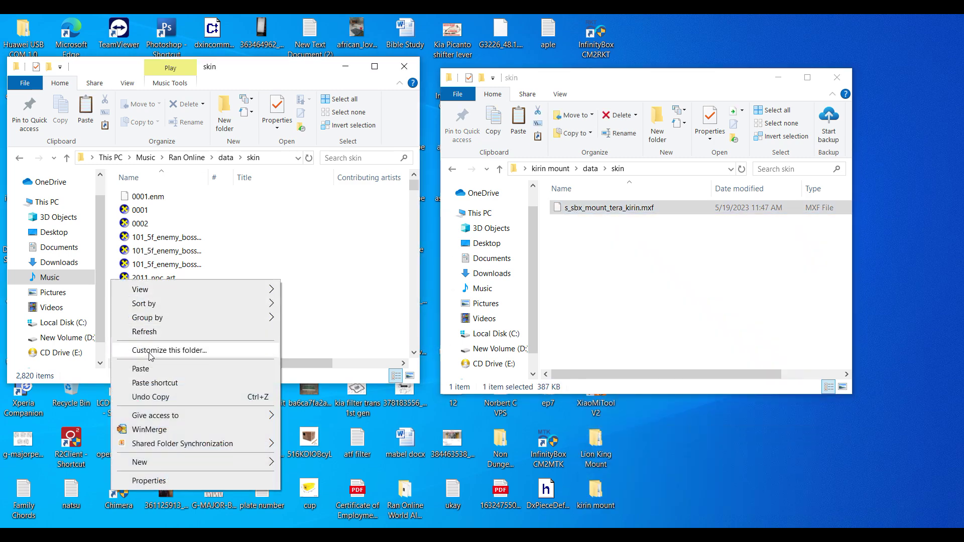
click(134, 366)
Copy b_sbx_mount_tera_kirin.mxf from the kirin mount skeleton folder into Ran Online's data\skeleton folder
click(19, 158)
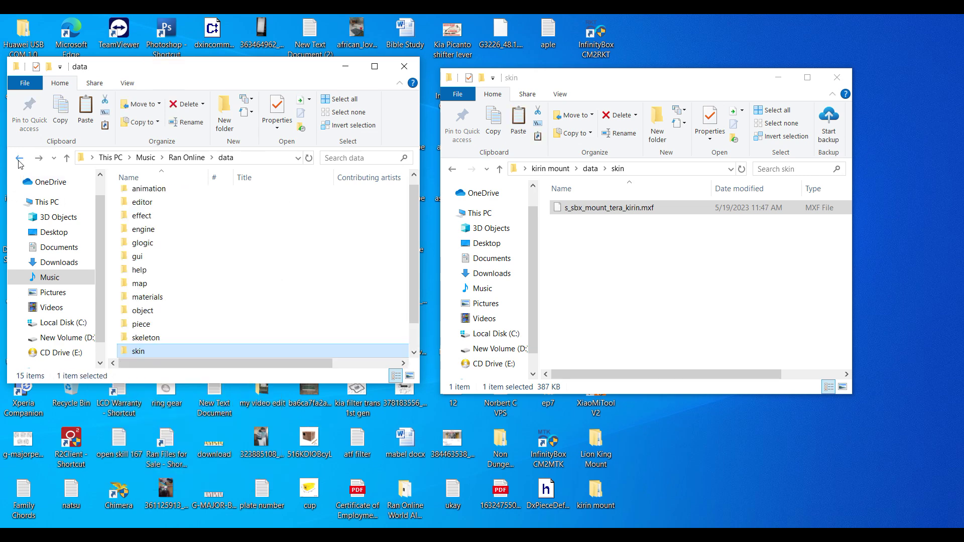
double_click(183, 338)
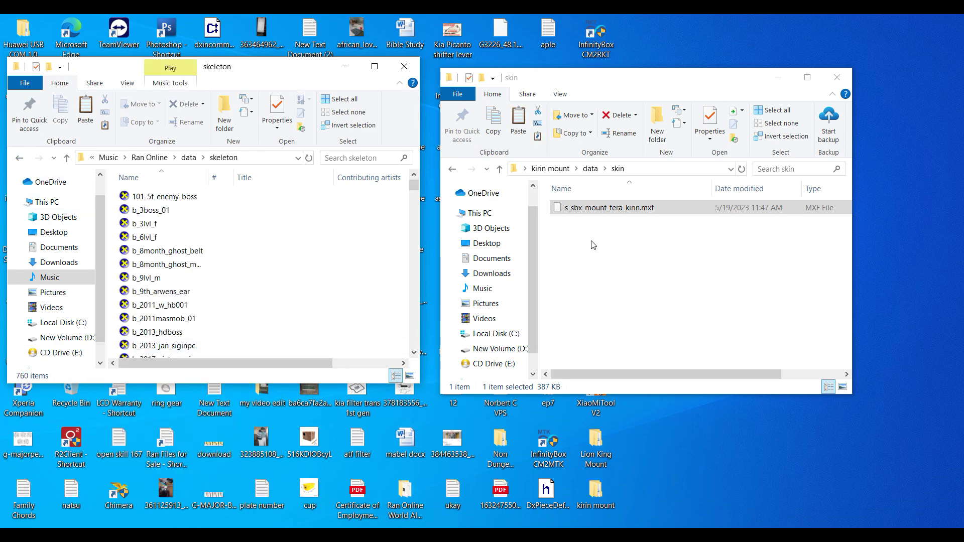
click(499, 168)
double_click(592, 223)
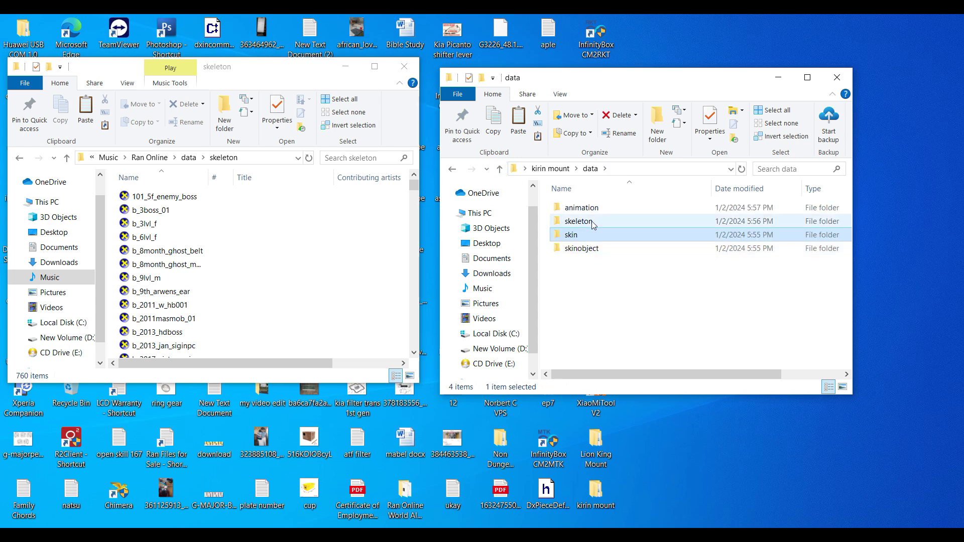
click(582, 209)
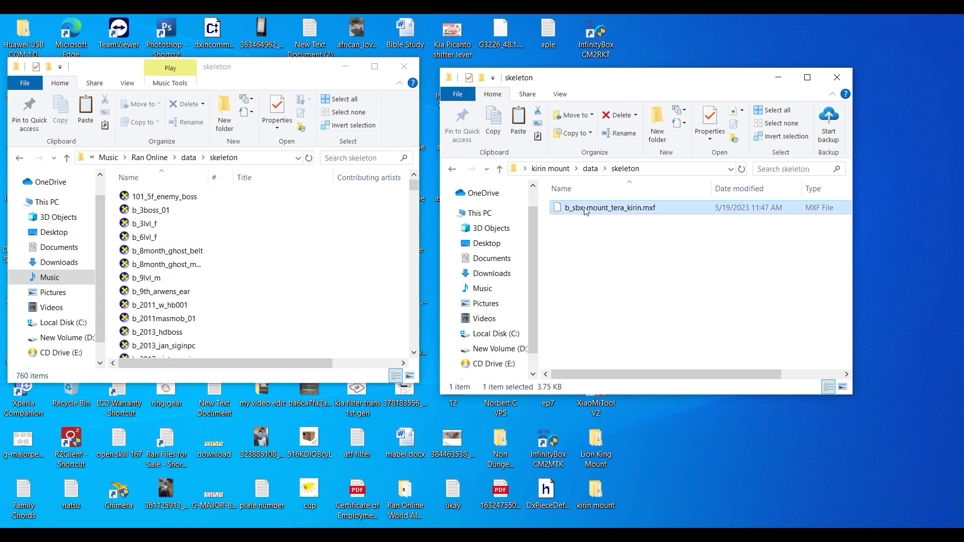
right_click(584, 207)
click(633, 428)
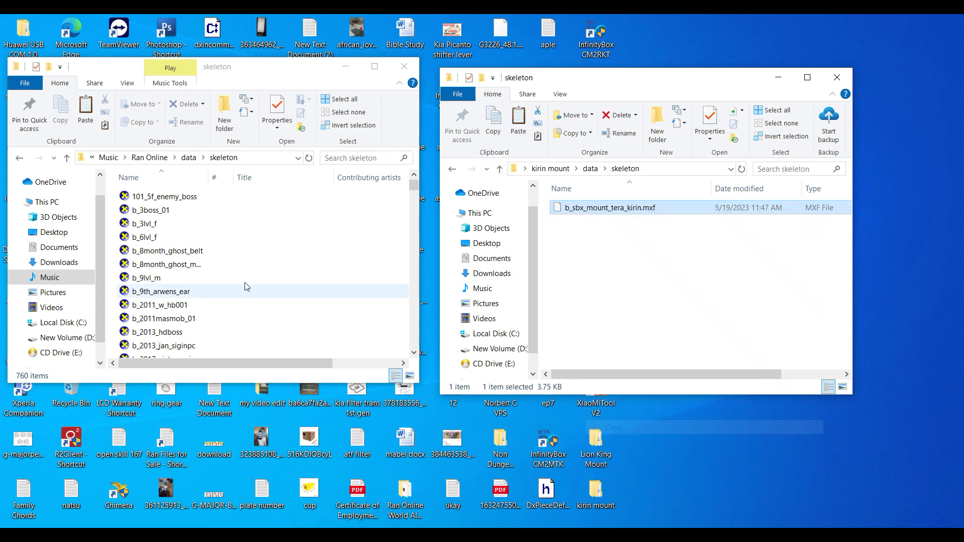
right_click(112, 252)
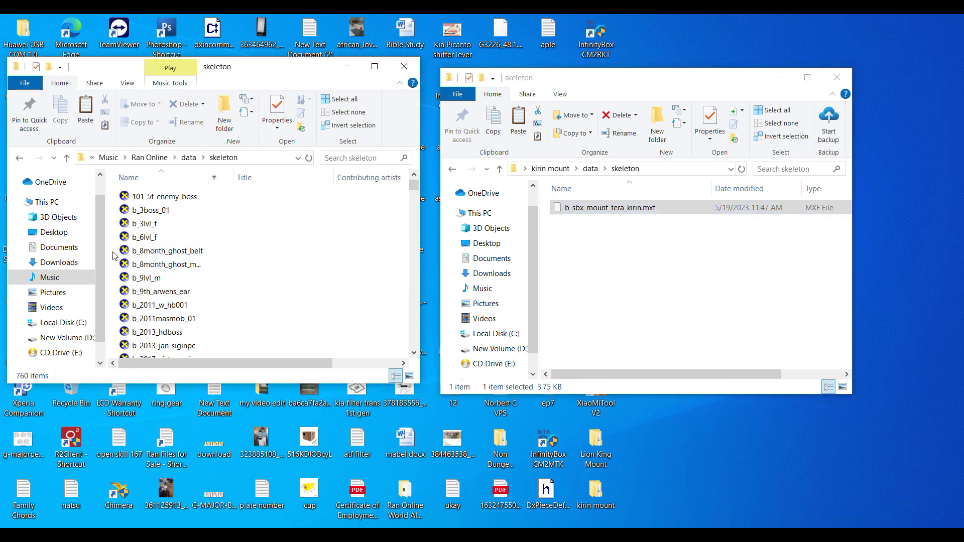
click(143, 340)
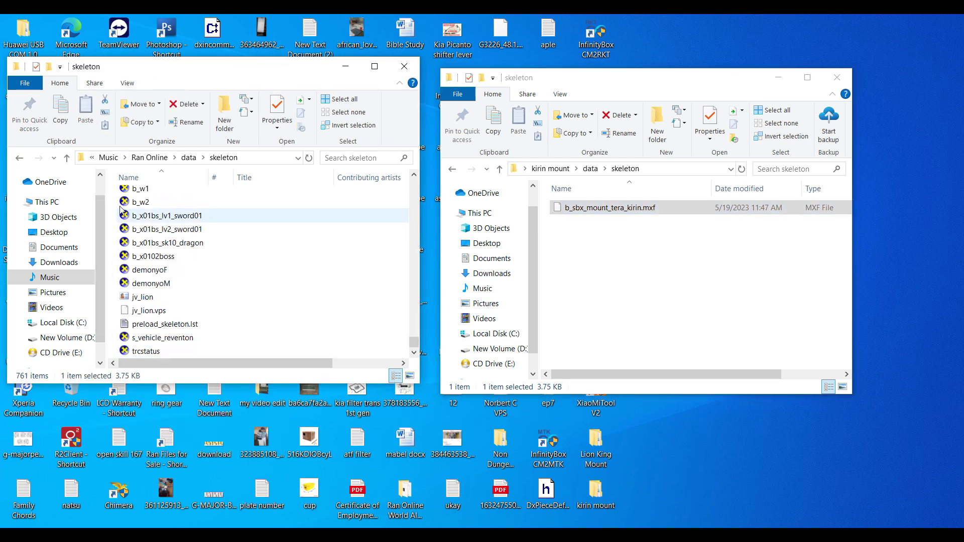
Copy all the kirin mount animation files into Ran Online's data\animation folder and close the kirin mount window
click(18, 159)
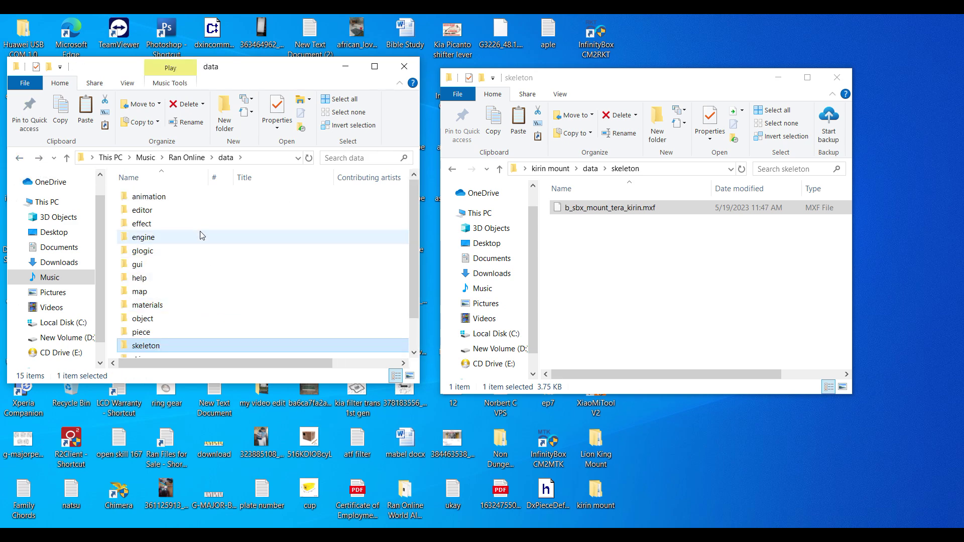
double_click(172, 197)
click(499, 169)
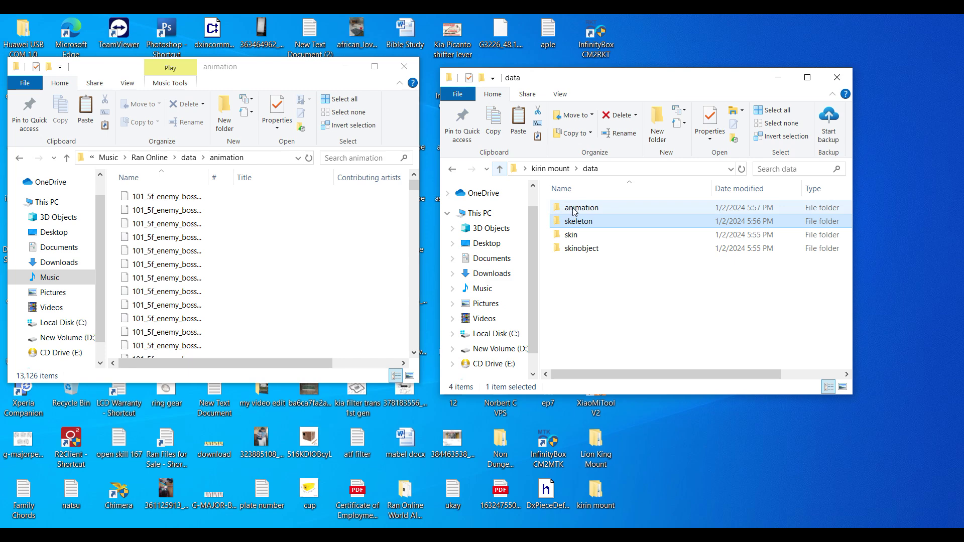
double_click(575, 208)
drag(593, 355, 641, 203)
right_click(640, 224)
click(670, 401)
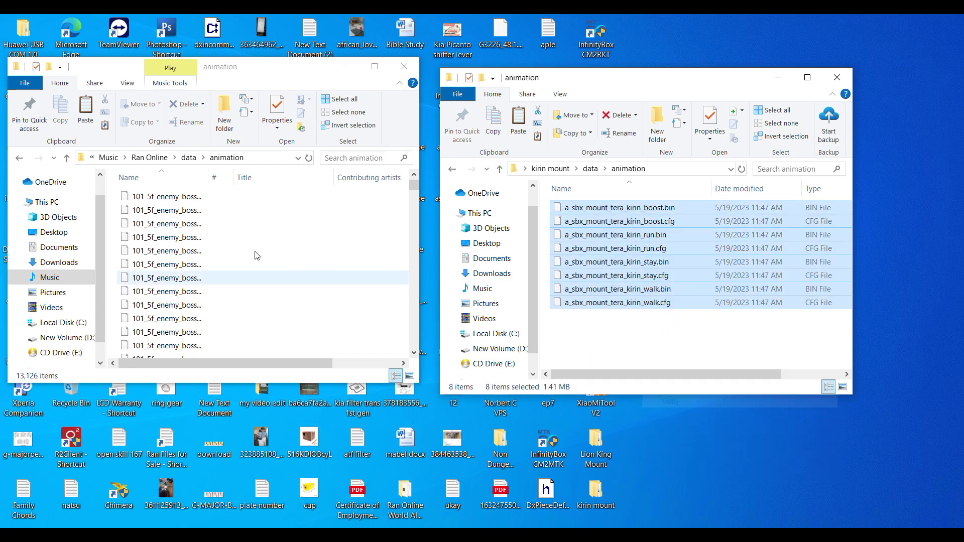
right_click(114, 237)
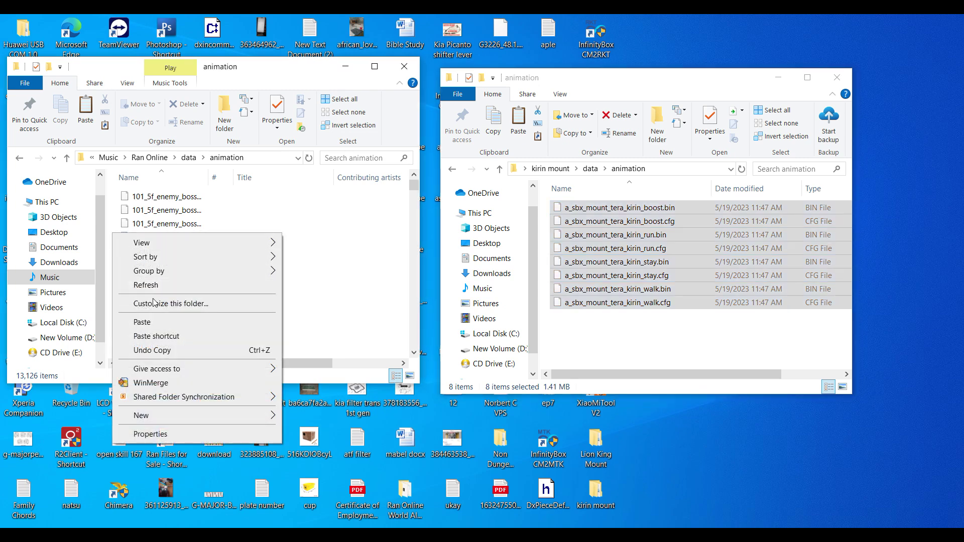
click(159, 321)
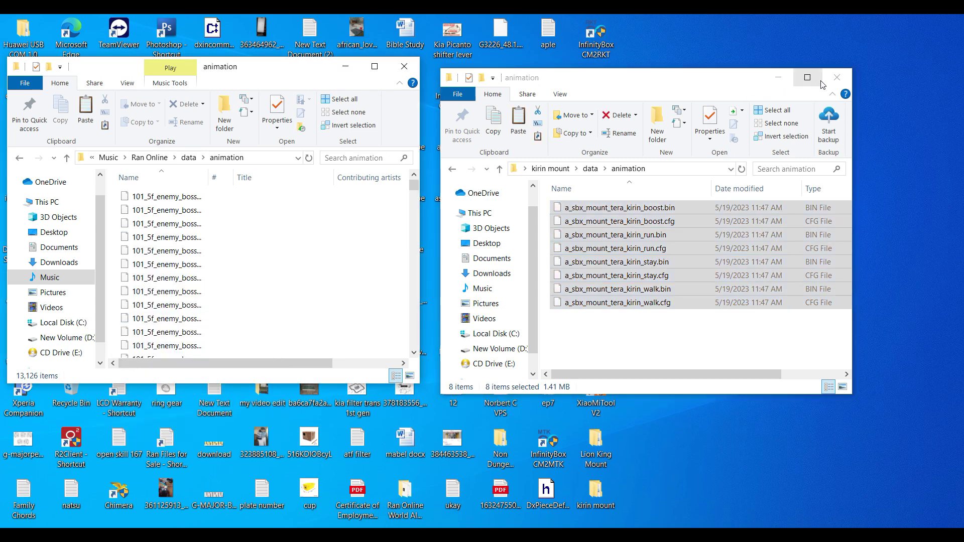
click(836, 78)
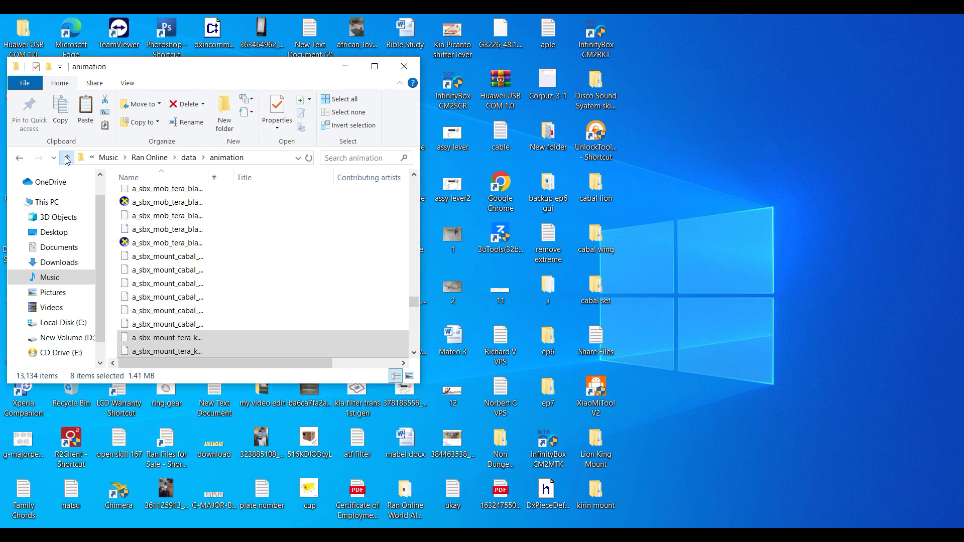
Launch EditorSkinChar and EditorSkinPiece from the main Ran Online folder
click(66, 158)
click(66, 159)
scroll(206, 266, down, 3)
click(180, 219)
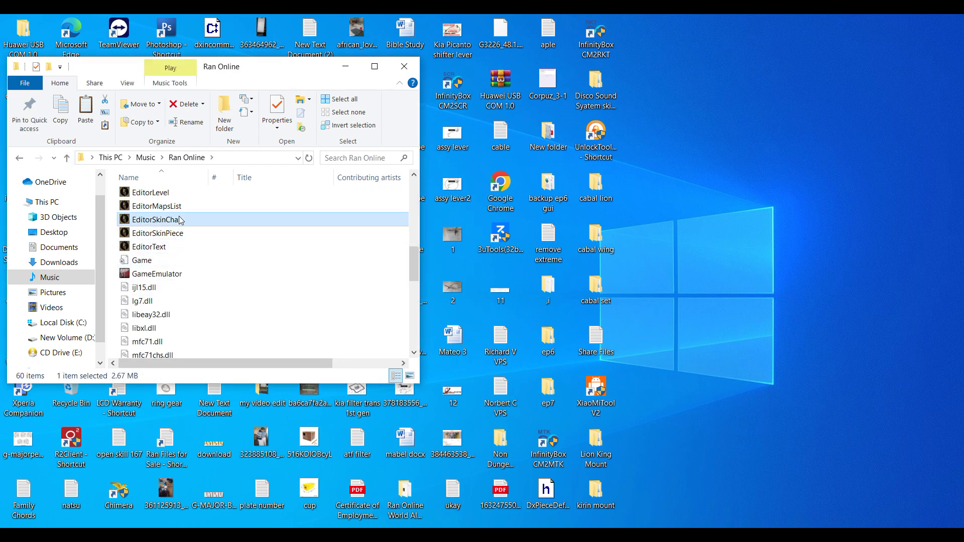
double_click(187, 233)
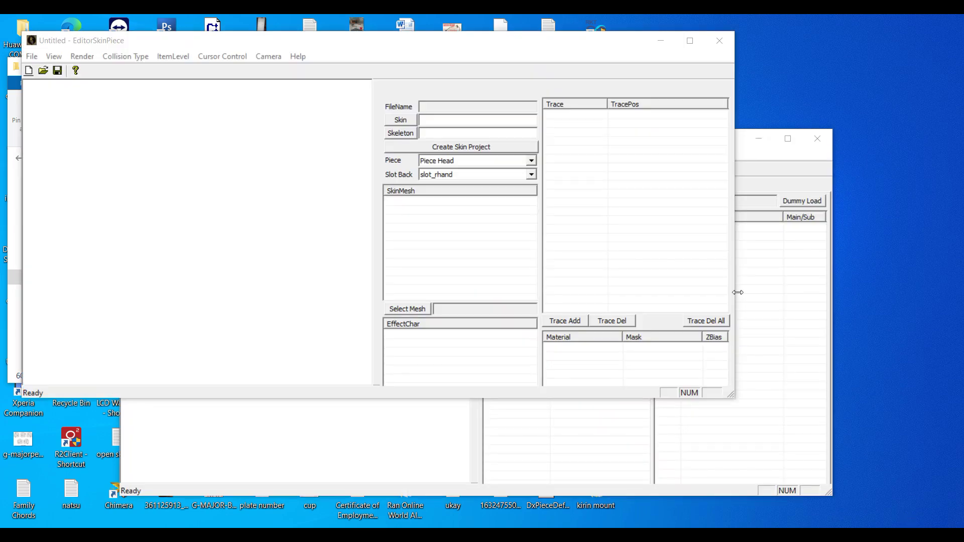
Open kirin.vps from the skinobject folder in EditorSkinPiece
click(31, 56)
click(48, 85)
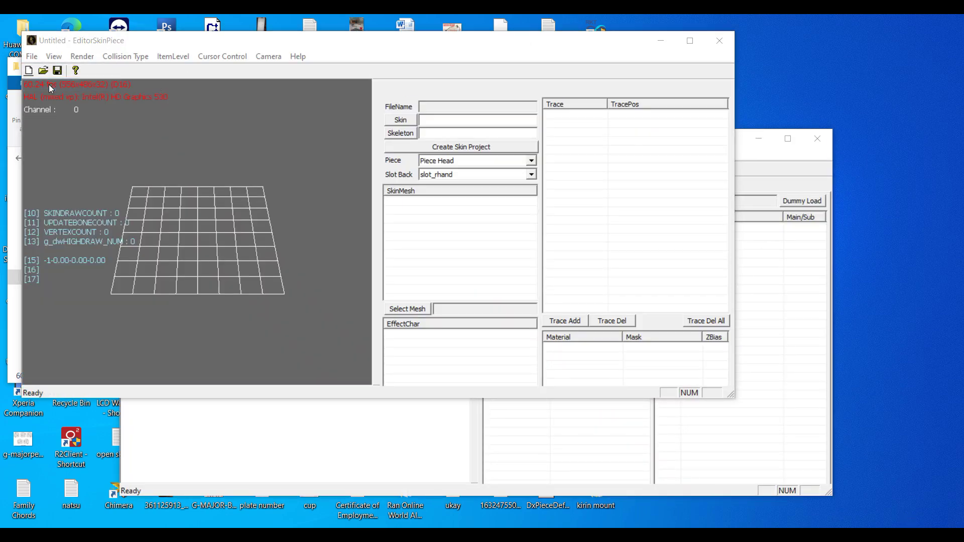
click(422, 115)
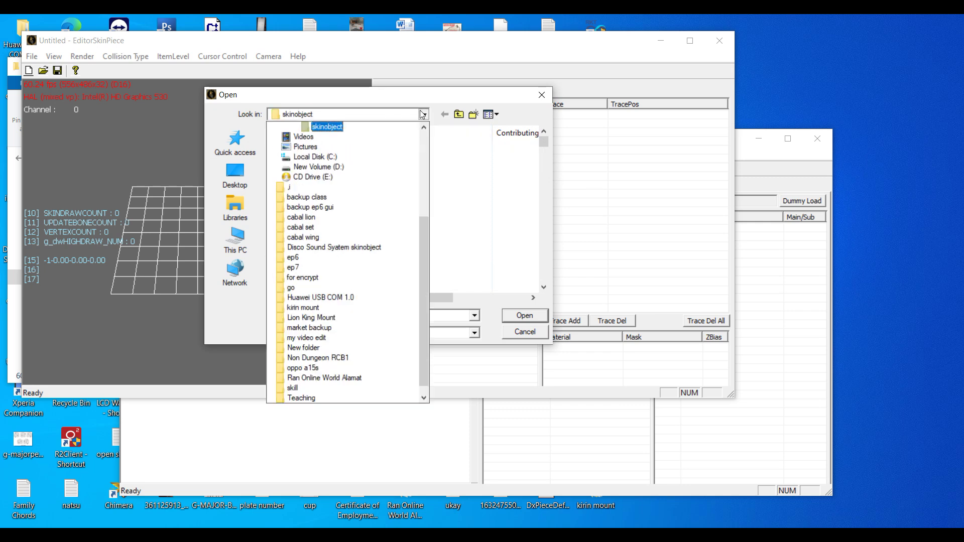
scroll(406, 151, up, 2)
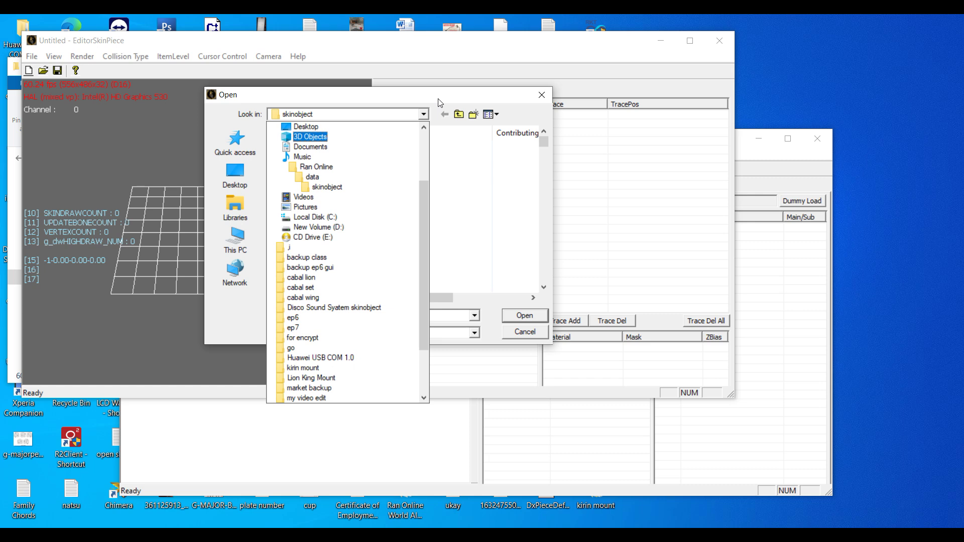
click(474, 154)
click(384, 317)
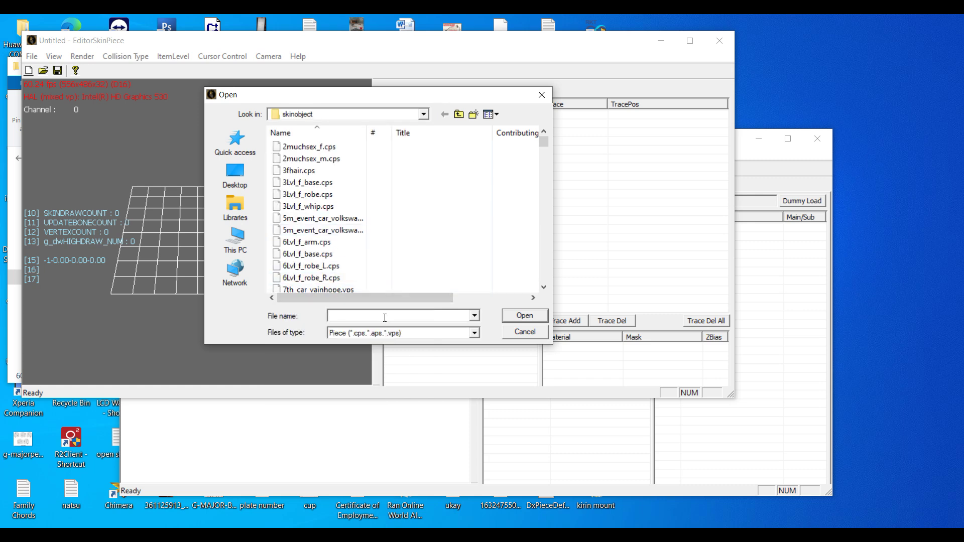
text(ki)
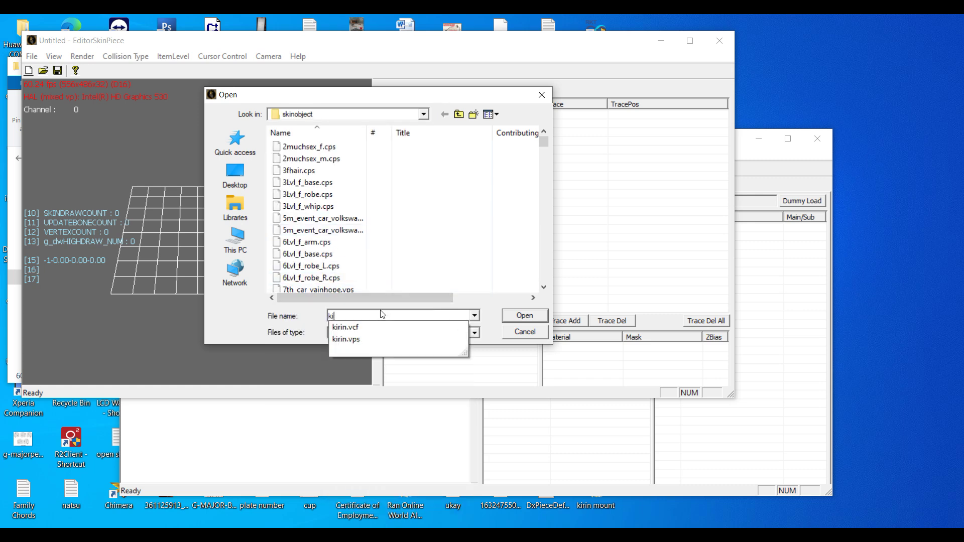
click(371, 335)
click(508, 319)
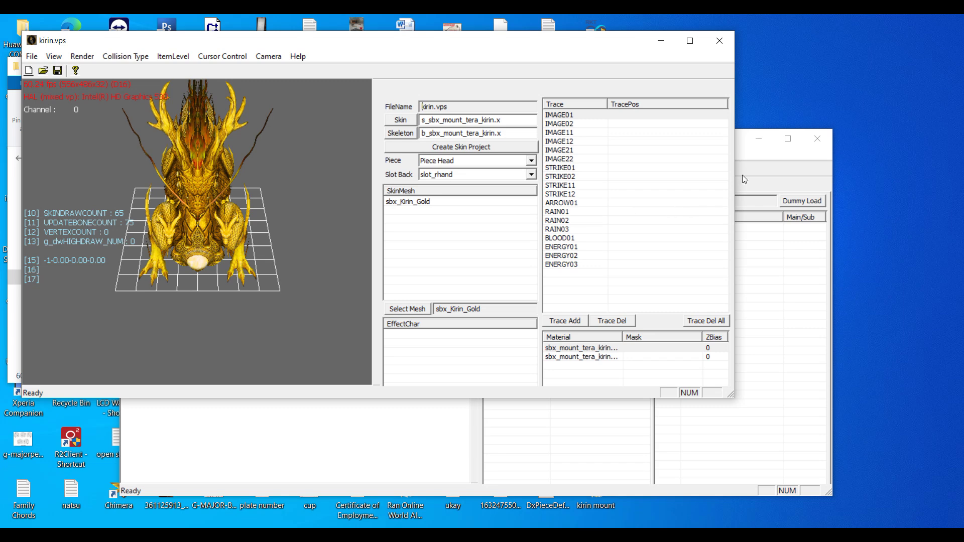
Load kirin.vcf from the skinobject folder into the VCF page of EditorSkinChar
click(754, 164)
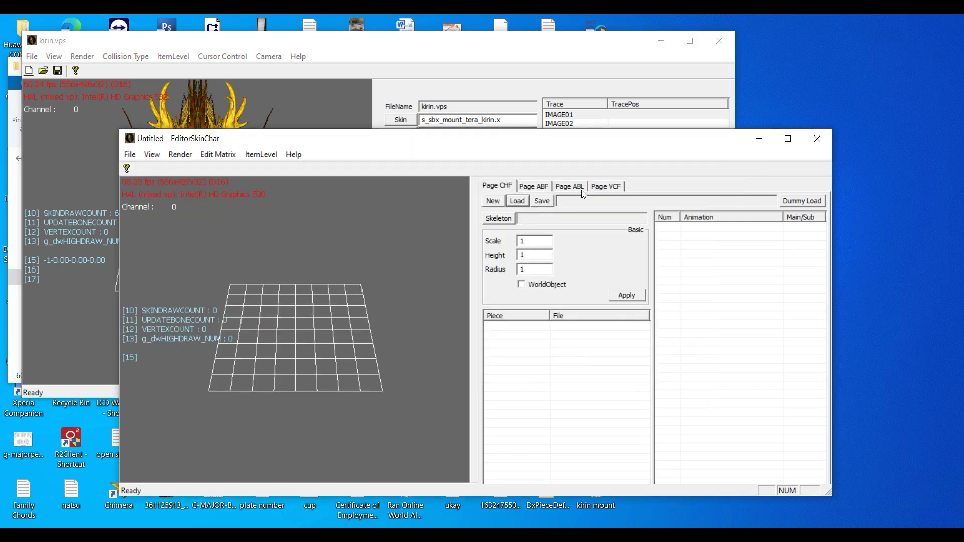
click(599, 187)
click(515, 201)
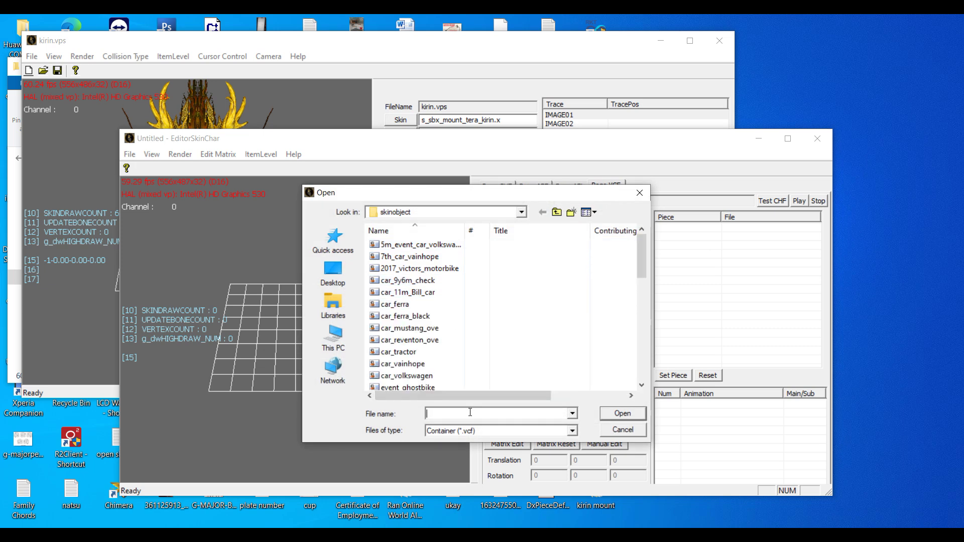
text(ki)
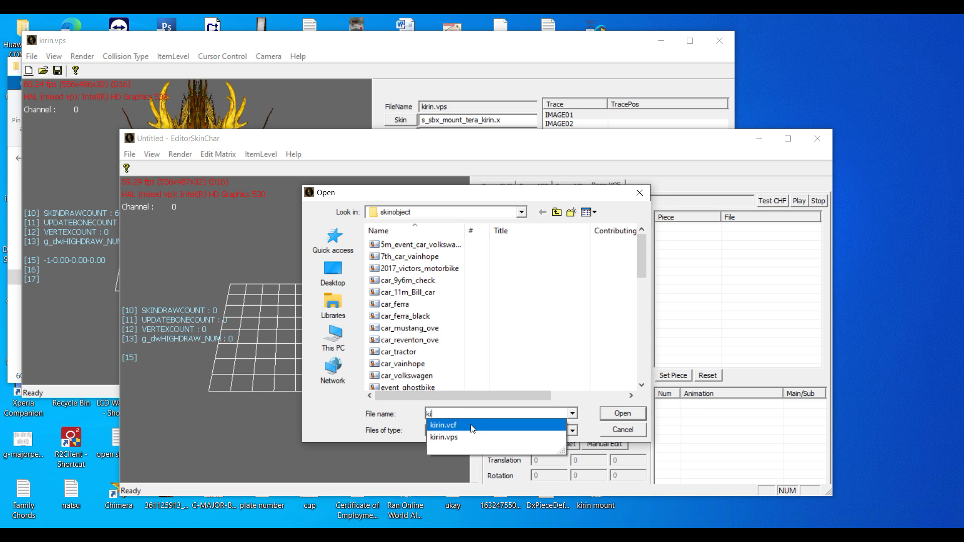
click(482, 425)
click(610, 417)
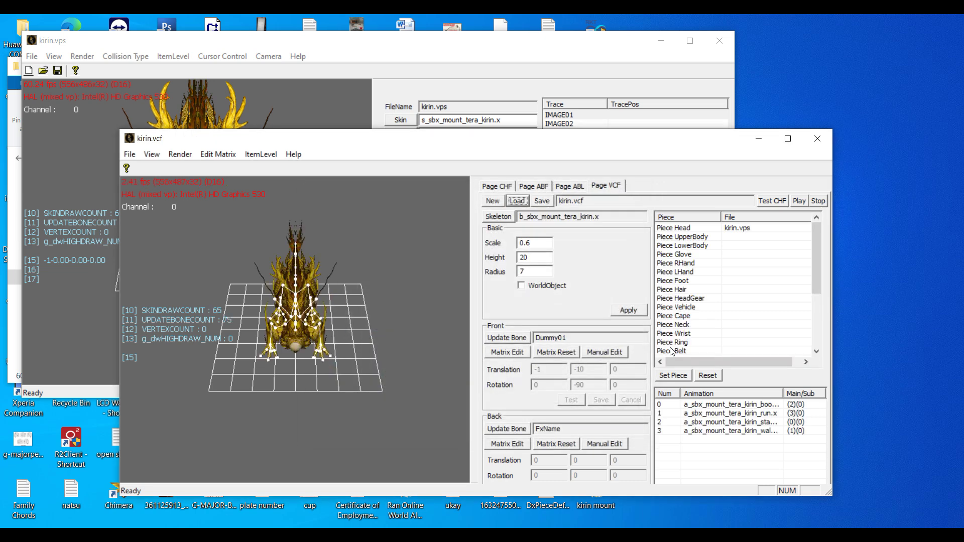
Preview the kirin's booster, run and walk animations and close both EditorSkinChar and EditorSkinPiece
click(753, 406)
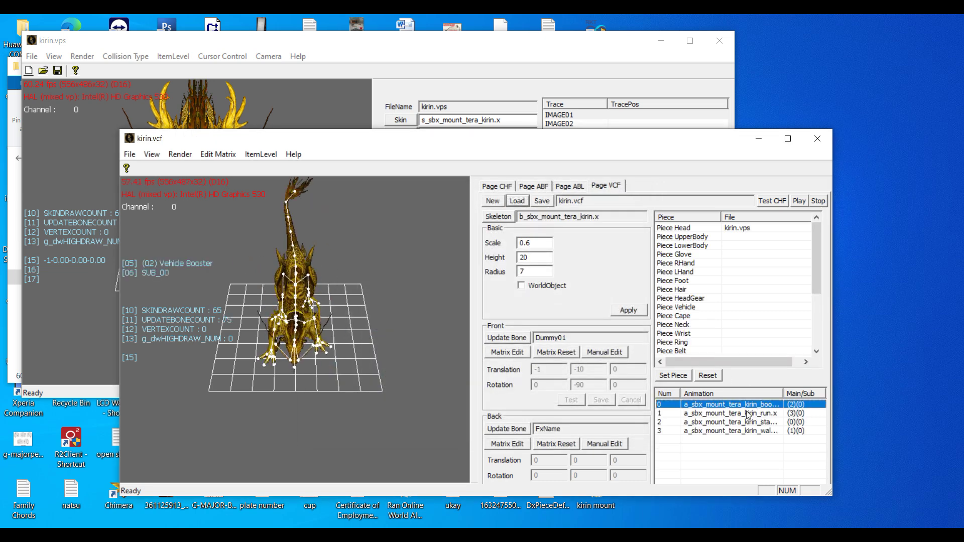
click(746, 415)
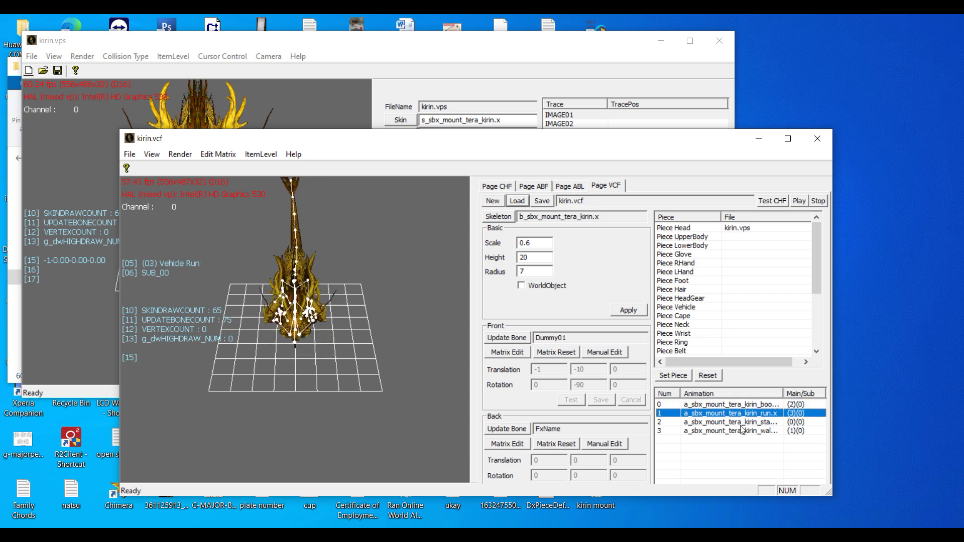
click(741, 430)
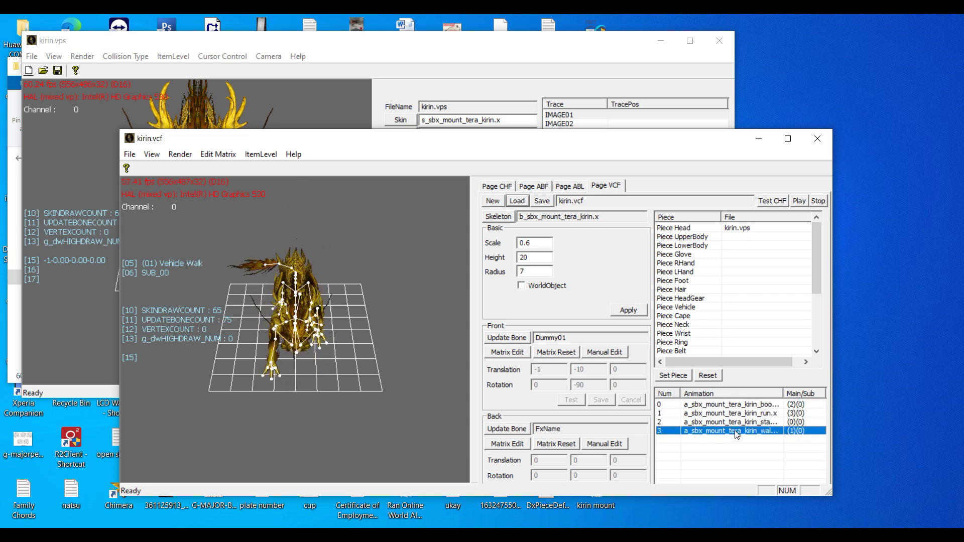
click(817, 139)
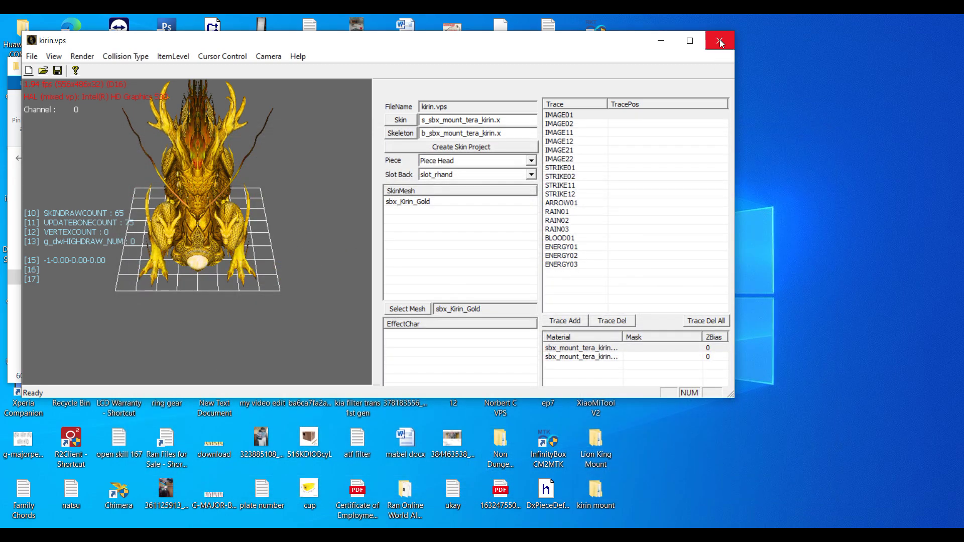
click(719, 40)
Launch EditorItem from the Ran Online folder and load item.isf from the glogic folder
scroll(222, 300, up, 2)
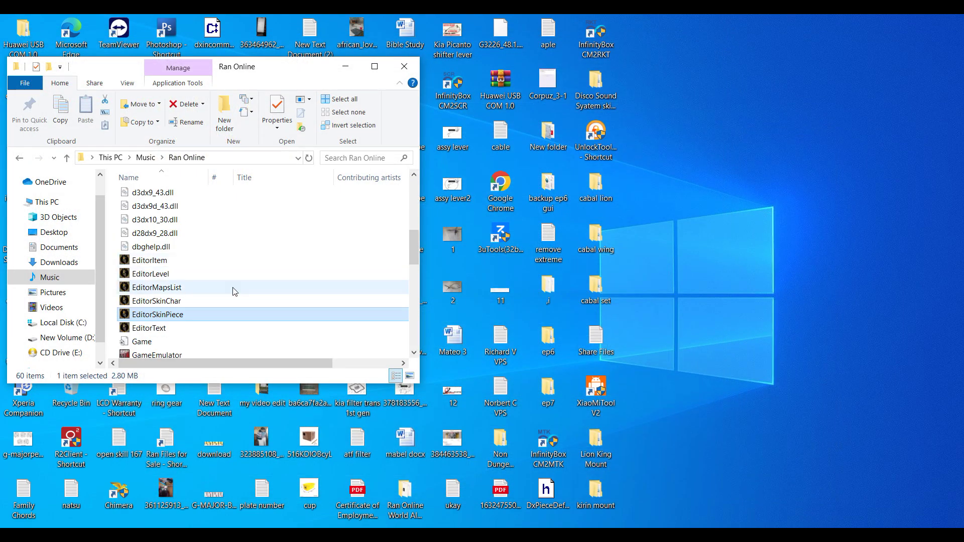
click(161, 264)
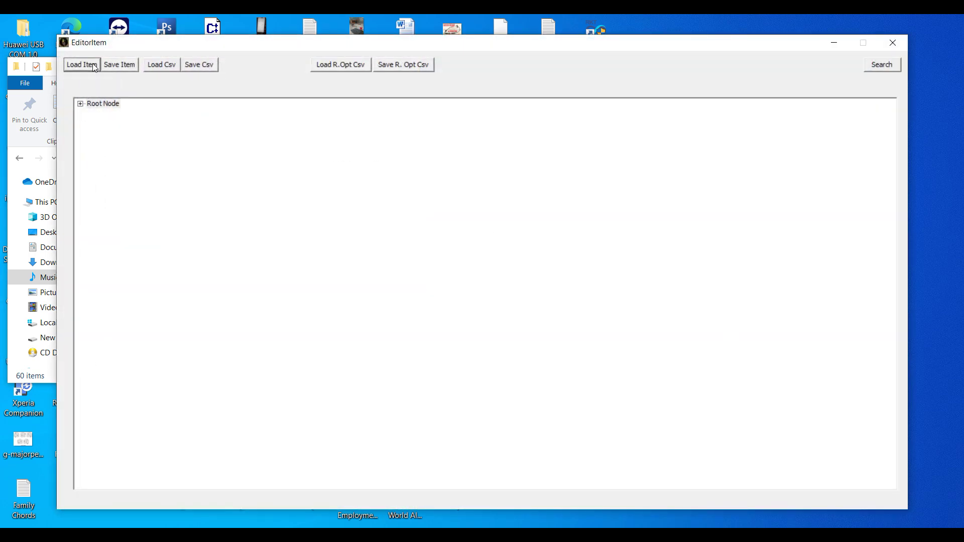
click(92, 63)
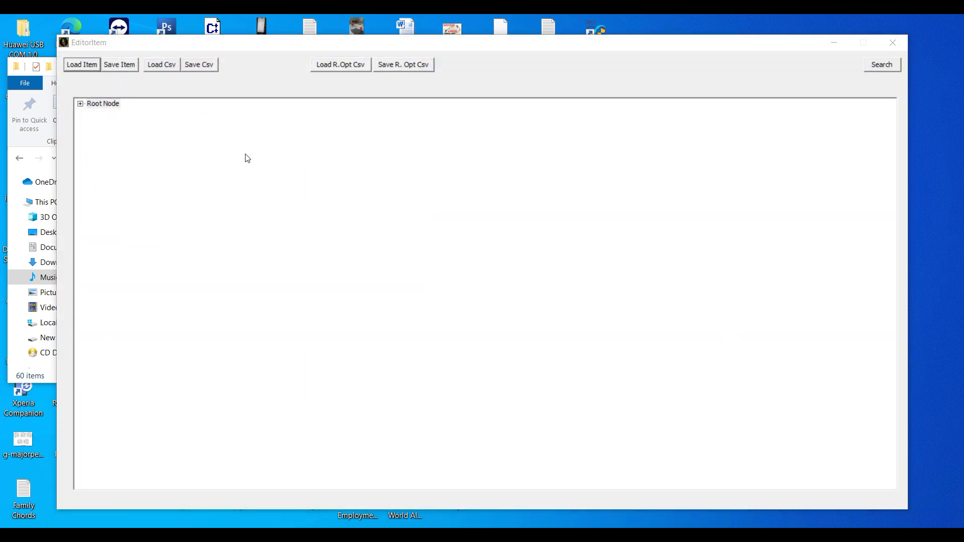
click(525, 172)
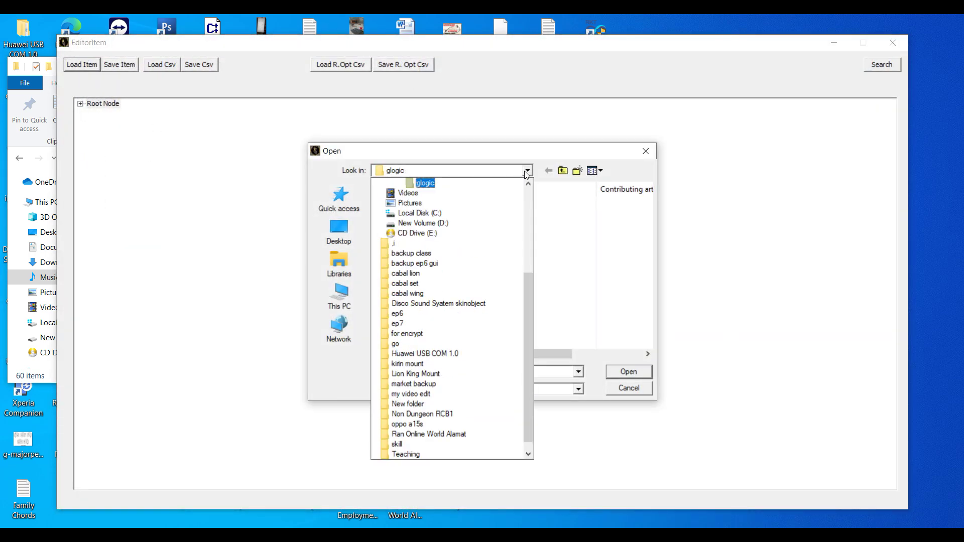
scroll(524, 172, up, 4)
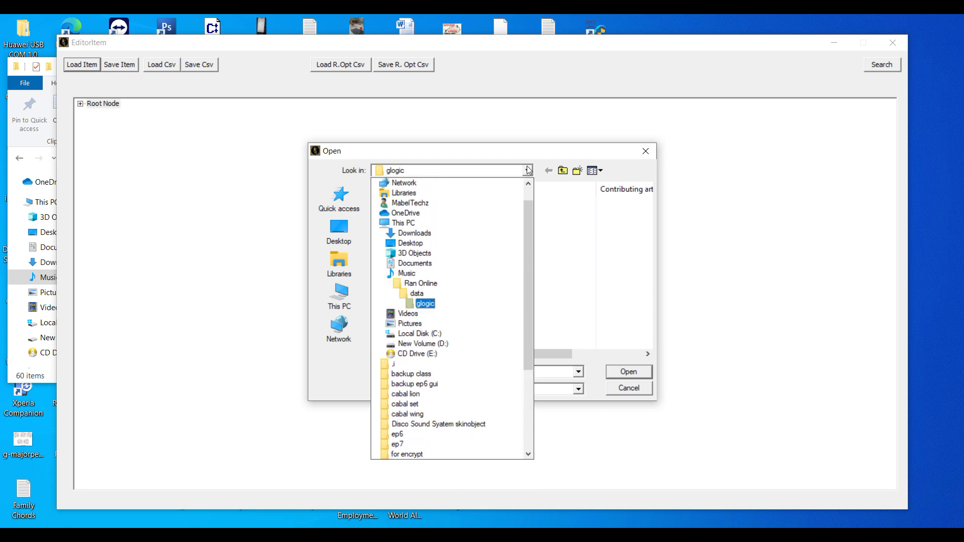
click(527, 170)
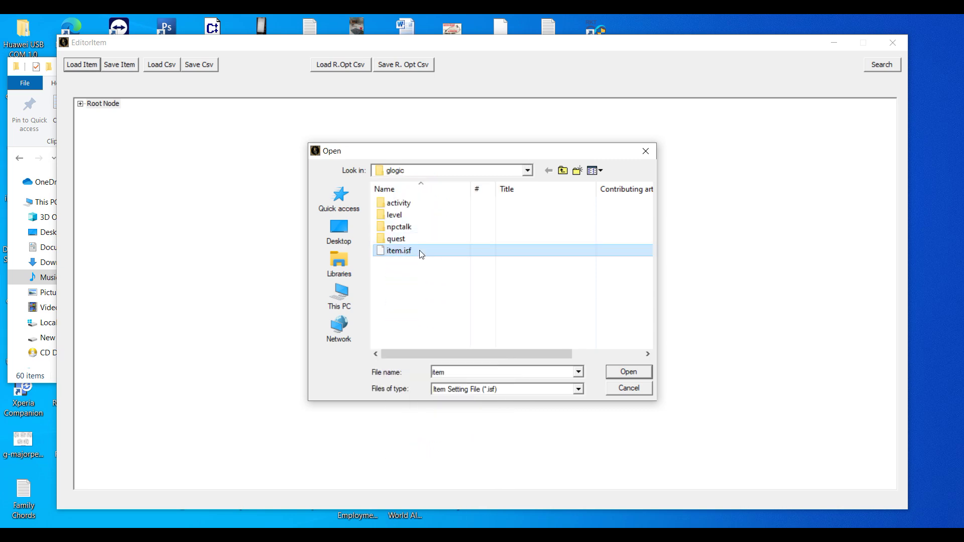
double_click(421, 253)
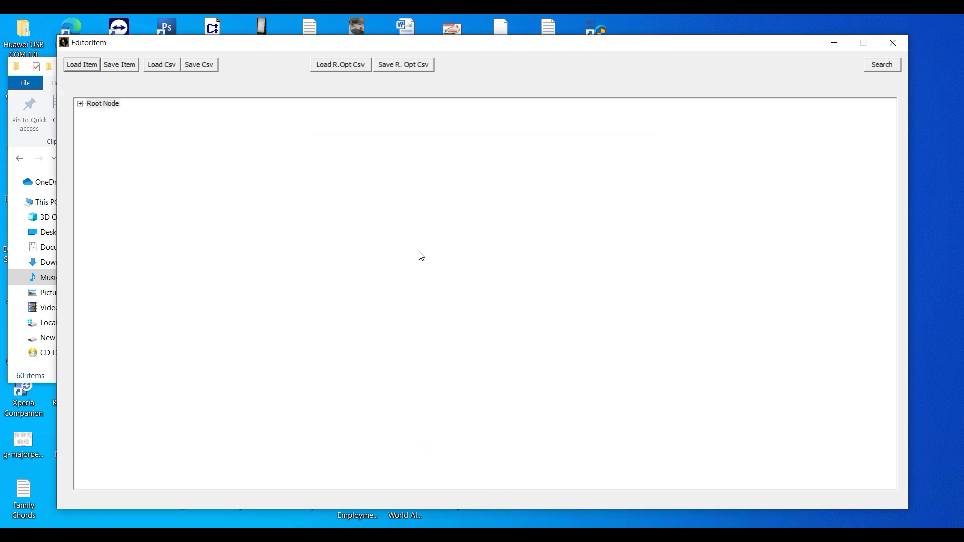
Duplicate the Cabal Lion Perma item as a new entry in the Ingame Item Mall group
click(80, 105)
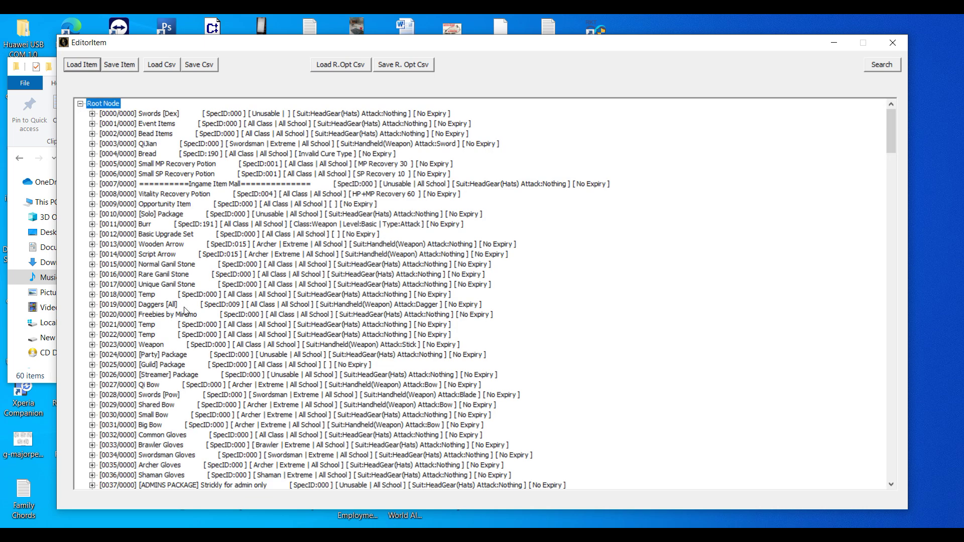
scroll(215, 310, down, 3)
scroll(219, 307, up, 3)
click(92, 184)
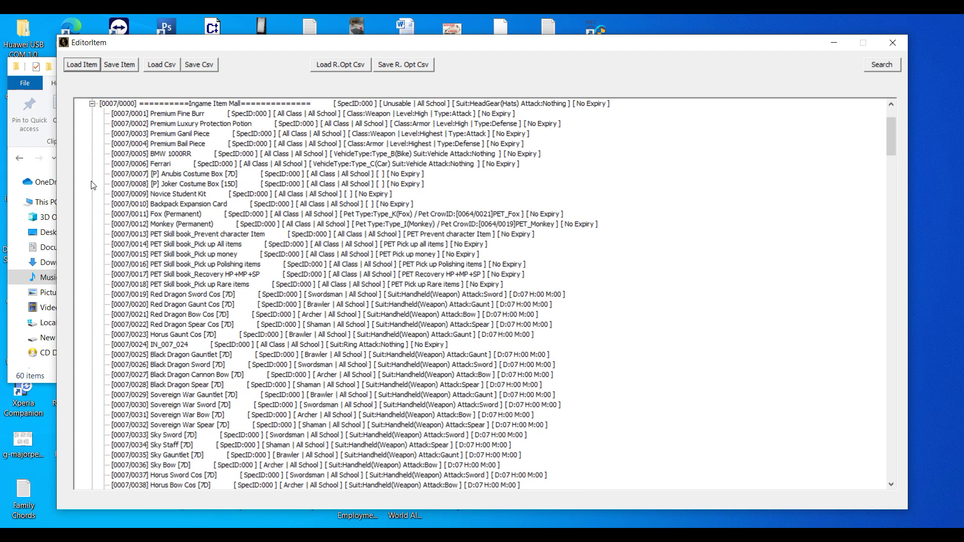
scroll(257, 342, down, 6)
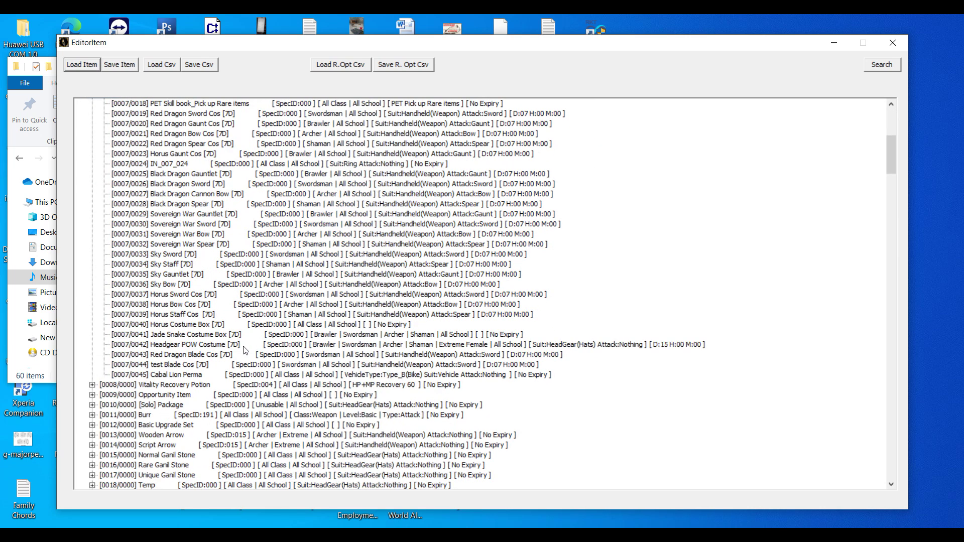
right_click(176, 373)
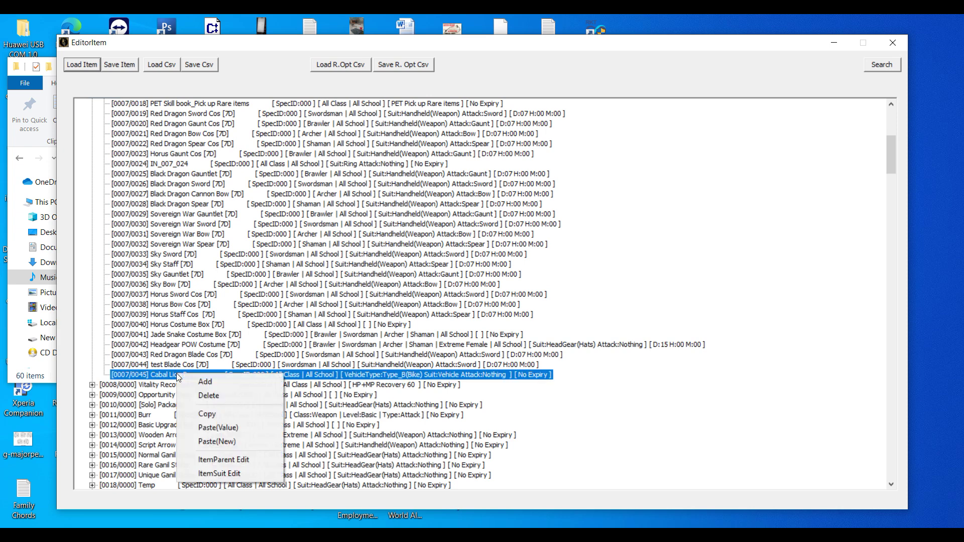
click(218, 417)
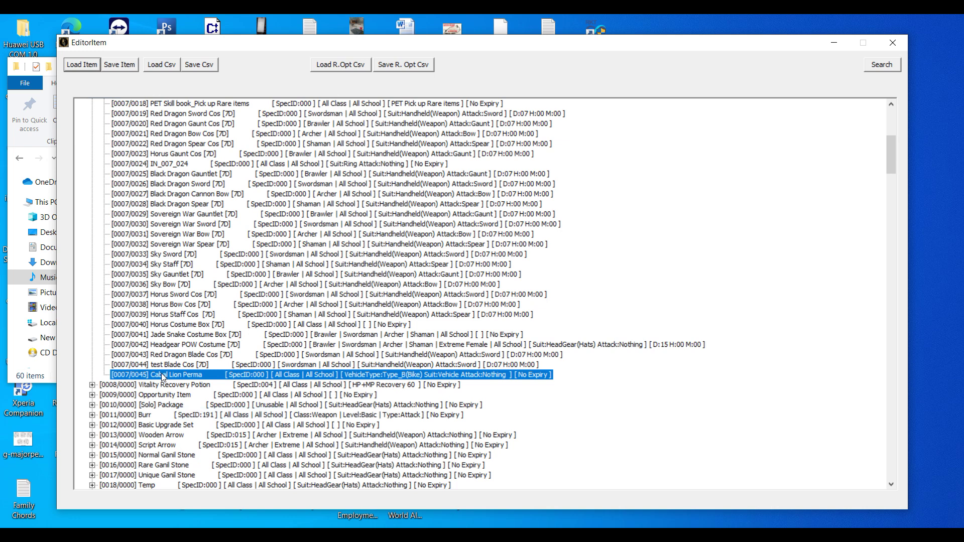
right_click(161, 373)
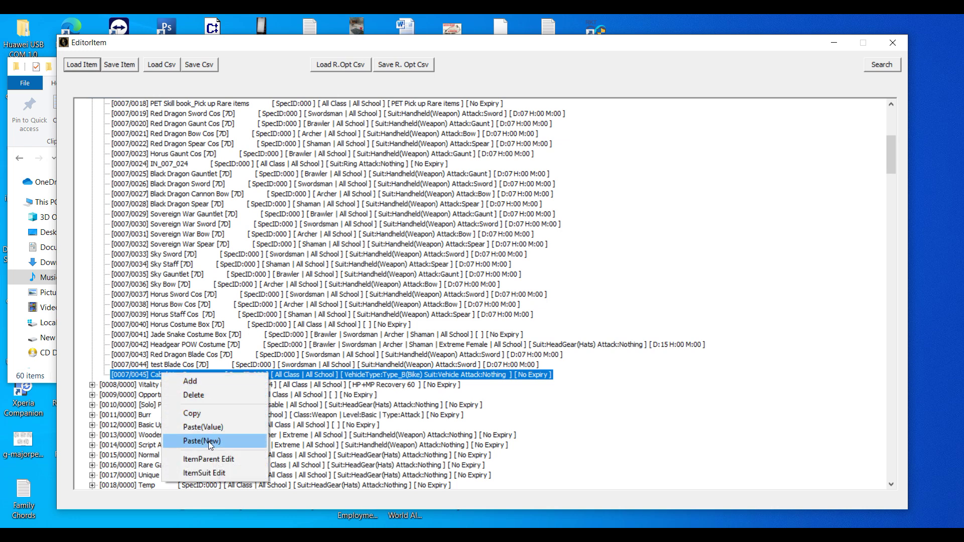
click(209, 441)
Open the duplicated Cabal Lion Perma item for parent editing and rename it "Kirin Mount Perma"
click(180, 385)
right_click(180, 385)
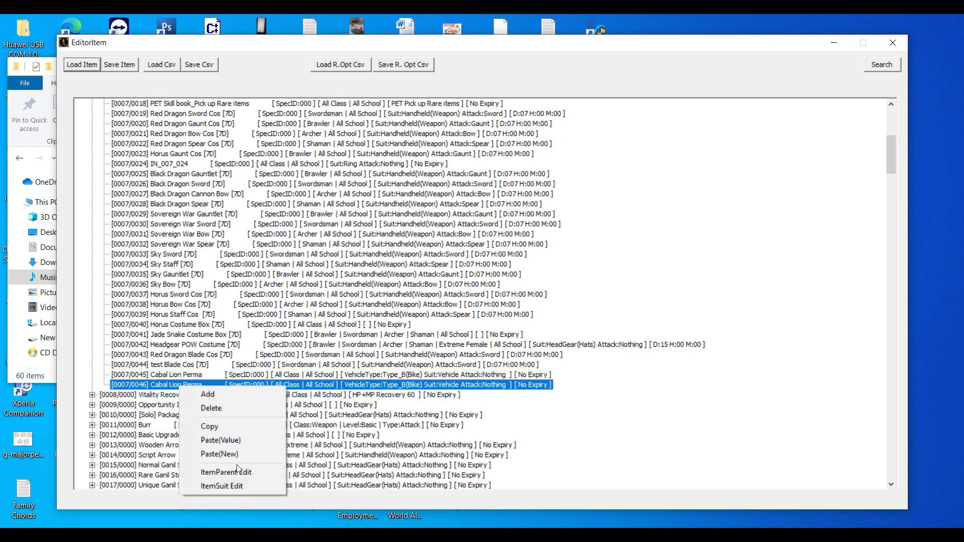
click(237, 473)
drag(164, 174, 70, 158)
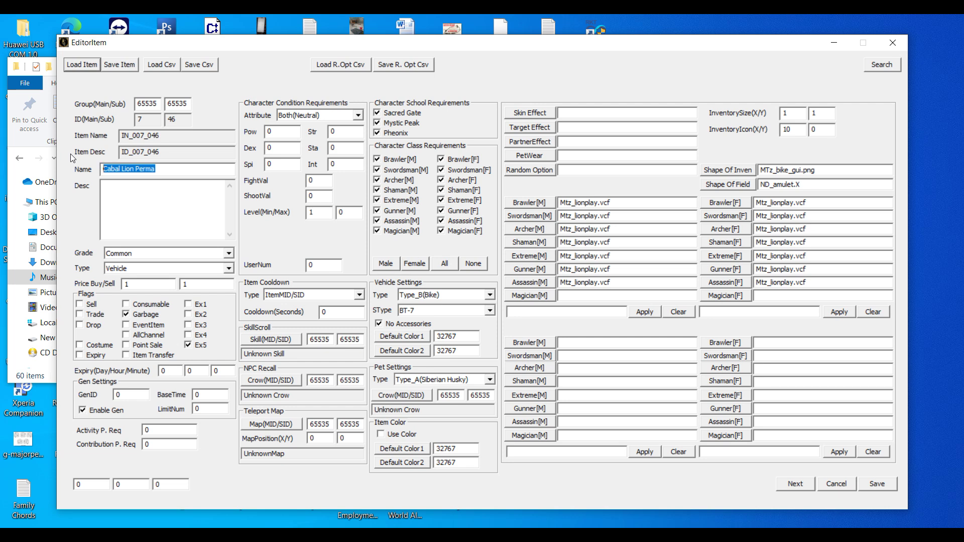
text(Kirin)
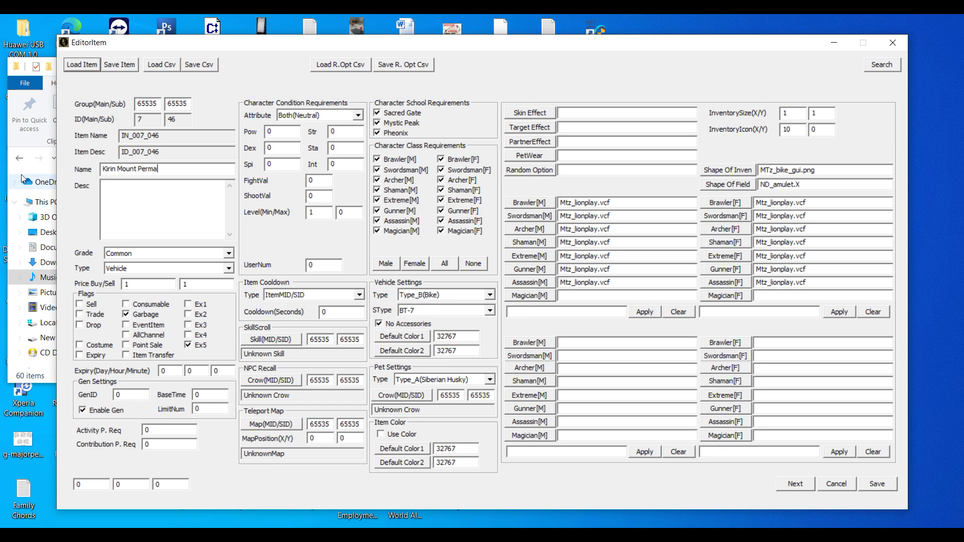
Assign kirin.vcf from the skinobject folder as the male Brawler's vehicle file
click(536, 204)
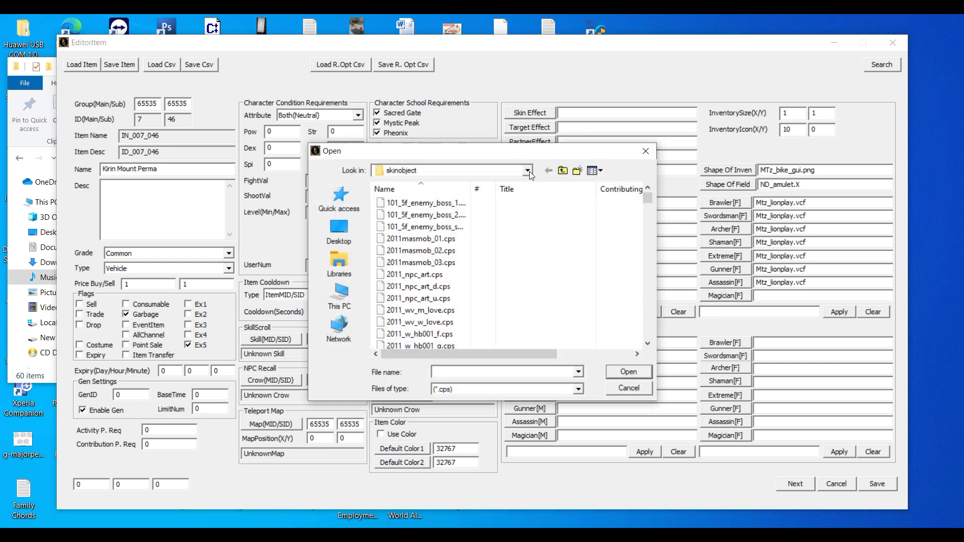
click(528, 170)
scroll(528, 173, up, 2)
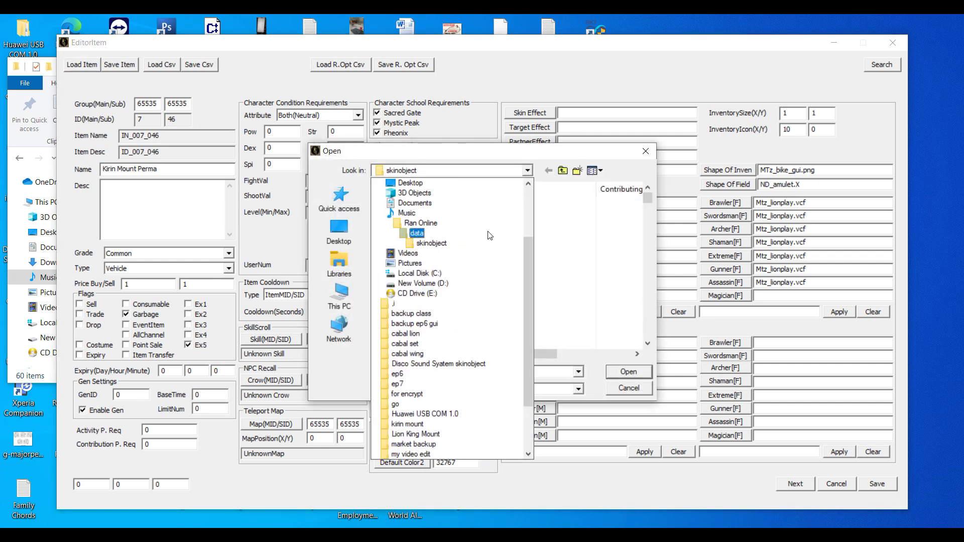
click(525, 176)
click(510, 372)
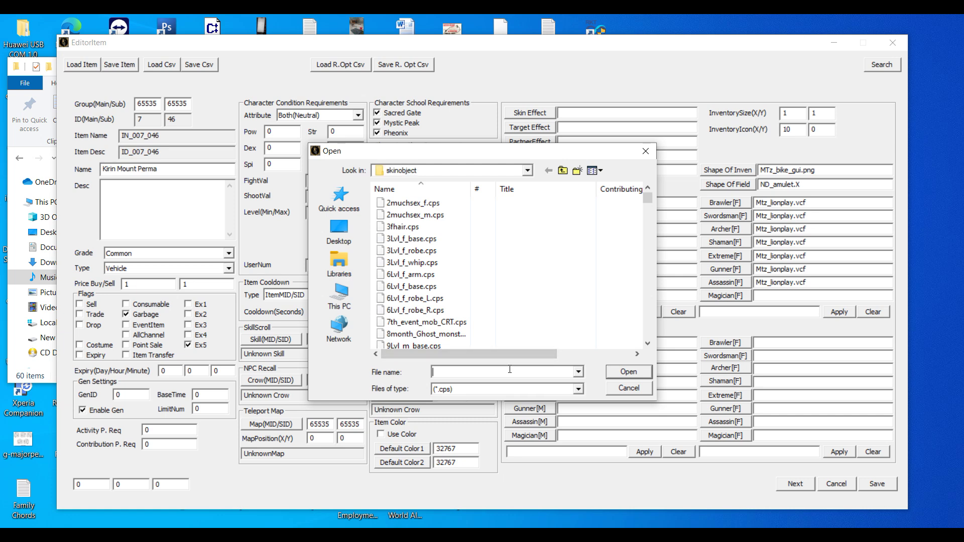
text(ki)
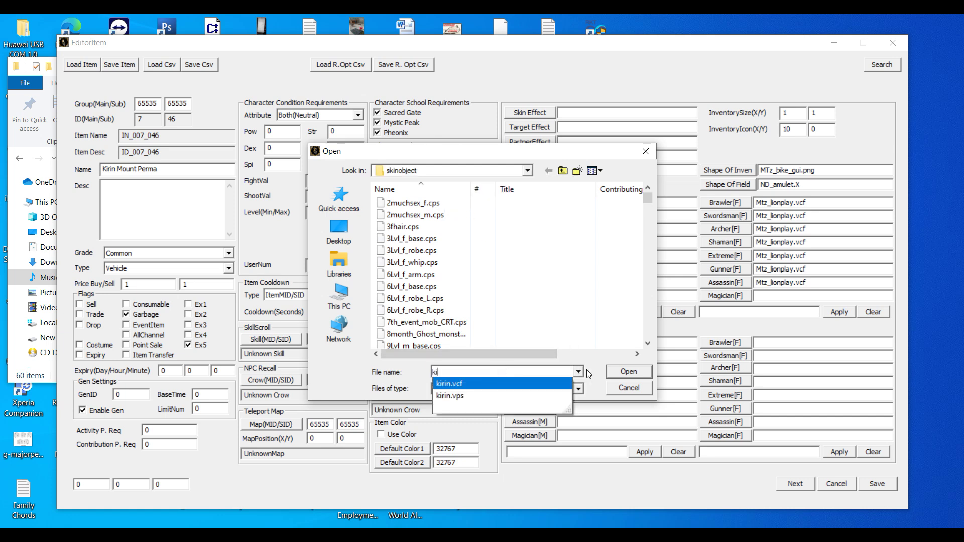
click(486, 383)
click(629, 371)
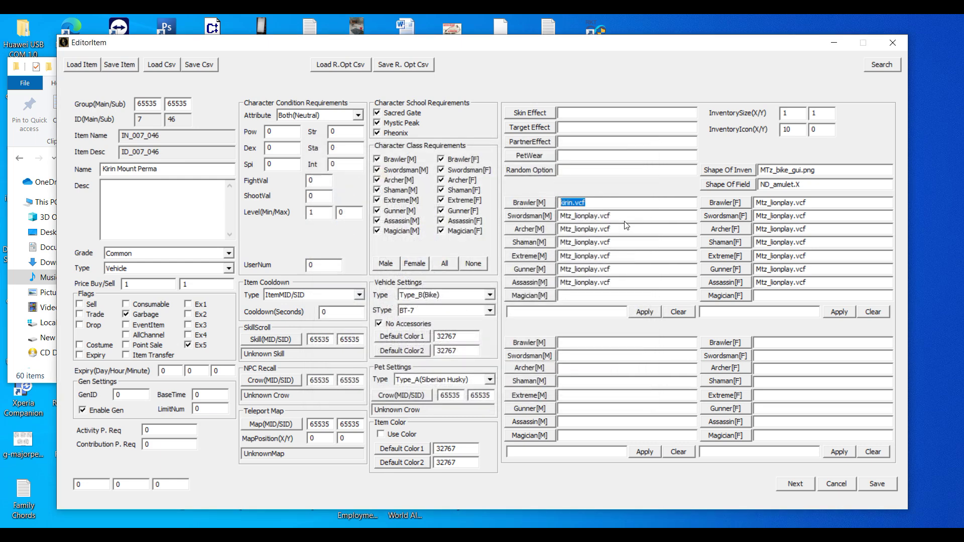
Replace the vehicle file with kirin.vcf for the male Swordsman, Archer, Shaman, Extreme, Gunner and Assassin
key(Tab)
key(ctrl+v)
key(Tab)
key(ctrl+v)
key(Tab)
key(ctrl+v)
key(Tab)
key(ctrl+v)
key(Tab)
key(ctrl+v)
key(Tab)
key(ctrl+v)
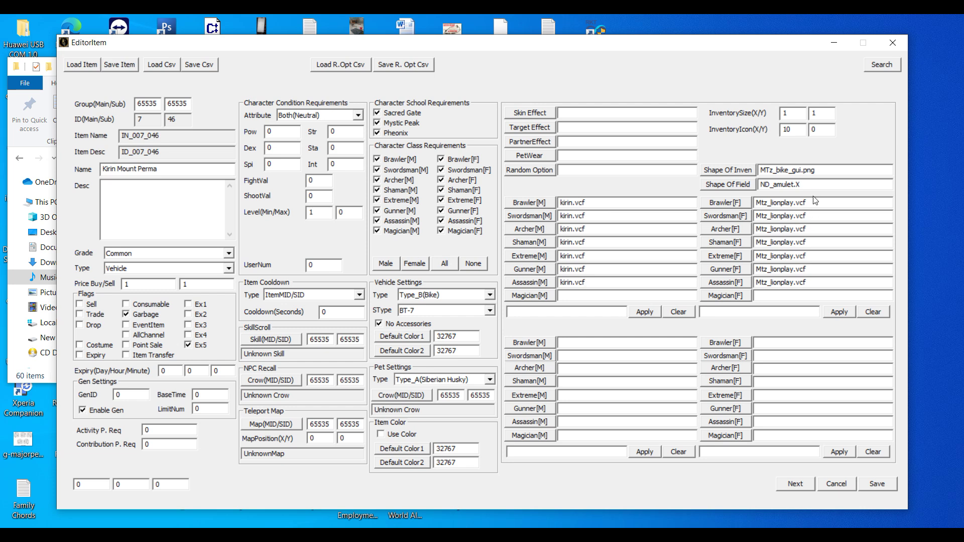
Replace the vehicle file with kirin.vcf for all female classes from Brawler through Assassin
drag(814, 198, 757, 202)
key(ctrl+v)
drag(815, 216, 757, 216)
key(ctrl+v)
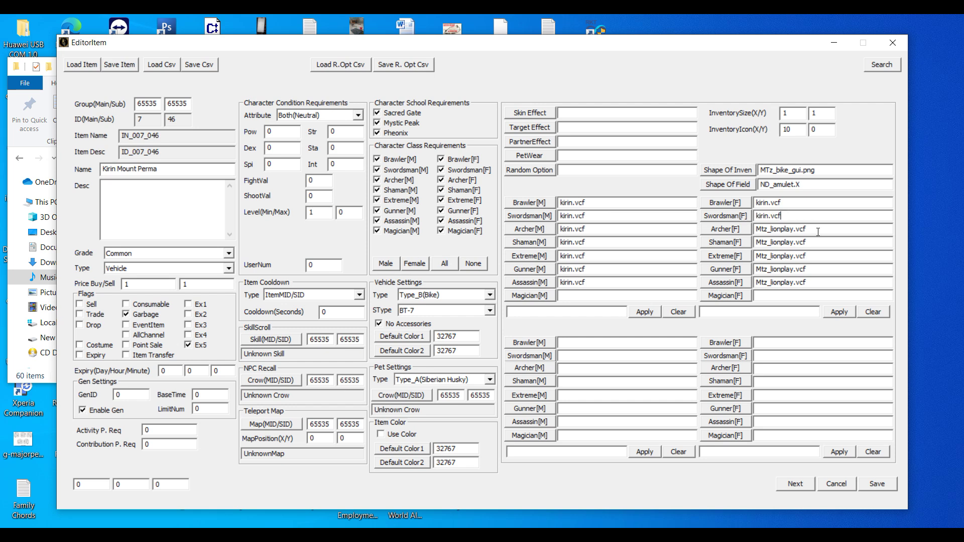
drag(816, 232, 757, 242)
key(ctrl+v)
key(ctrl+v)
drag(821, 258, 748, 257)
key(ctrl+v)
drag(809, 270, 727, 270)
key(ctrl+v)
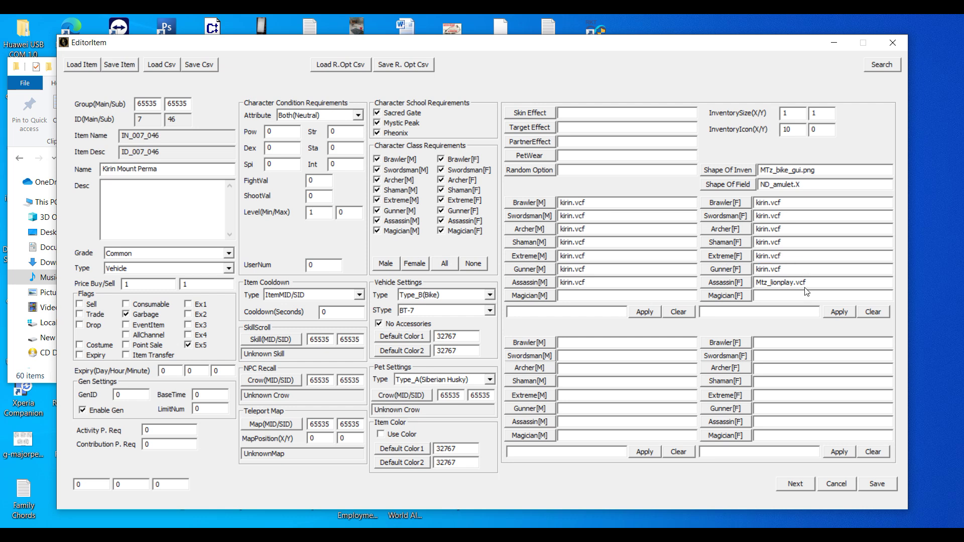
drag(818, 283, 728, 280)
key(ctrl+v)
Save the Kirin Mount Perma item and overwrite item.isf in the glogic folder
click(876, 484)
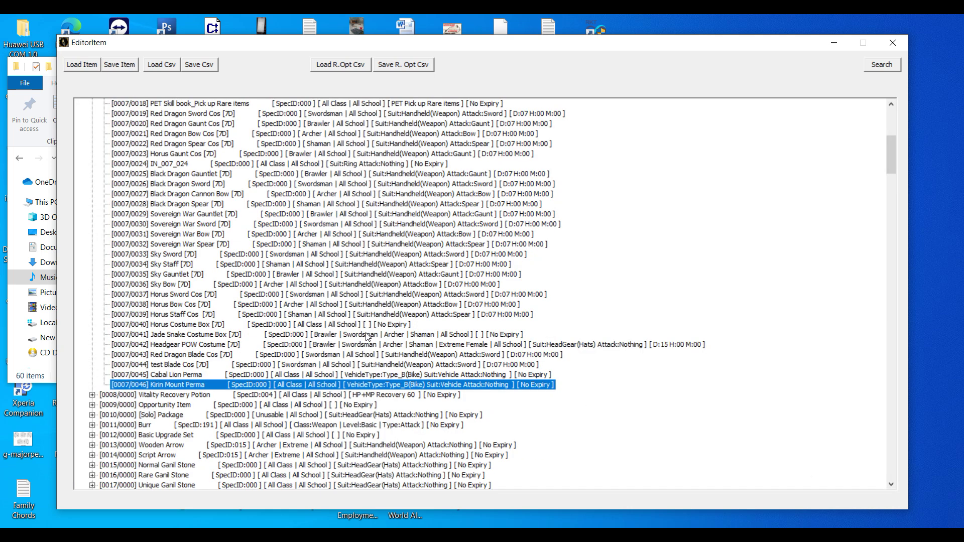
click(116, 66)
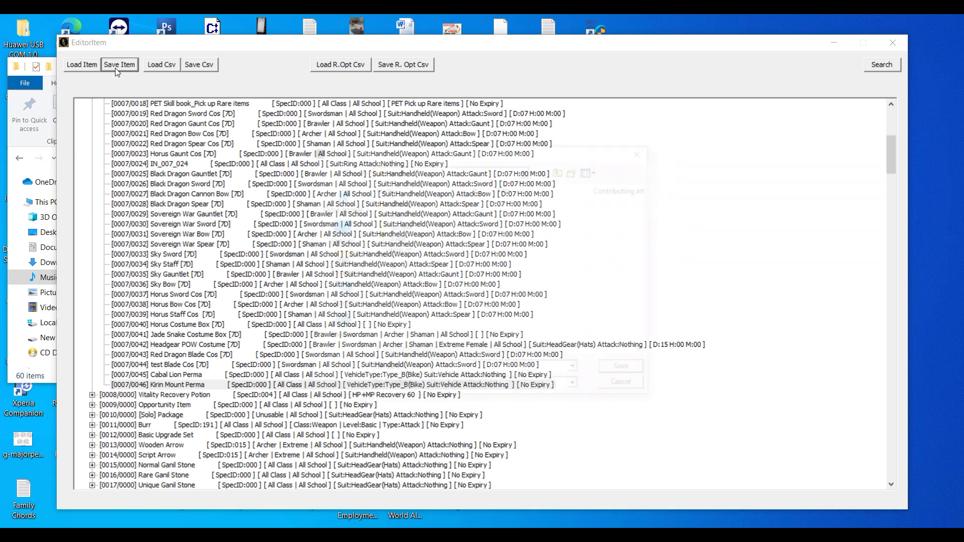
double_click(399, 251)
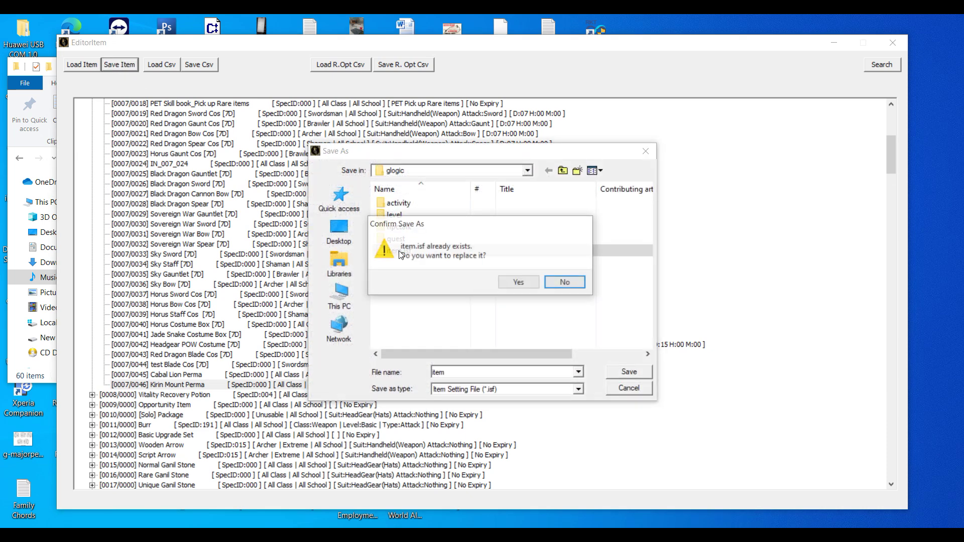
click(516, 280)
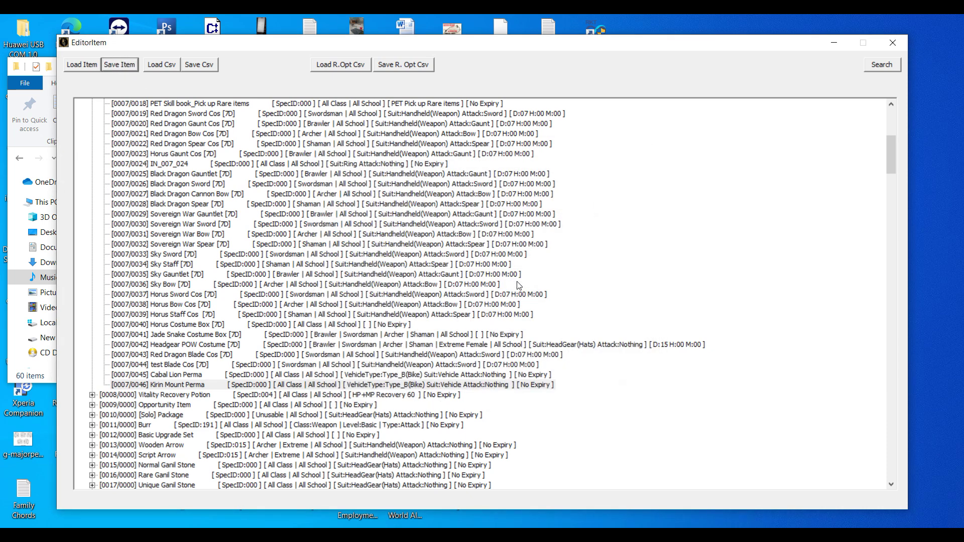
Minimize EditorItem and launch EditorText from the Ran Online folder
click(833, 46)
scroll(175, 301, down, 1)
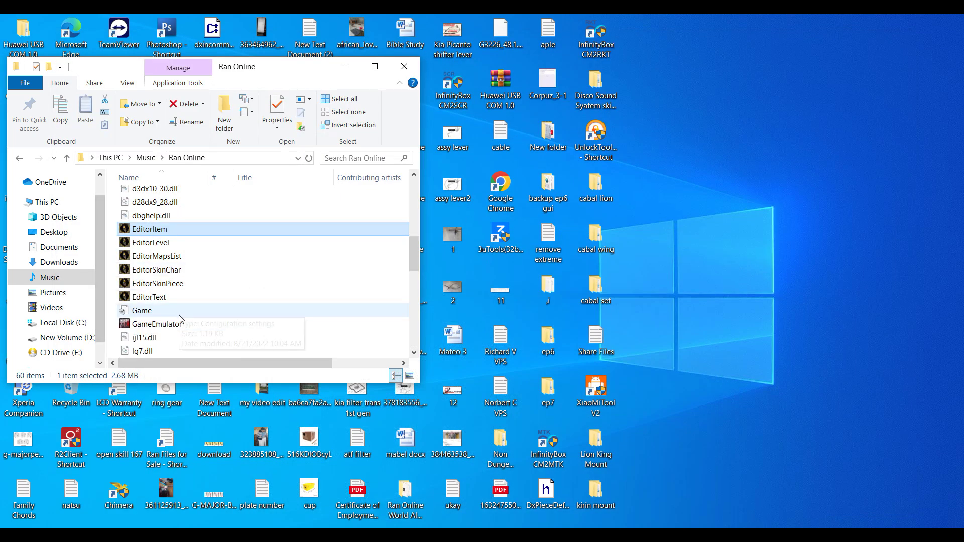
double_click(173, 298)
Duplicate class00.charset inside the client's data\glogic folder
scroll(168, 261, up, 5)
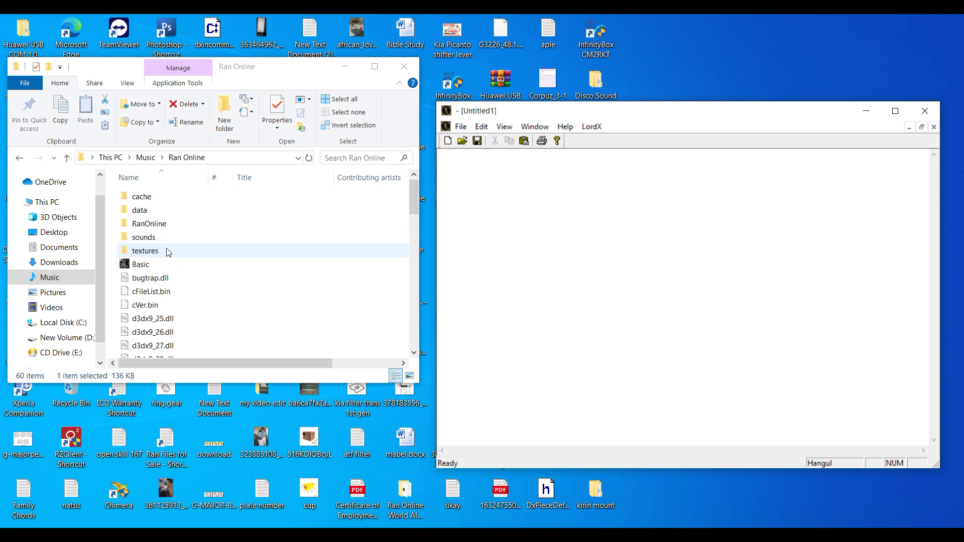
double_click(152, 215)
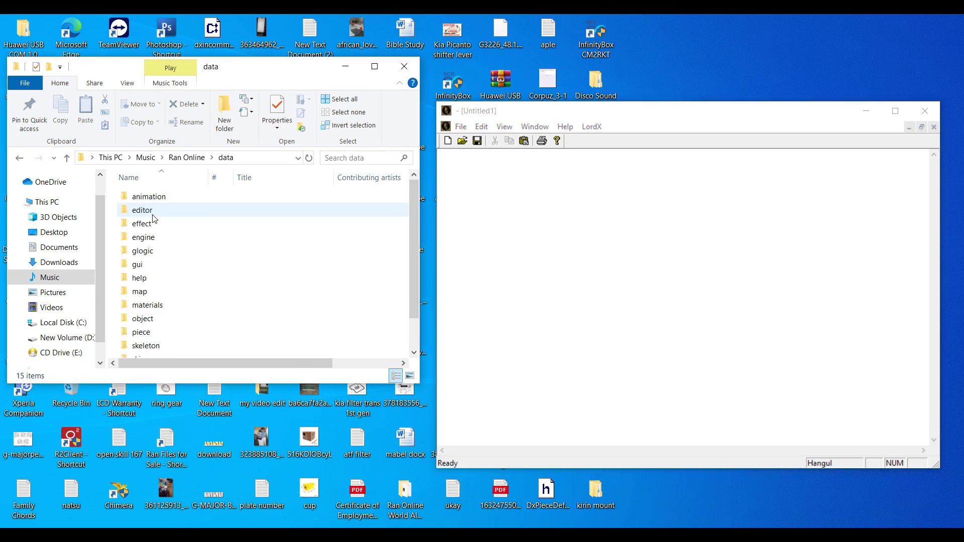
double_click(166, 251)
scroll(215, 271, down, 4)
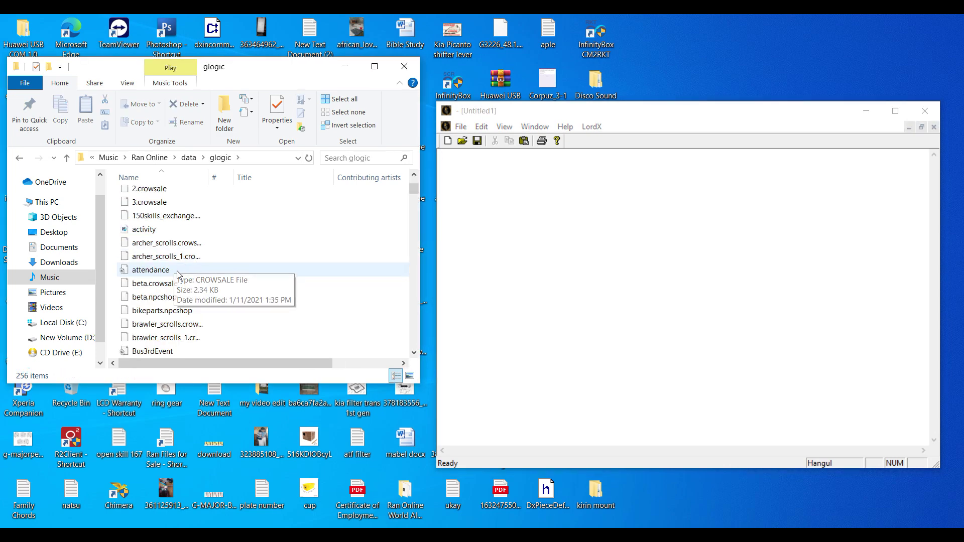
scroll(211, 291, down, 3)
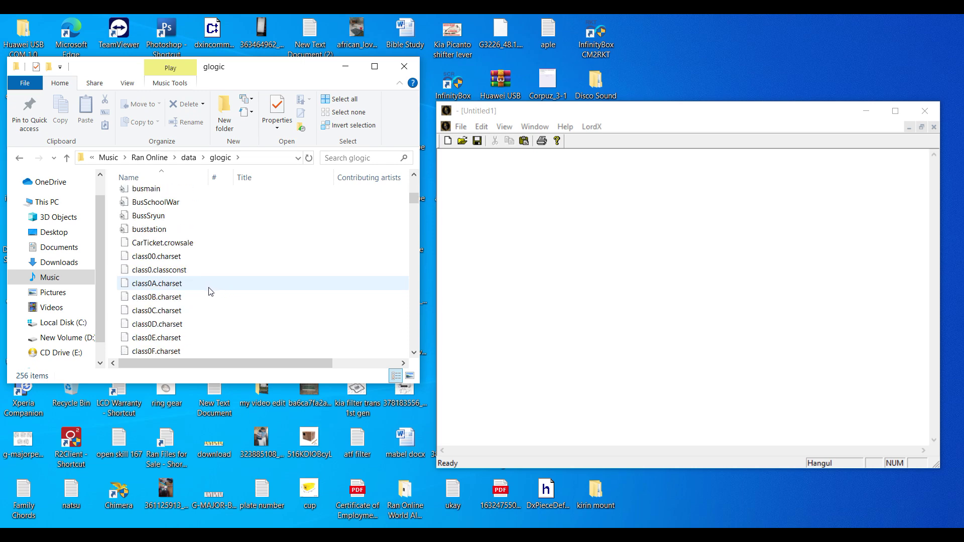
right_click(157, 262)
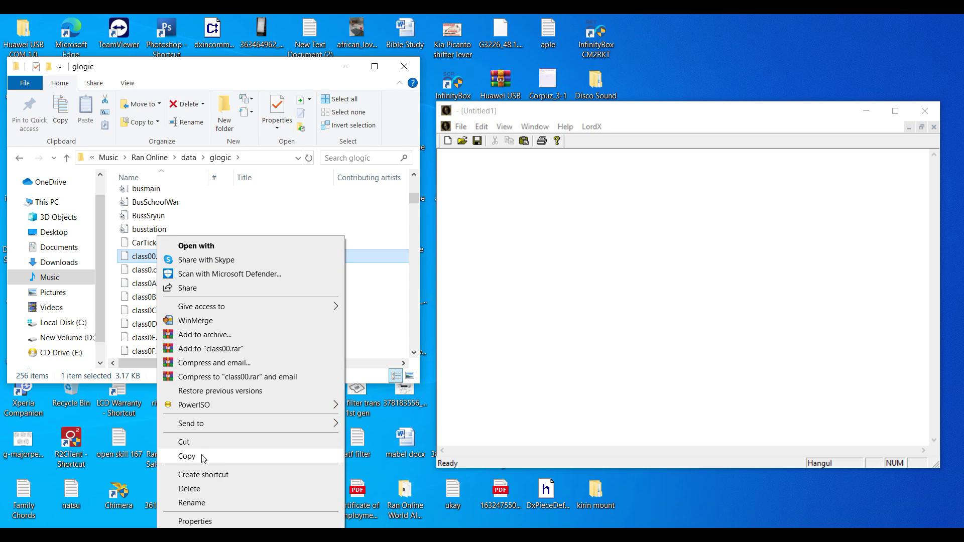
key(Escape)
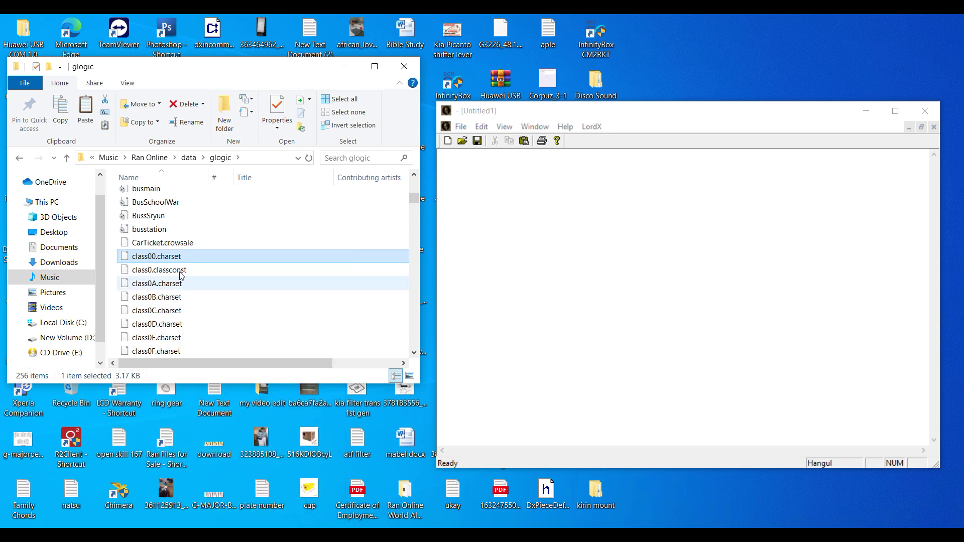
right_click(114, 254)
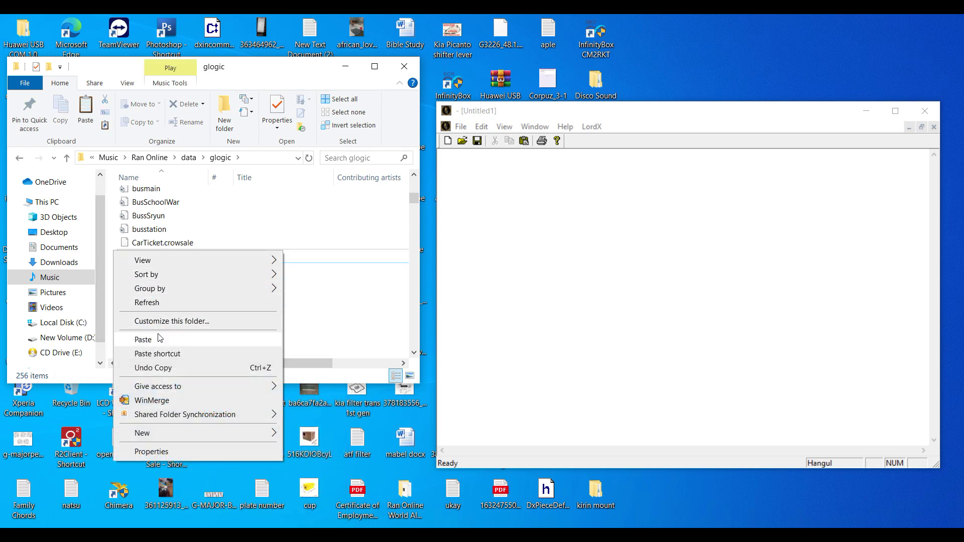
click(143, 340)
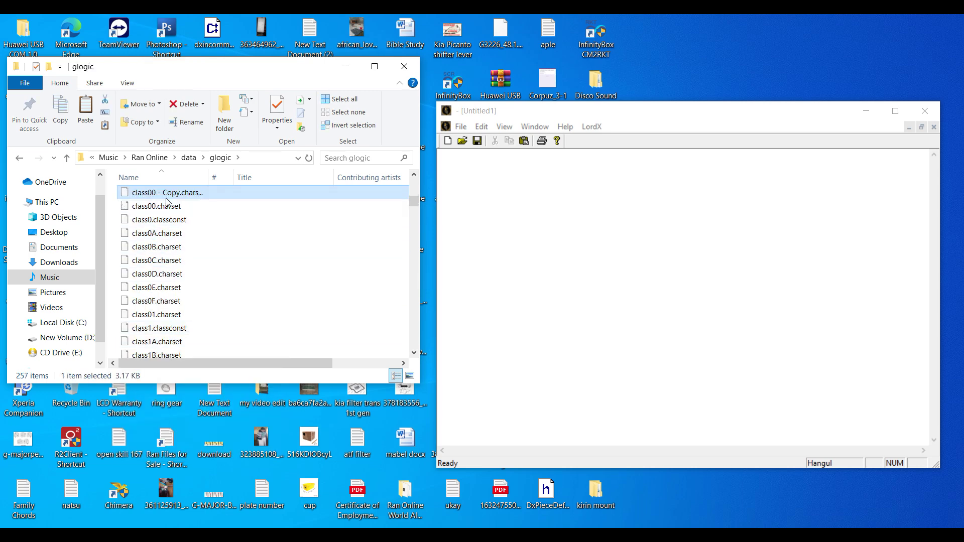
Rename the copied charset file to class00_testing.charset and open it in EditorText
right_click(165, 199)
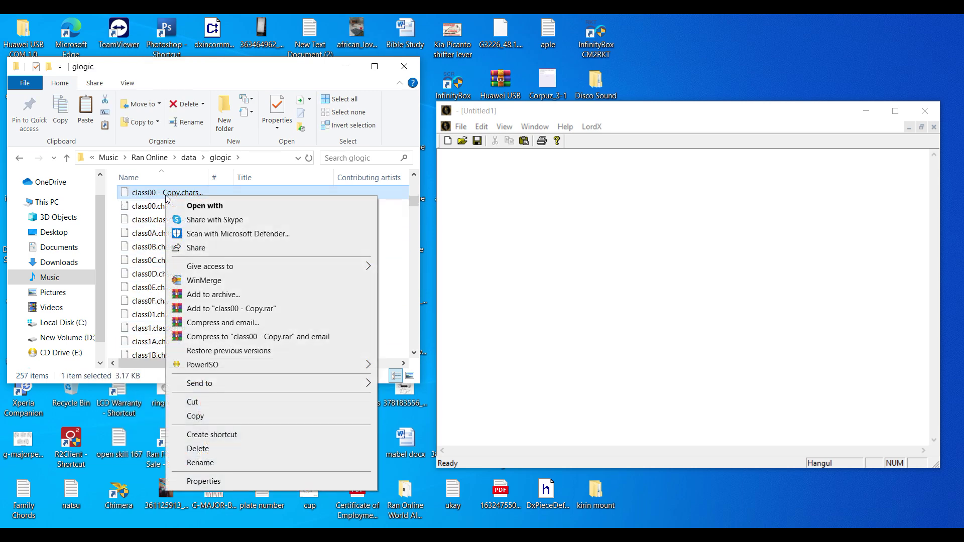
click(221, 462)
key(Right)
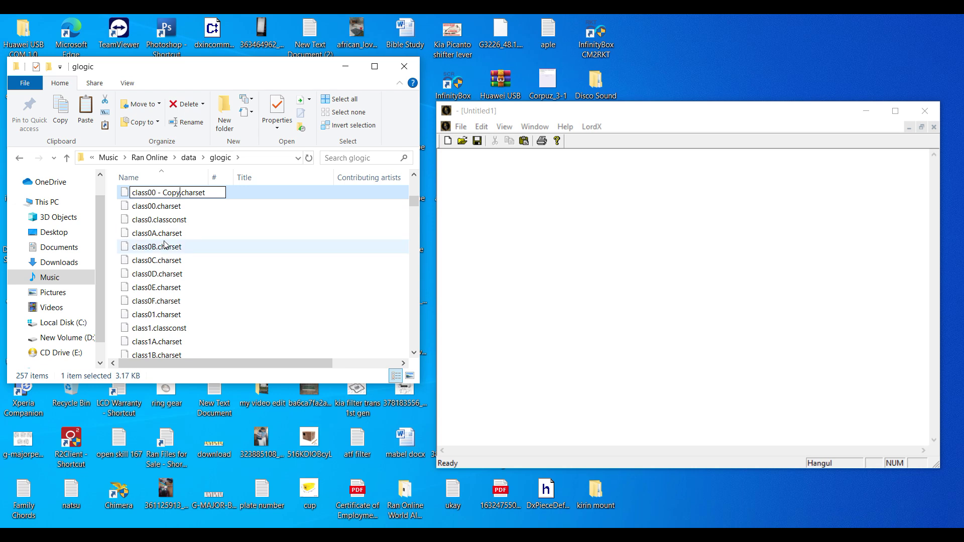
key(BackSpace)
key(BackSpace)
key(BackSpace)
key(BackSpace)
key(BackSpace)
key(BackSpace)
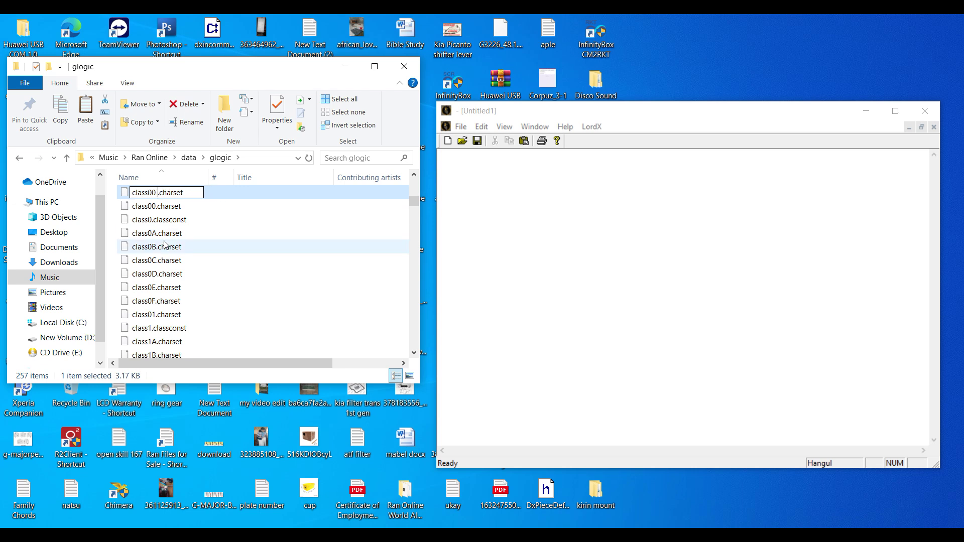
key(BackSpace)
text(_testing)
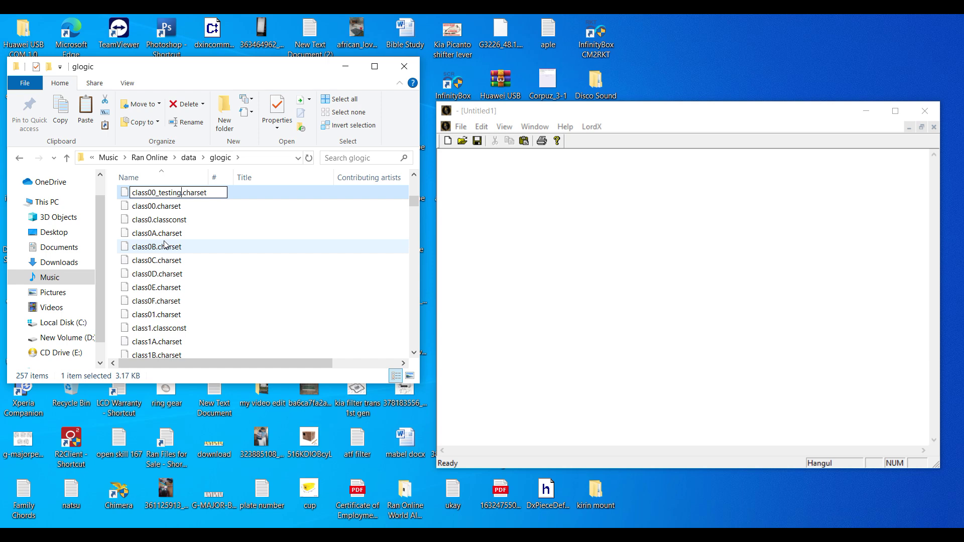
click(111, 241)
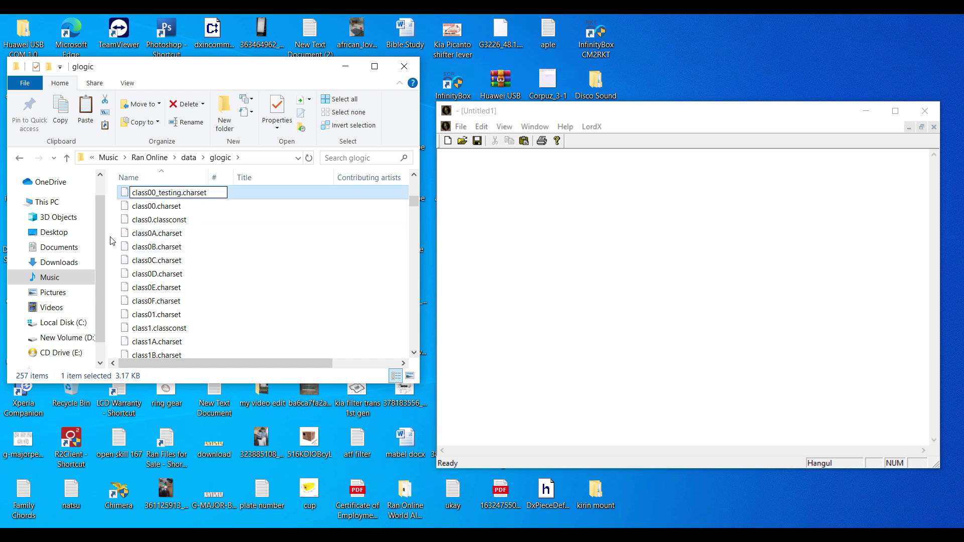
click(144, 211)
drag(144, 211, 574, 243)
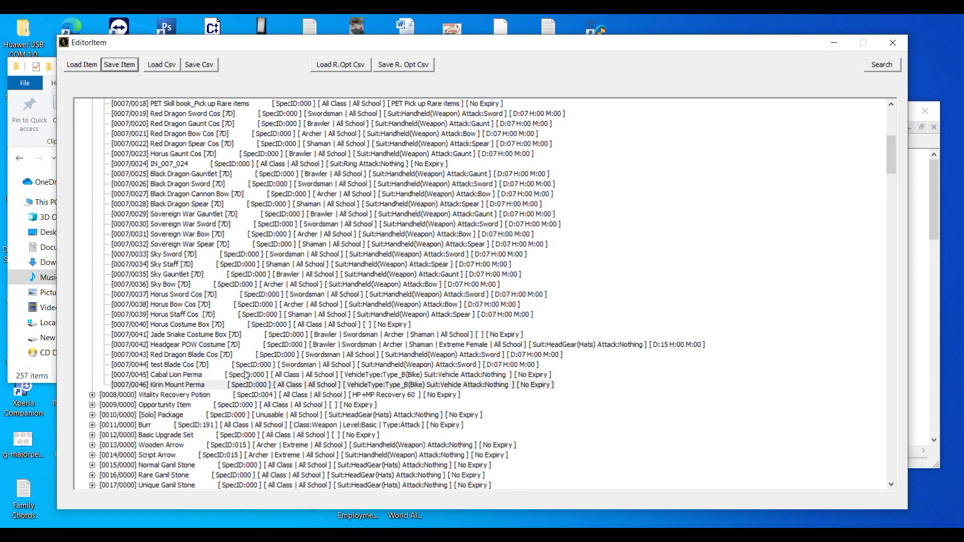
Switch to EditorItem, open Kirin Mount Perma for parent editing, copy its name, and return to EditorText
right_click(177, 386)
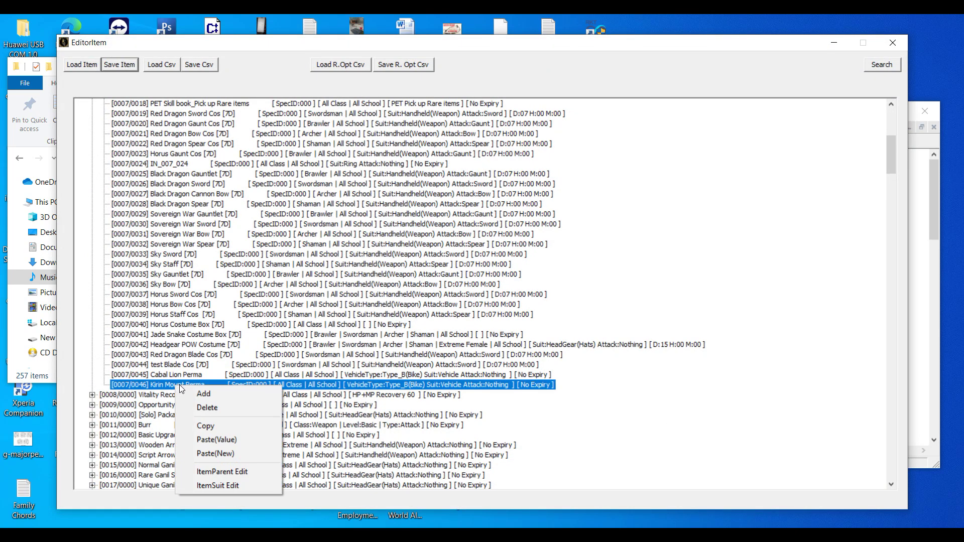
click(234, 472)
drag(163, 169, 99, 162)
right_click(106, 170)
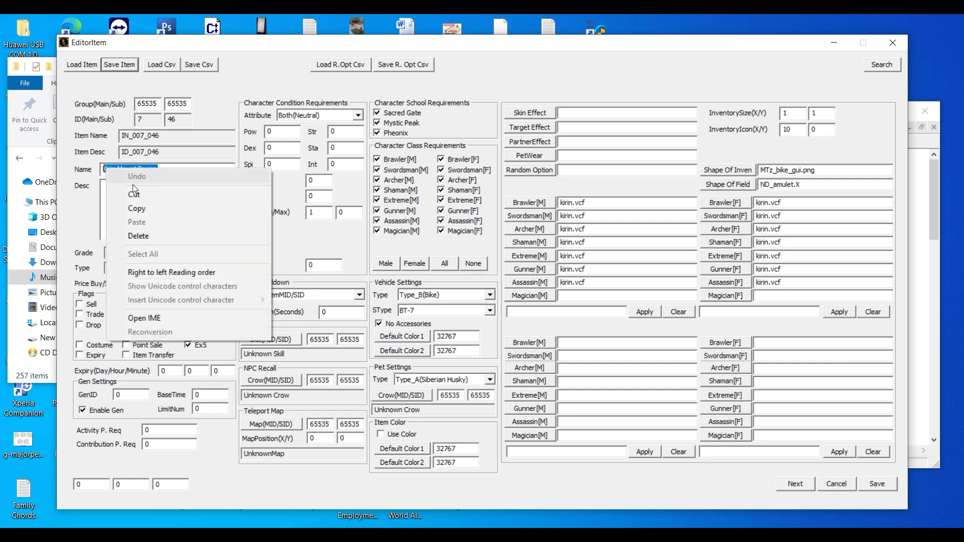
click(149, 207)
click(401, 515)
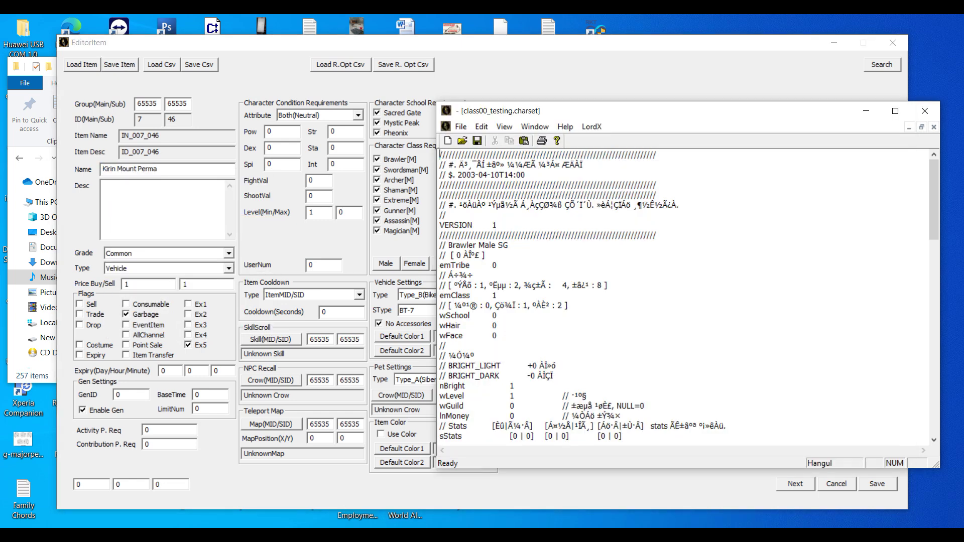
Set the commented-out cInventory entry below [900, 2] to [7, 46] and uncomment the line
scroll(696, 363, down, 20)
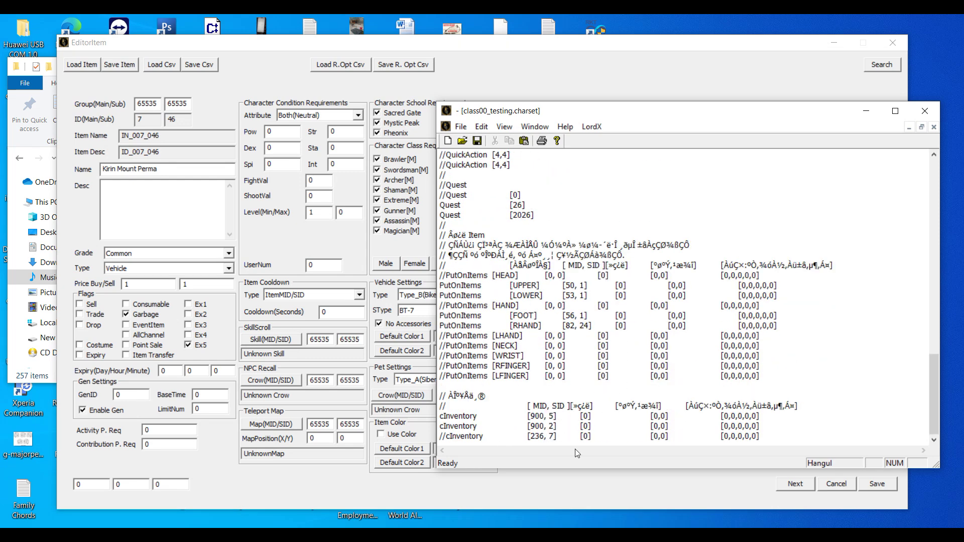
click(544, 433)
key(BackSpace)
key(BackSpace)
key(BackSpace)
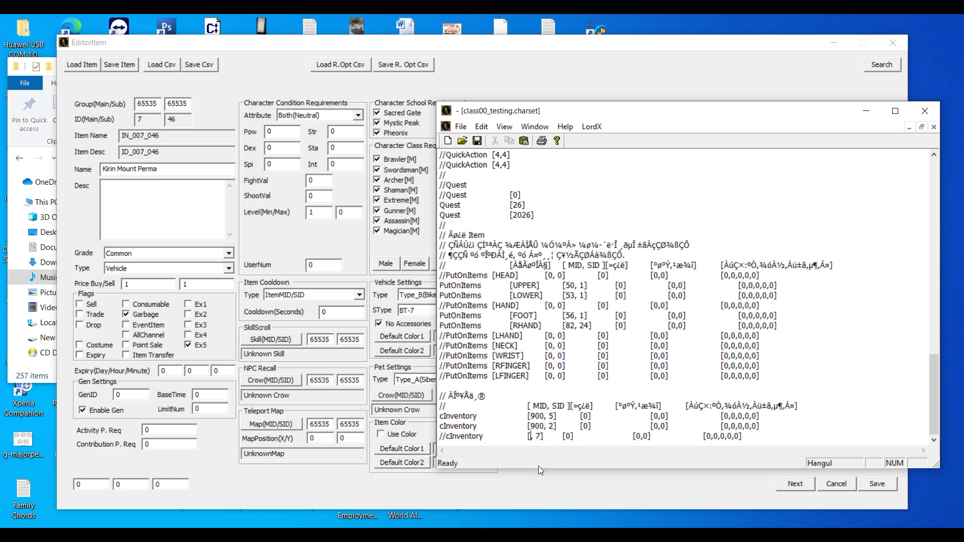
text(7)
click(545, 434)
key(BackSpace)
text(46)
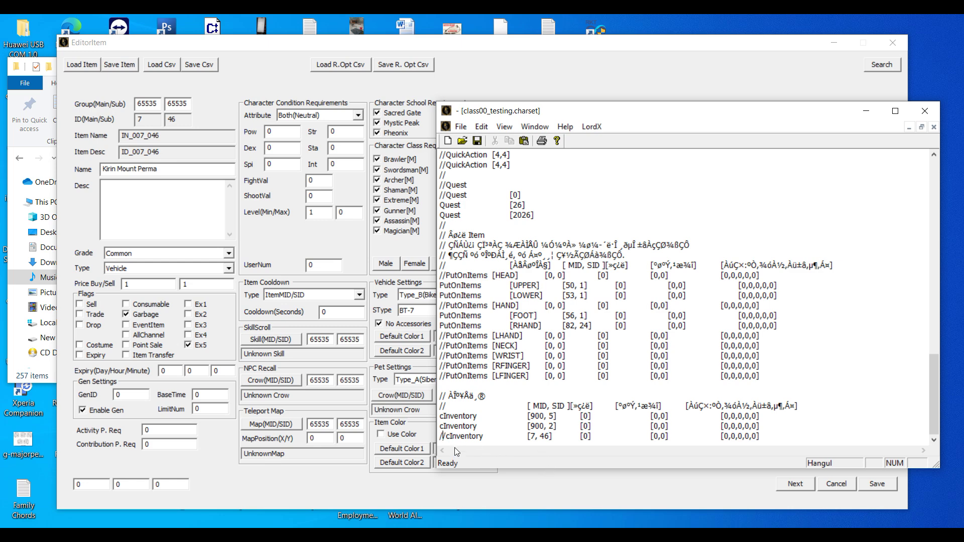
key(Delete)
key(Delete)
Append the comment //Kirin Mount Perma to the [7, 46] inventory line and save the charset file
click(789, 436)
double_click(766, 436)
click(768, 436)
text(//)
key(ctrl+v)
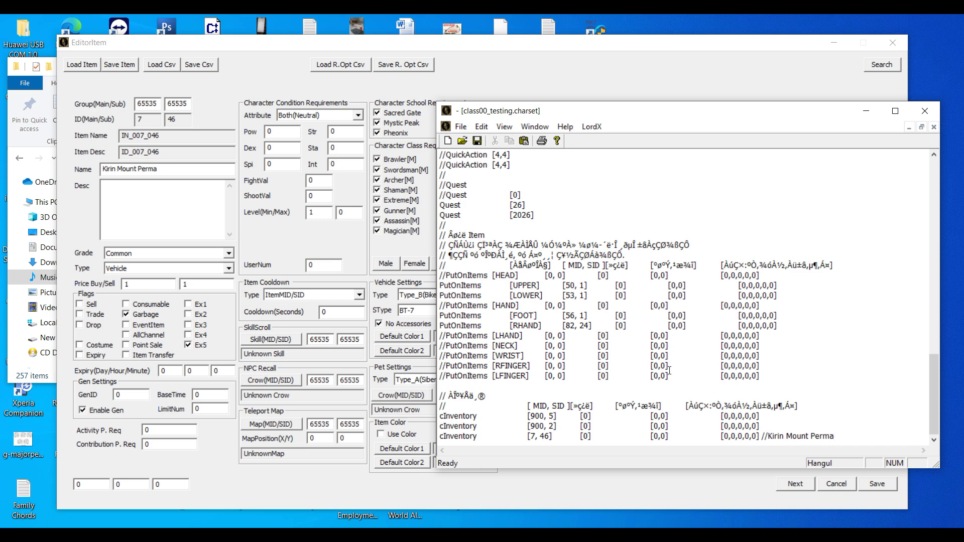
click(477, 141)
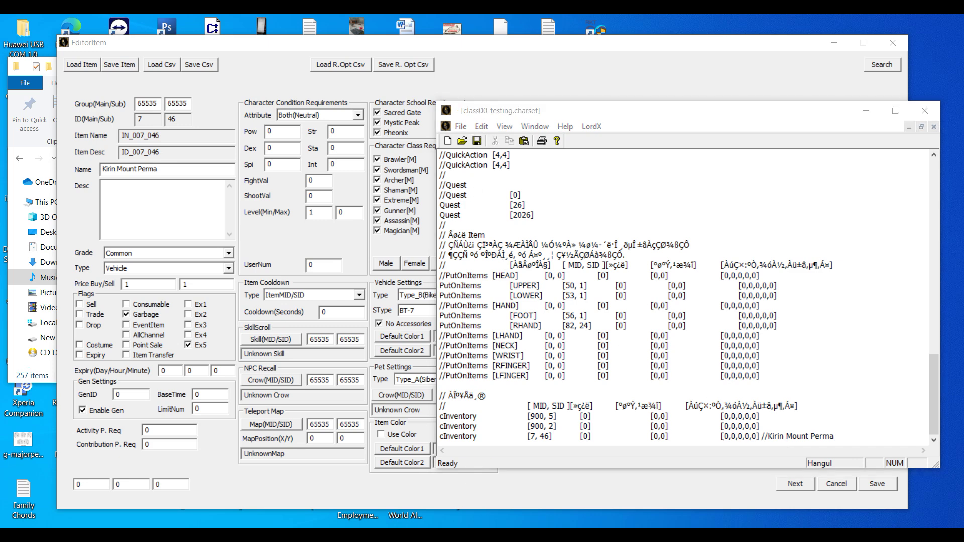
Launch GameEmulator from the Ran Online folder and maximize its window
key(alt+Tab)
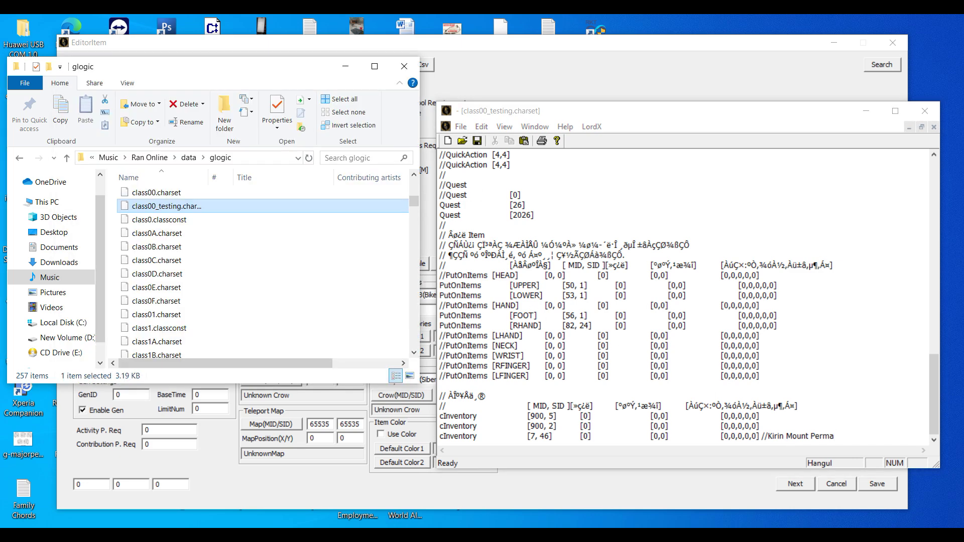
click(19, 157)
click(19, 158)
scroll(252, 263, down, 8)
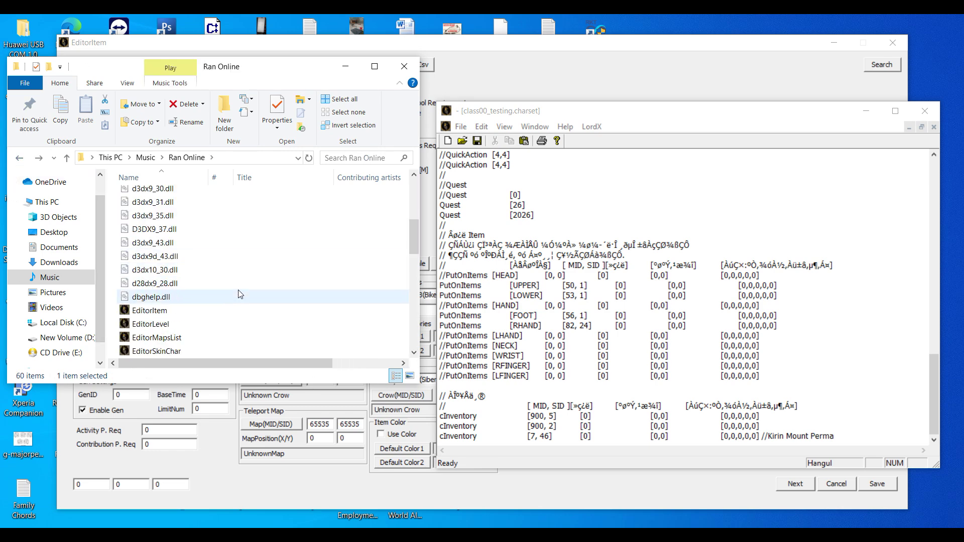
click(225, 284)
double_click(224, 285)
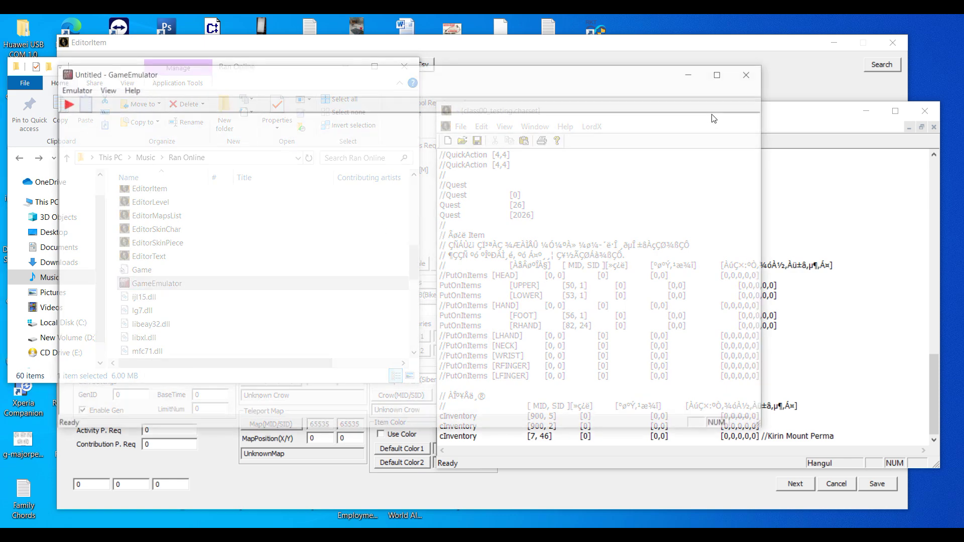
click(720, 71)
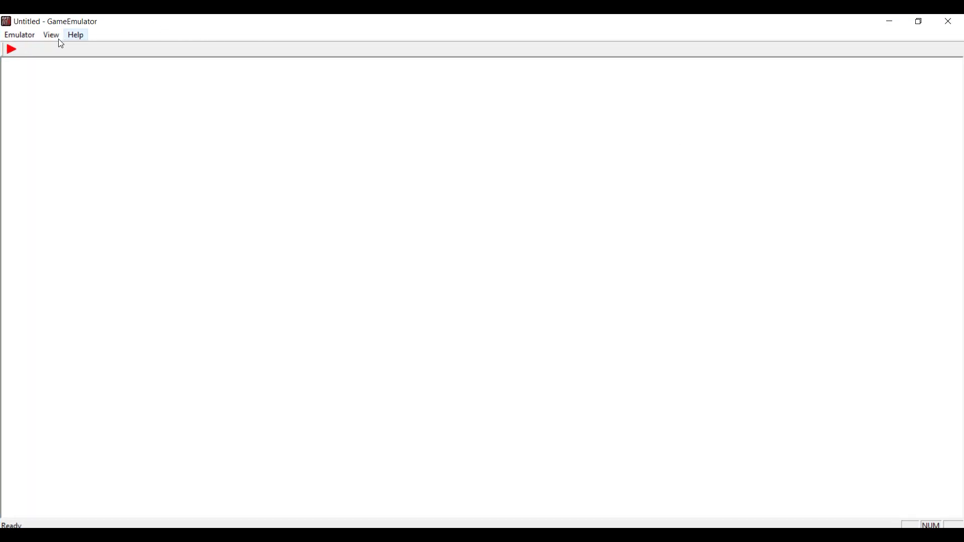
Open the emulator's character settings and load class00_testing.charset from the glogic folder
click(19, 36)
click(30, 53)
click(443, 222)
click(525, 172)
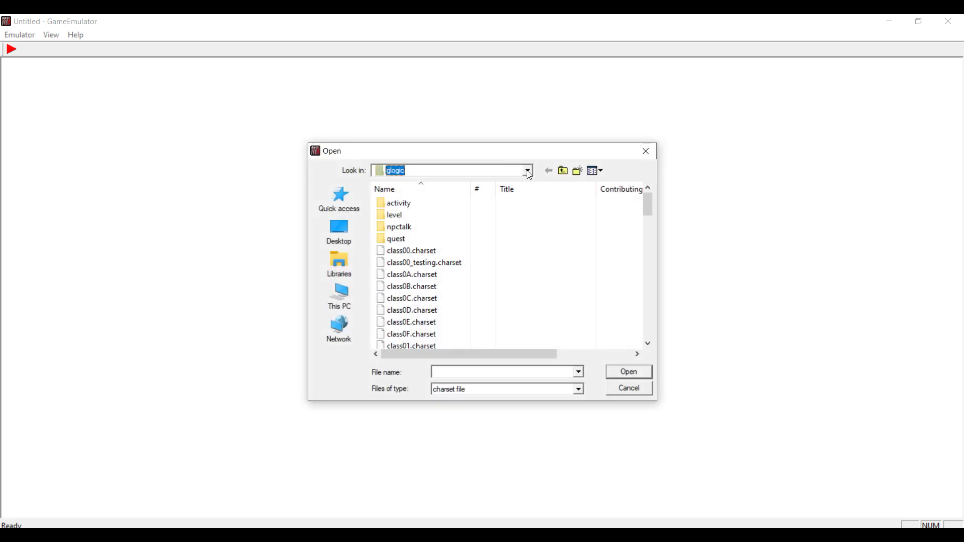
scroll(511, 198, up, 3)
scroll(511, 198, up, 3)
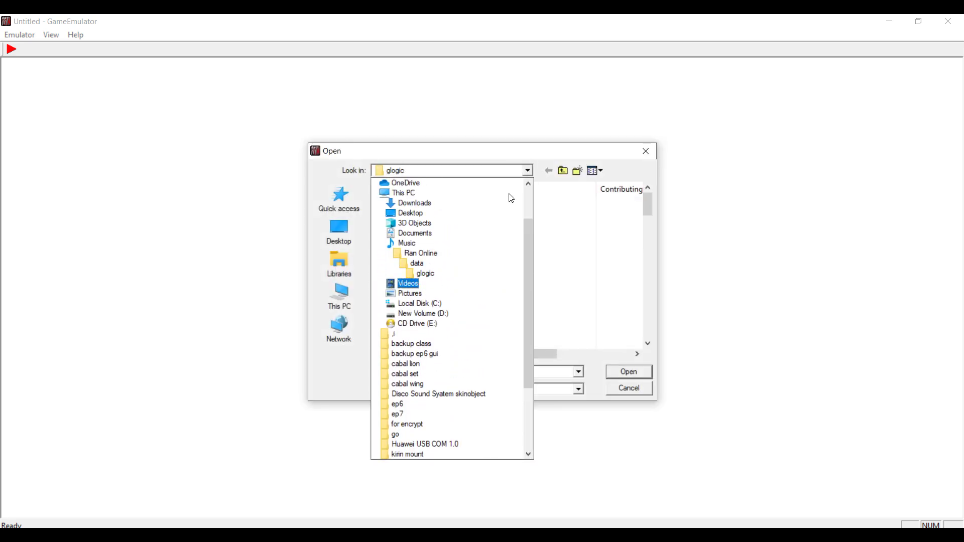
click(533, 153)
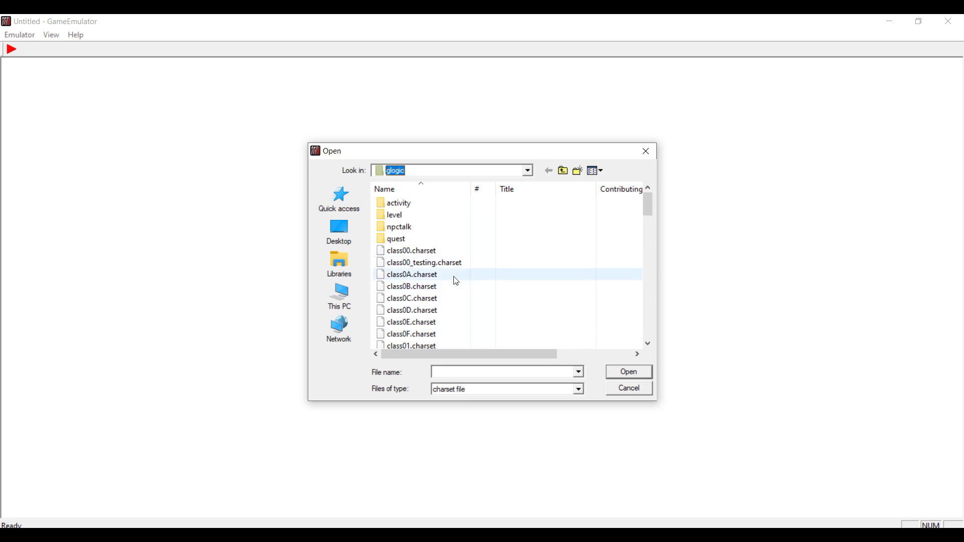
double_click(444, 262)
click(430, 287)
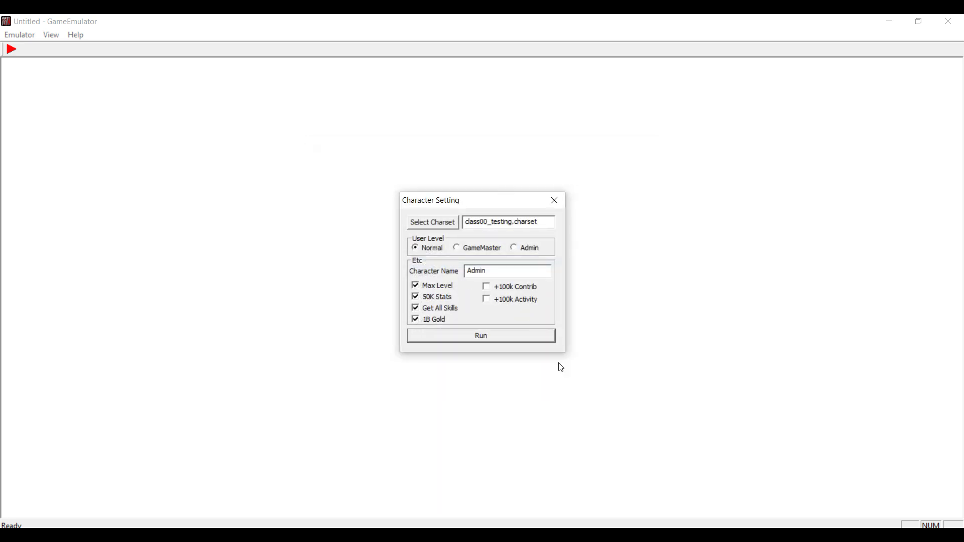
Run the emulator with class00_testing.charset and check the character's inventory for the kirin mount
click(503, 332)
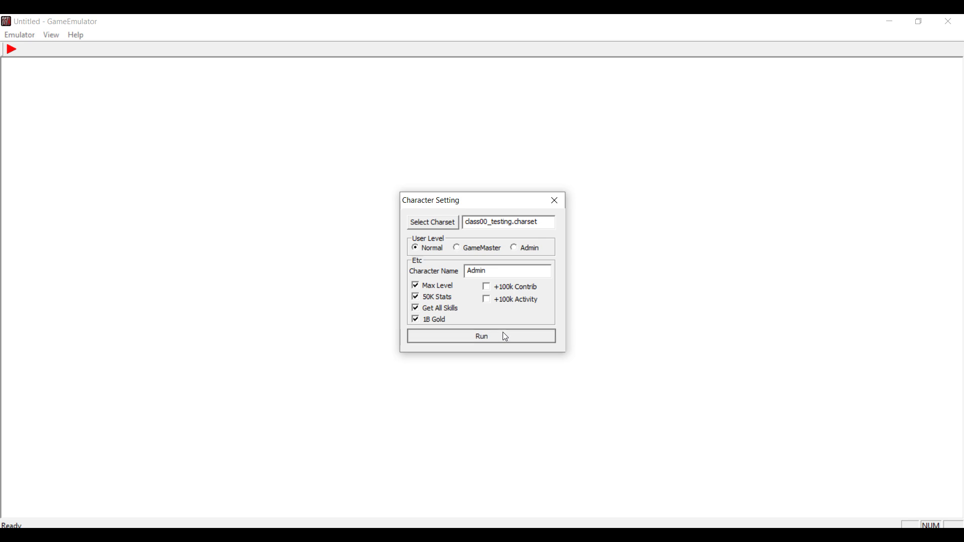
click(507, 301)
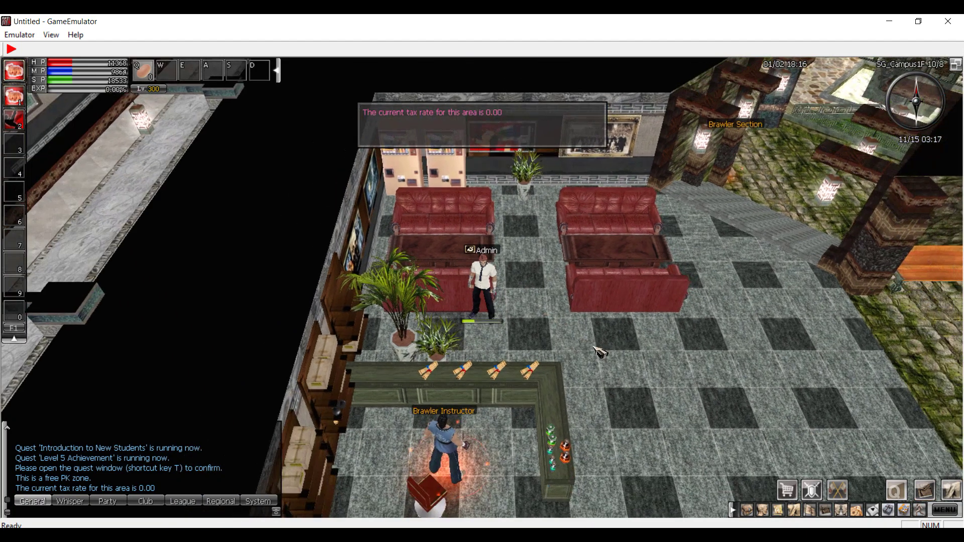
key(i)
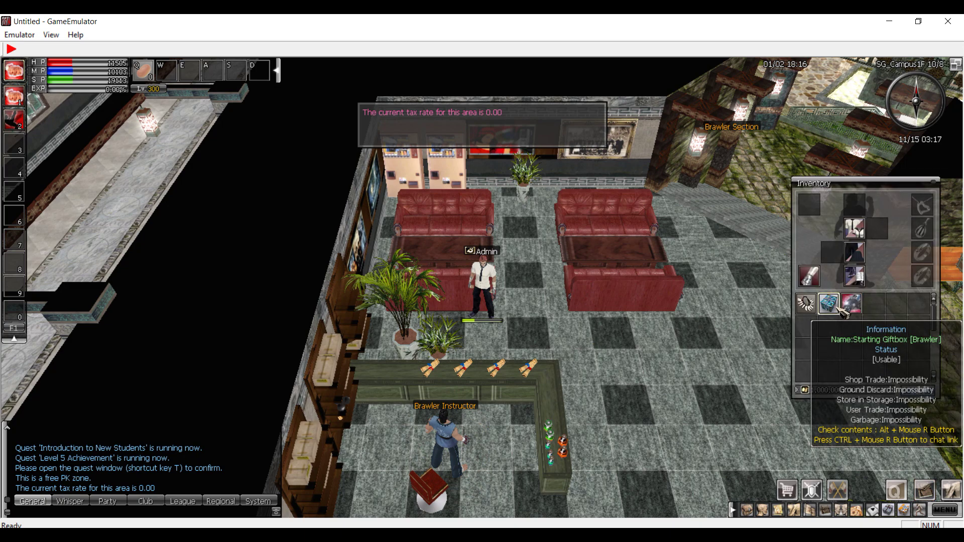
key(i)
Use the campus map to send the character through the Door to the outdoor campus
key(m)
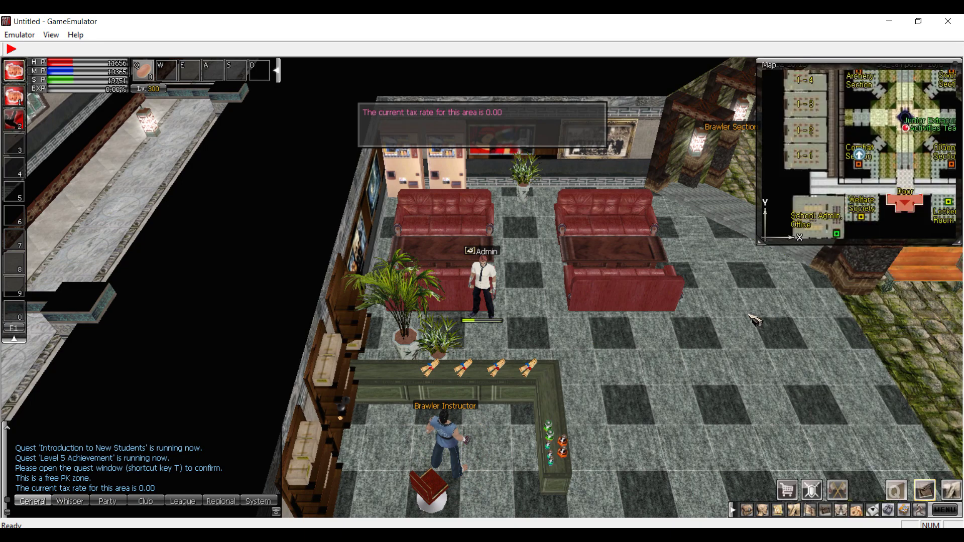
click(906, 205)
key(m)
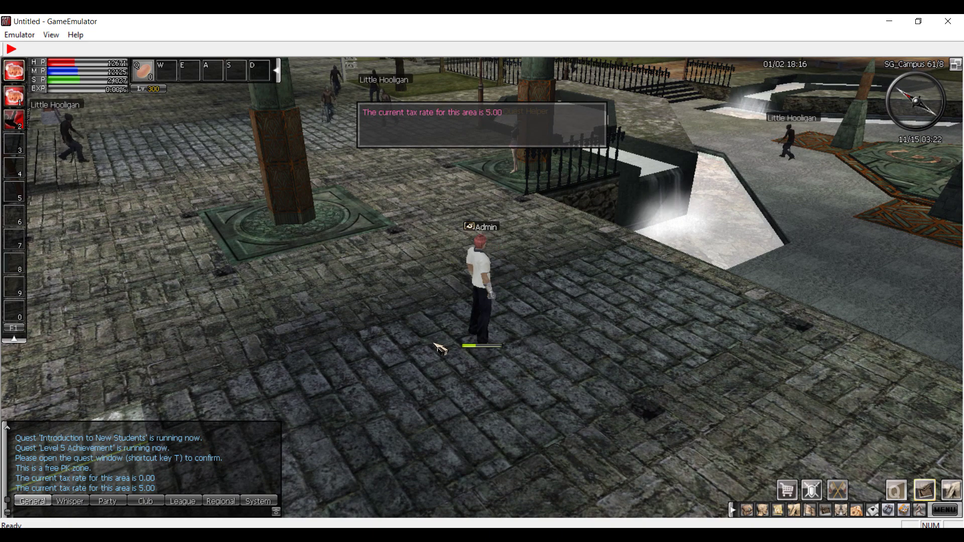
Equip the Kirin Mount Perma in the vehicle slot, ride it, and inspect the mount up close
key(i)
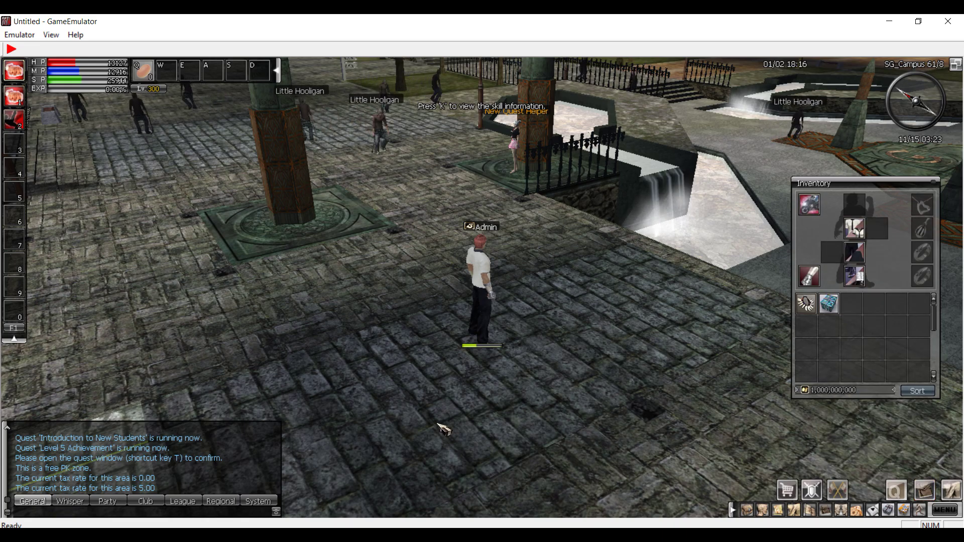
key(r)
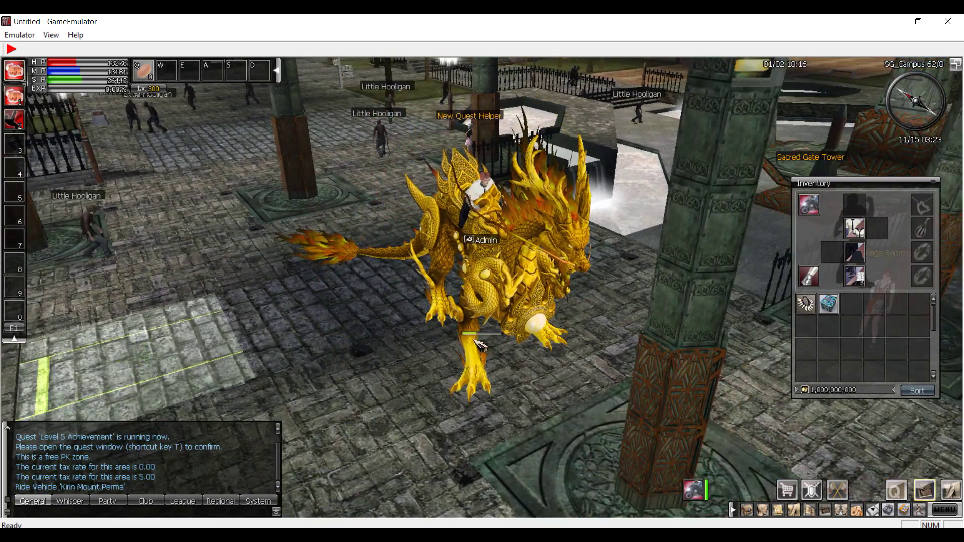
scroll(481, 344, up, 3)
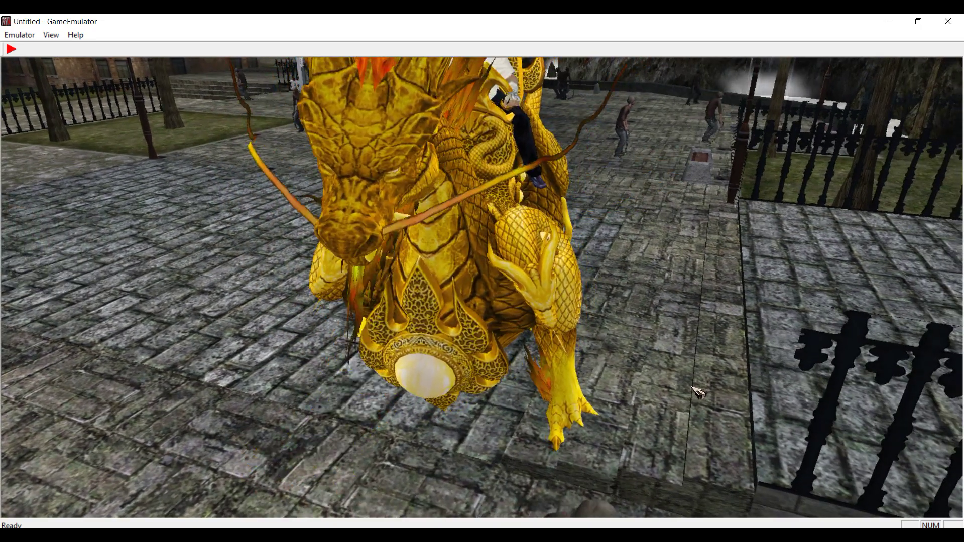
Switch to Paint and paste the captured emulator screenshot into the blank image
key(super)
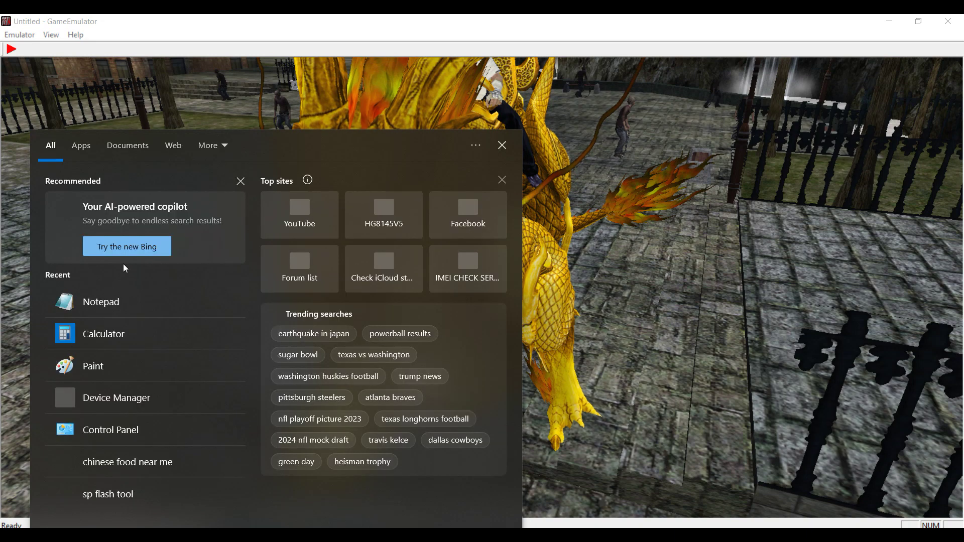
click(134, 360)
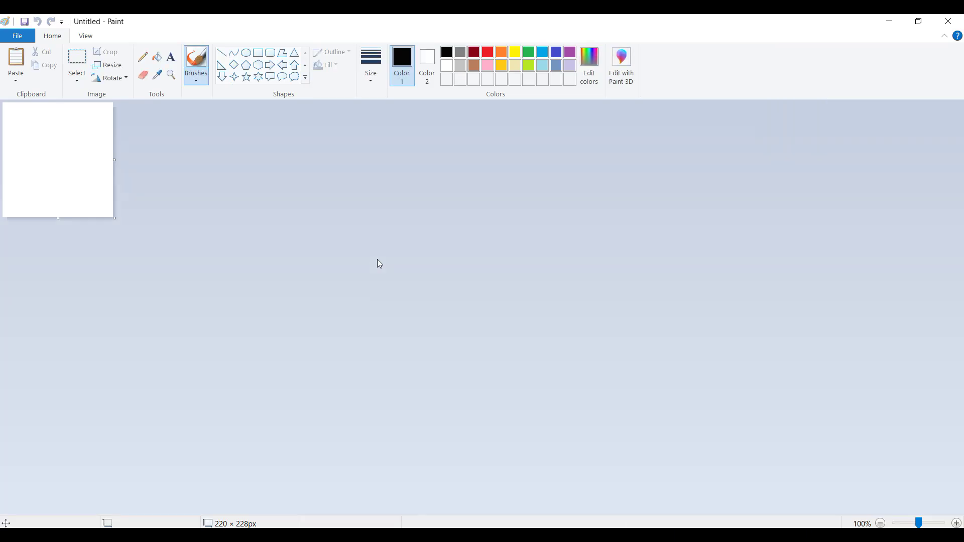
key(ctrl+v)
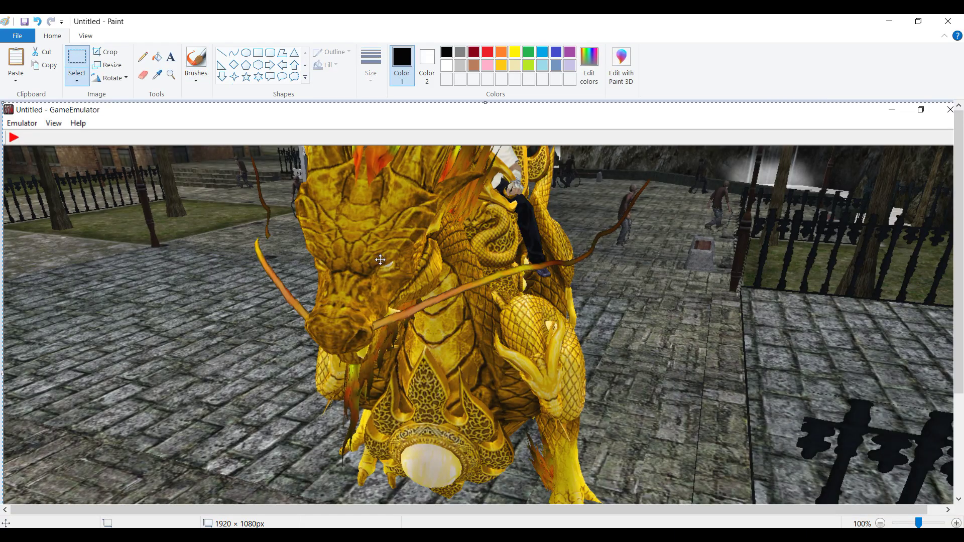
Select an area of about 599 × 485 px around the kirin's head and upper body and cut it out
click(74, 60)
drag(258, 153, 558, 395)
key(Right)
key(Right)
key(Right)
key(Right)
key(Right)
key(Right)
key(Right)
key(Right)
key(Right)
key(Right)
key(Right)
key(Right)
key(Right)
key(Right)
key(Right)
key(Right)
key(Right)
key(Right)
key(Right)
key(Right)
key(Left)
key(Left)
key(Left)
key(Left)
key(Left)
key(Left)
key(Left)
key(Left)
key(Left)
key(Left)
key(Left)
key(Left)
key(Left)
key(Left)
key(Left)
key(Left)
key(Left)
key(Left)
key(Left)
key(Left)
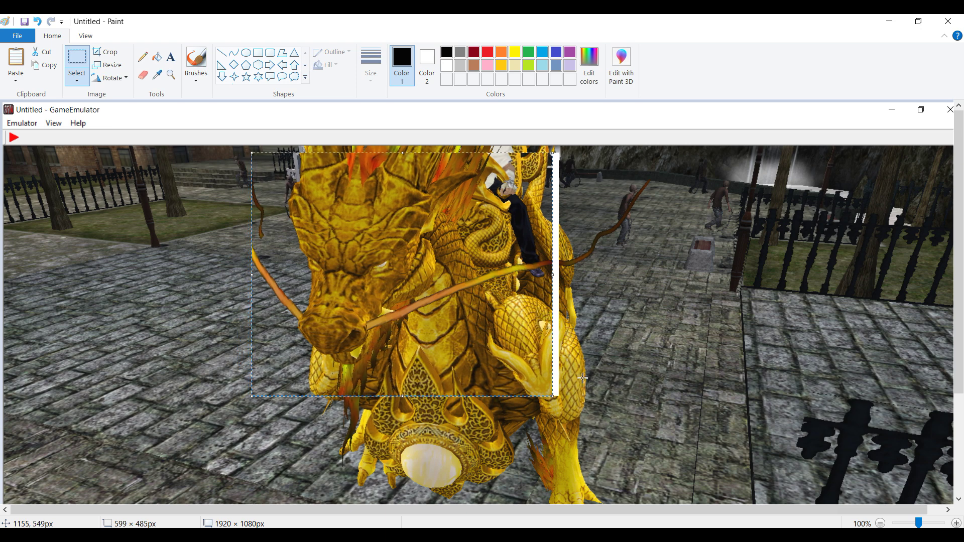
key(Delete)
Start a new Paint image, discarding the current one, and paste the cut kirin picture into it
click(30, 39)
click(33, 55)
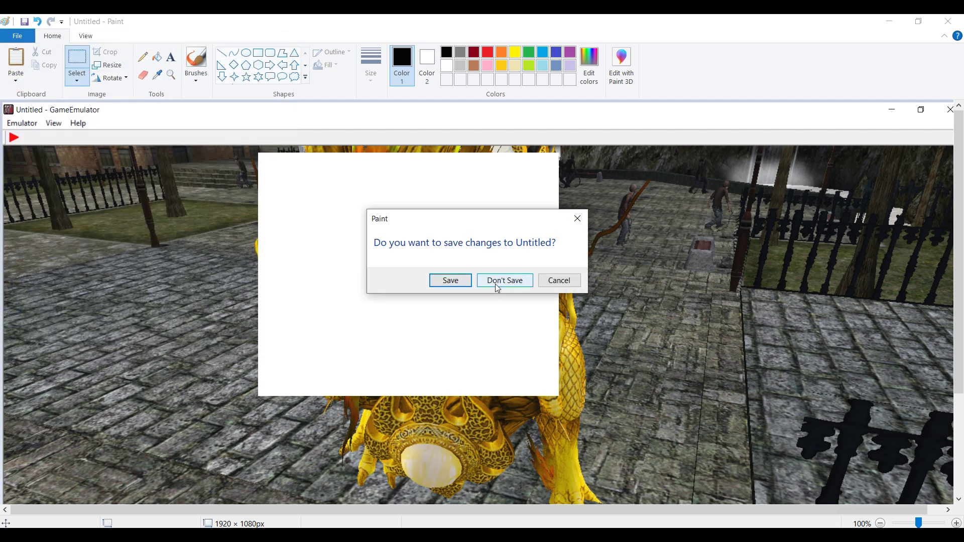
click(496, 282)
key(ctrl+v)
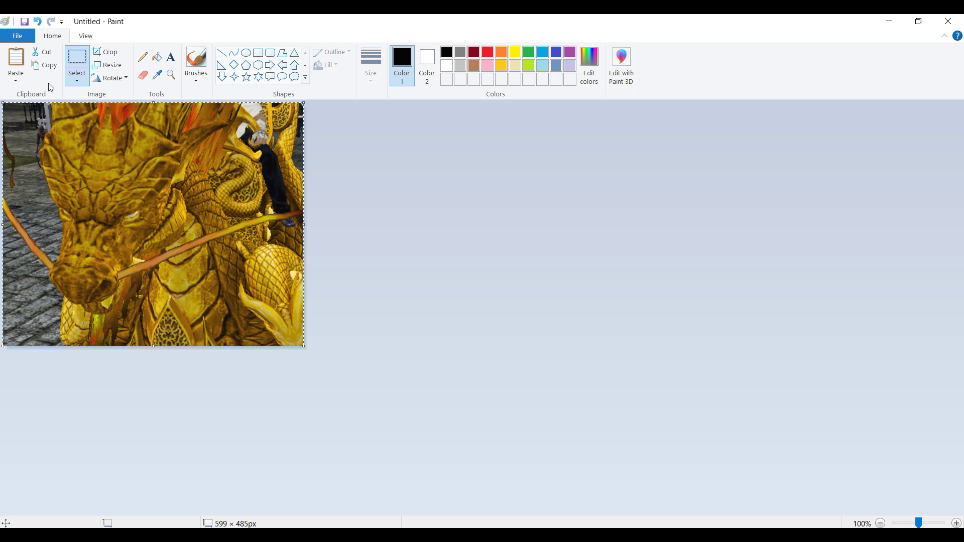
Save the picture as a JPEG named kirin in the Music folder and close Paint
click(18, 35)
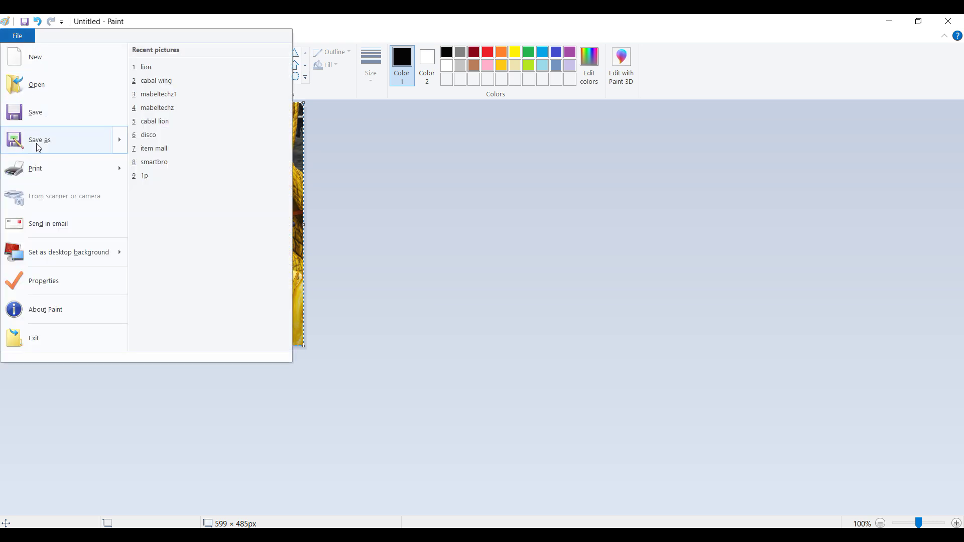
mouse_move(47, 146)
click(177, 105)
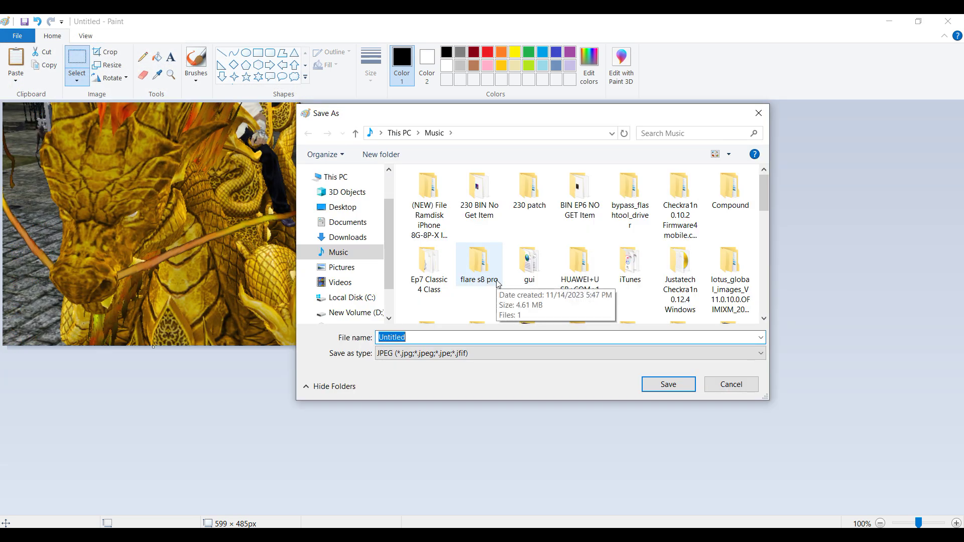
text(kirin)
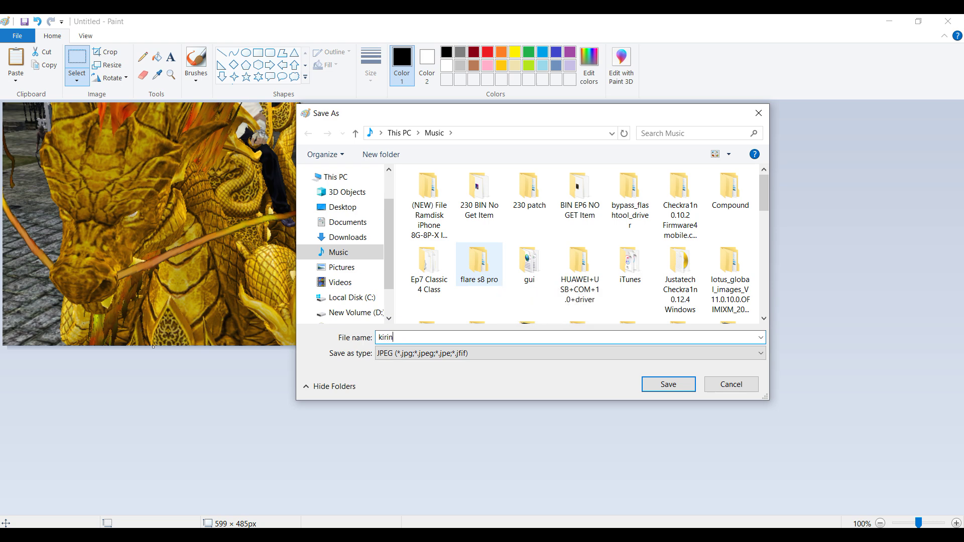
click(665, 386)
click(947, 21)
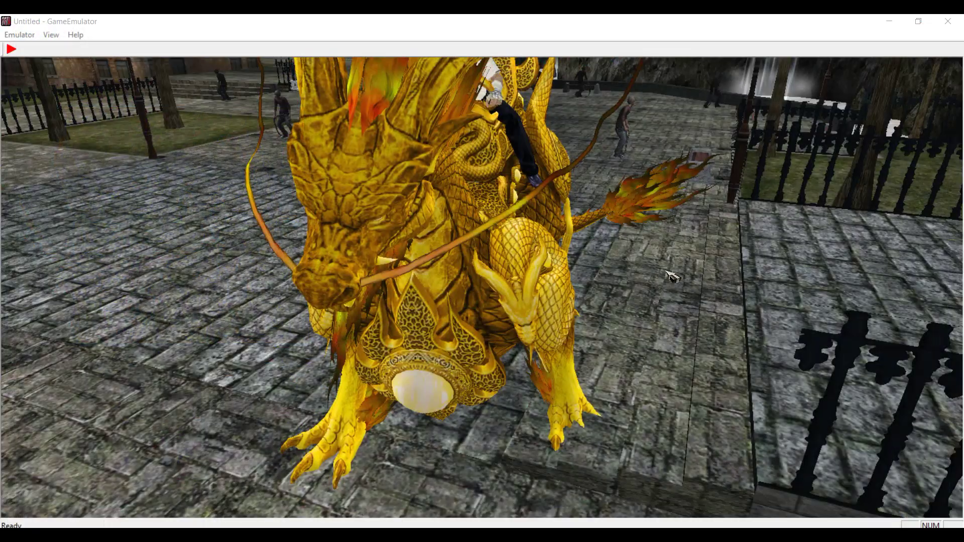
Minimize the emulator, show the desktop, and launch Adobe Photoshop CS3
click(889, 22)
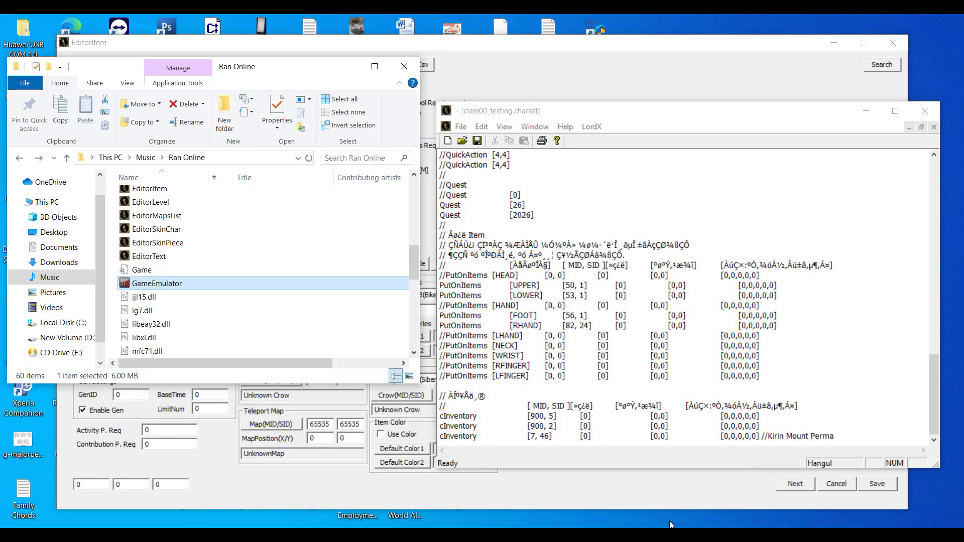
right_click(622, 533)
click(655, 470)
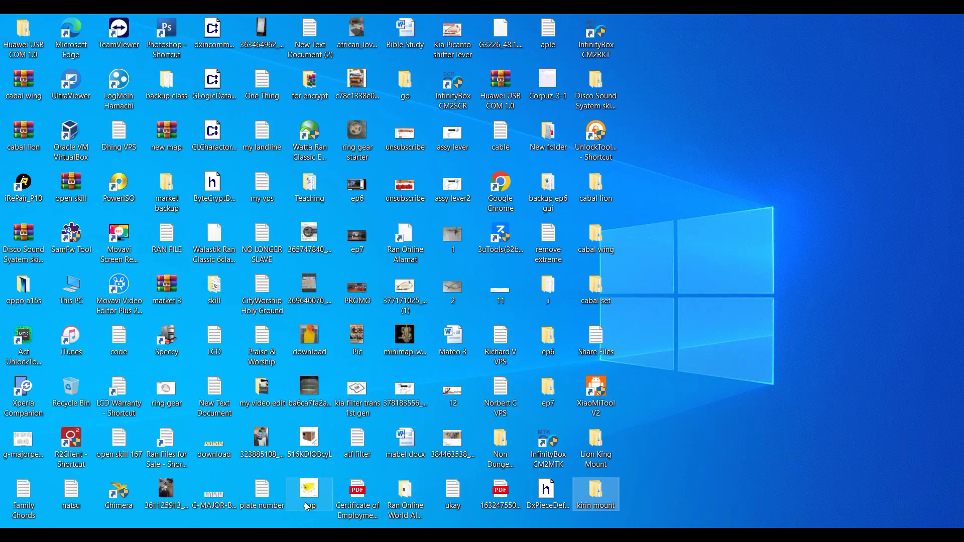
key(alt+Tab)
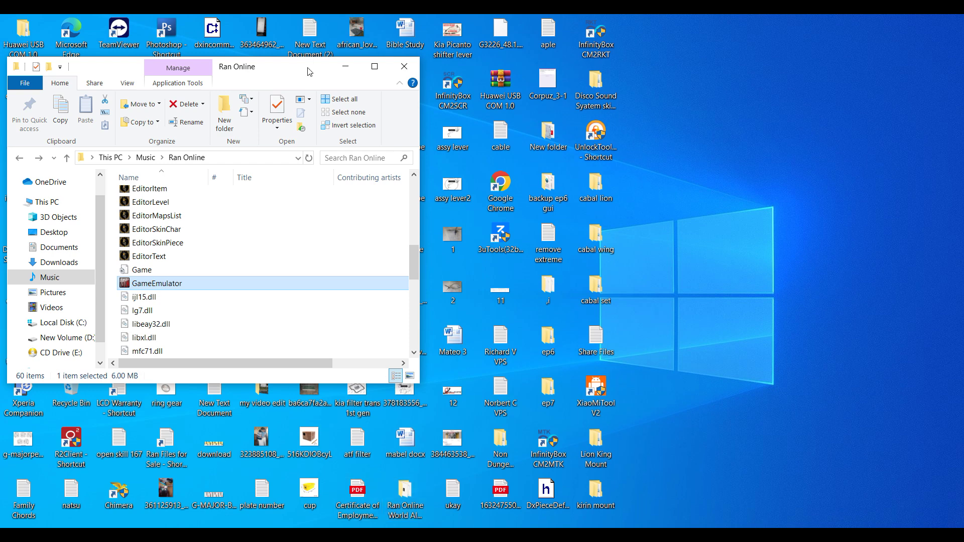
drag(260, 76, 301, 103)
double_click(165, 34)
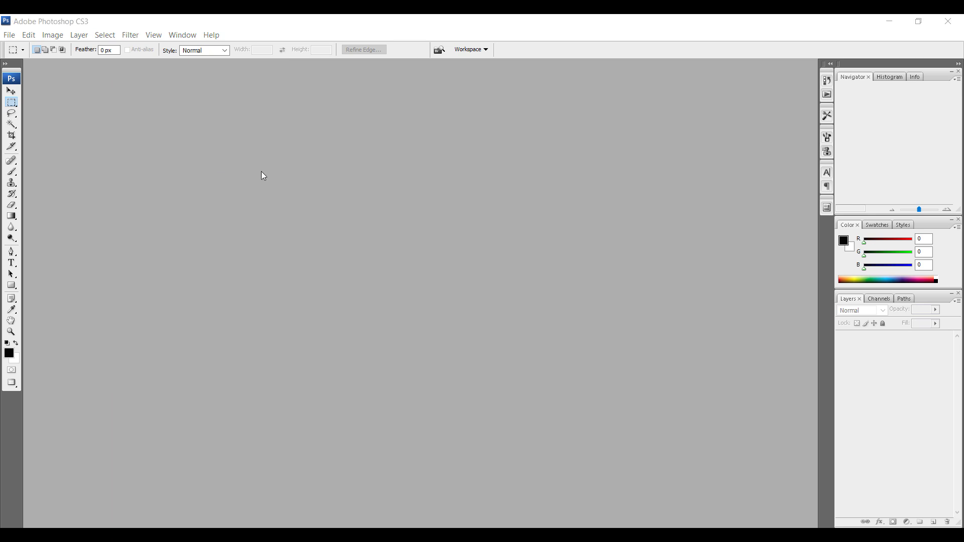
Open the kirin image from the Music folder in Photoshop
key(ctrl+o)
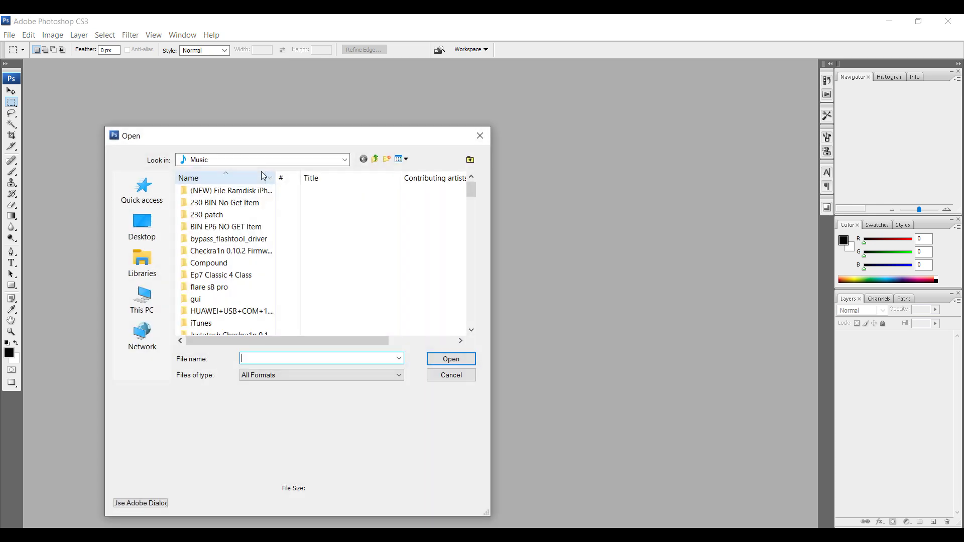
click(142, 300)
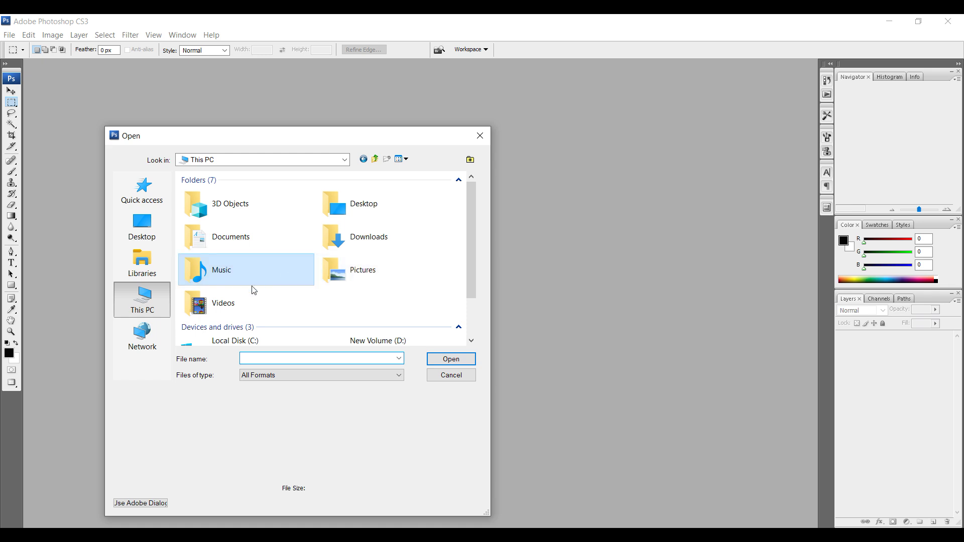
double_click(236, 269)
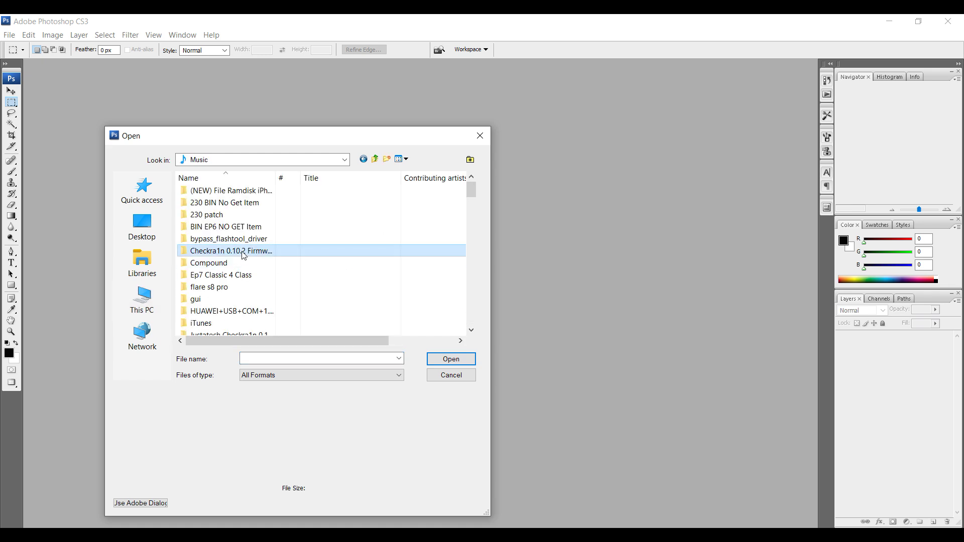
key(k)
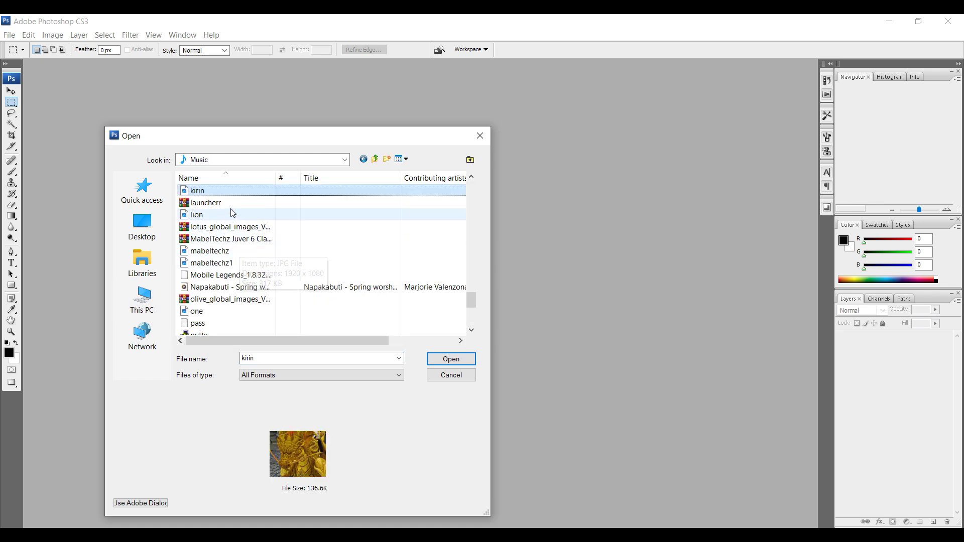
click(460, 361)
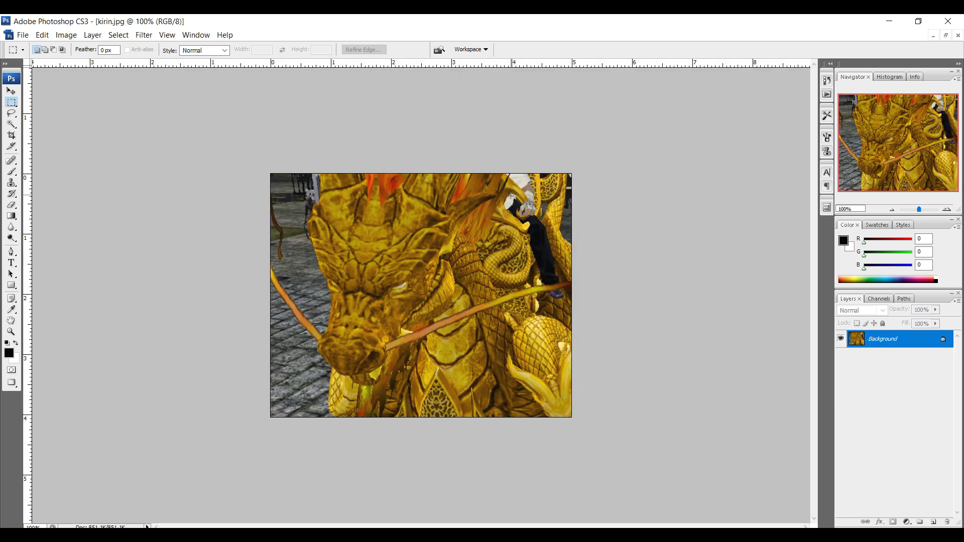
Restore the kirin.jpg window to a floating size and set the image resolution to 72 pixels/inch
click(945, 36)
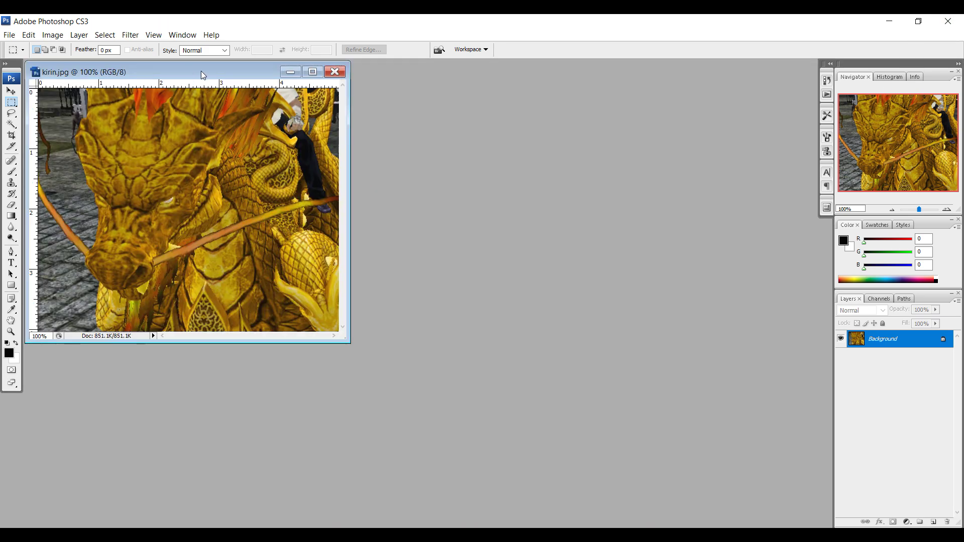
drag(201, 72, 236, 118)
right_click(223, 115)
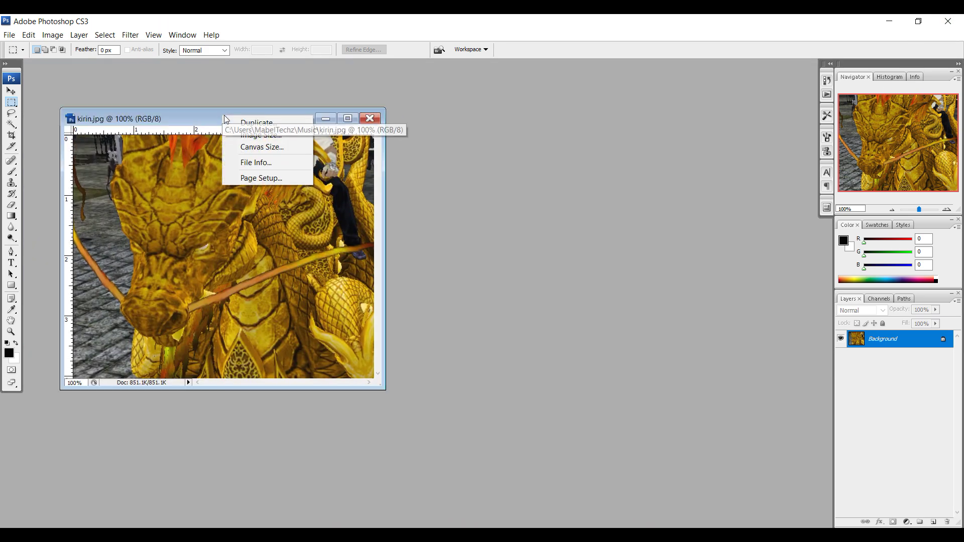
click(241, 135)
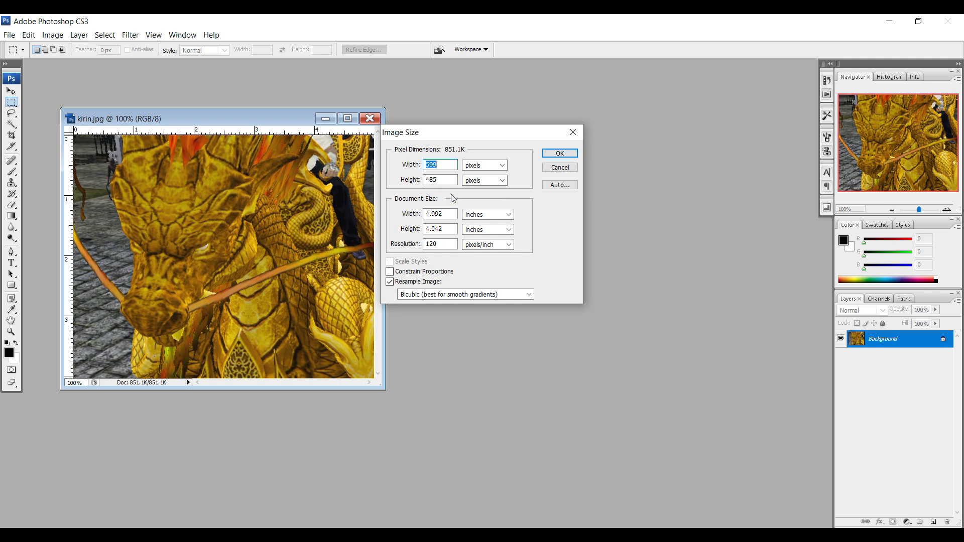
click(436, 244)
text(72)
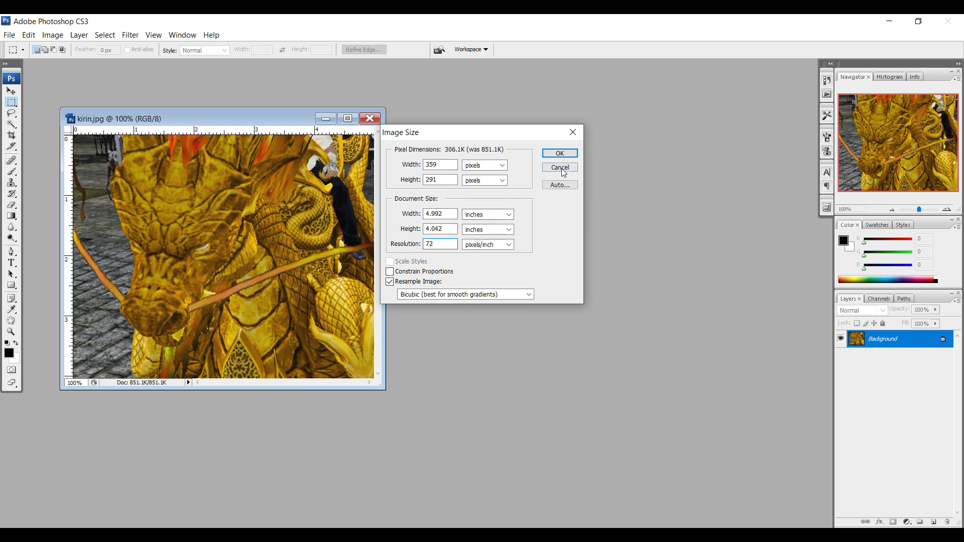
click(560, 153)
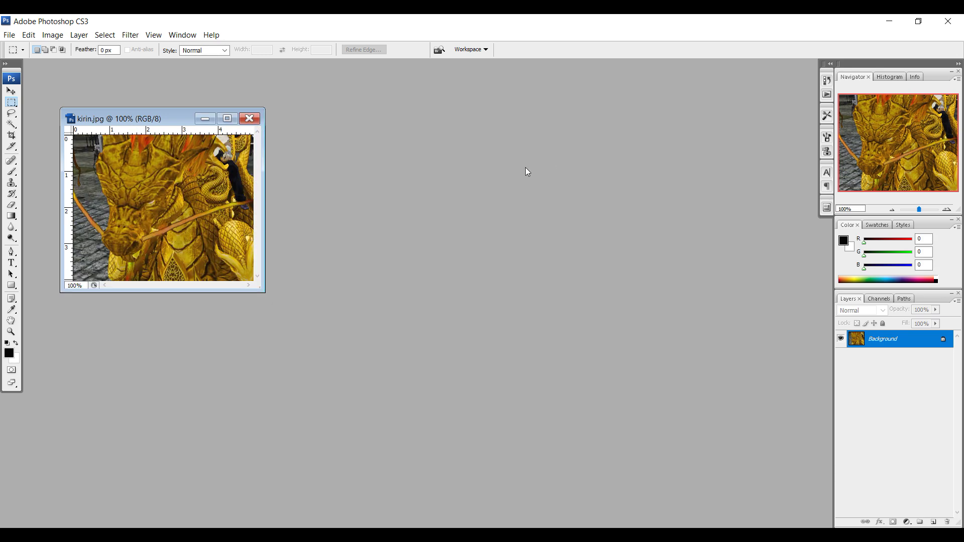
Browse from the Music folder to Ran Online, textures, gui to find an image to open
double_click(398, 108)
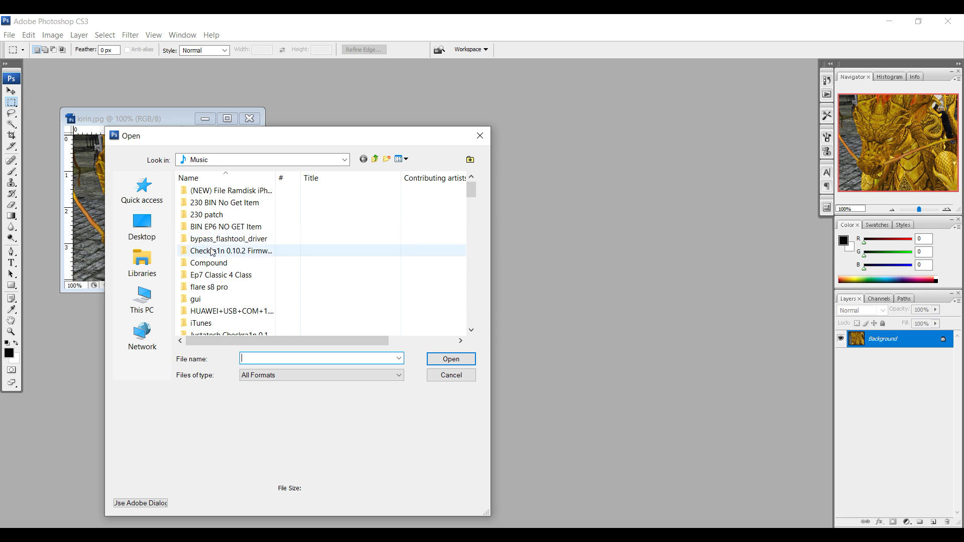
scroll(246, 274, down, 1)
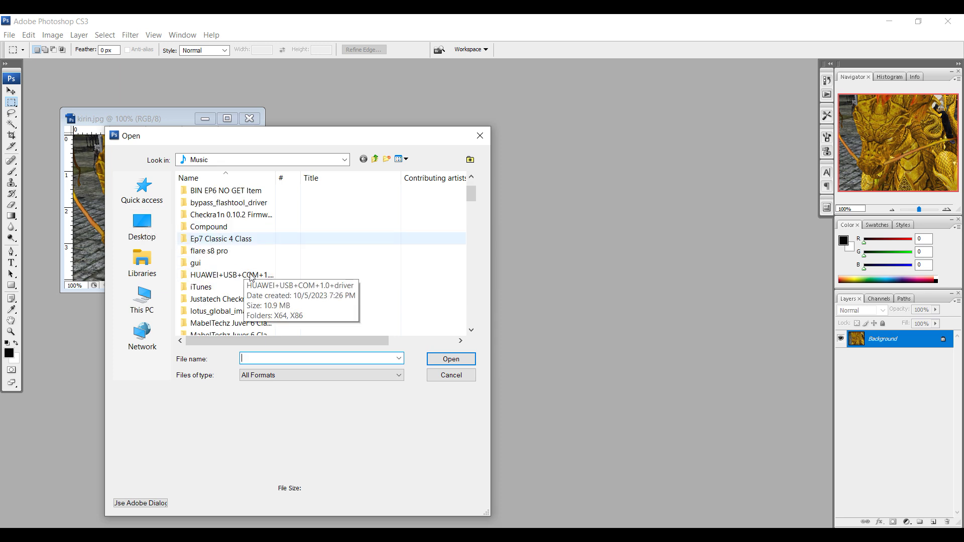
scroll(248, 276, down, 2)
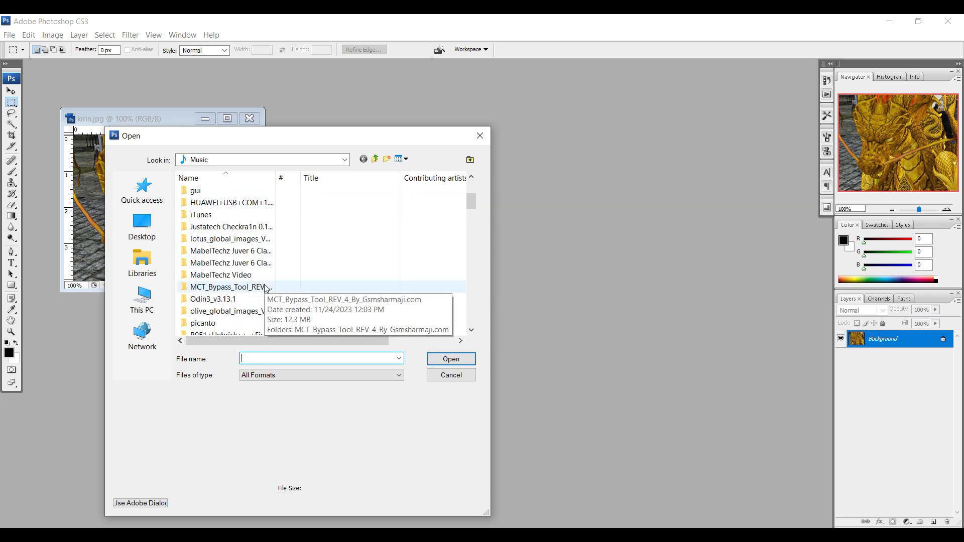
scroll(266, 287, down, 1)
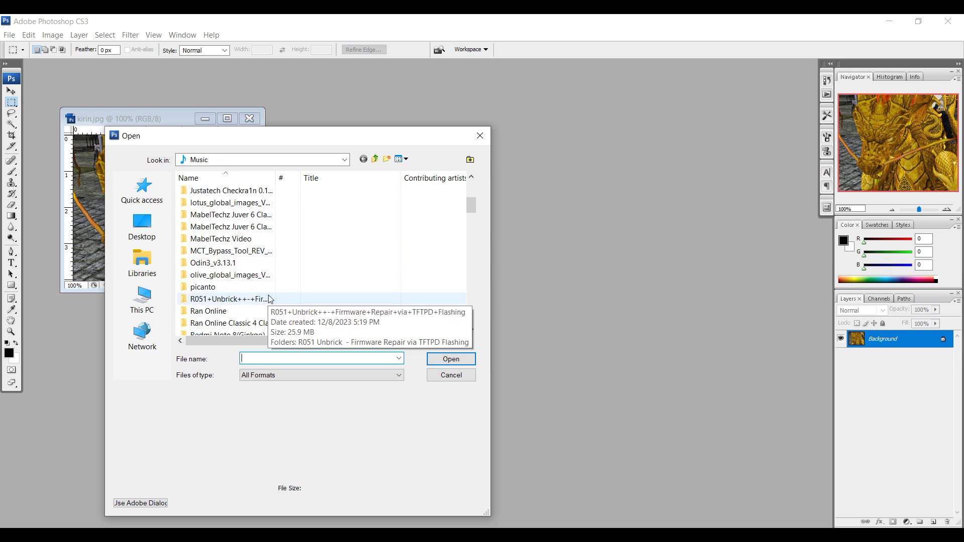
scroll(269, 299, down, 1)
double_click(215, 276)
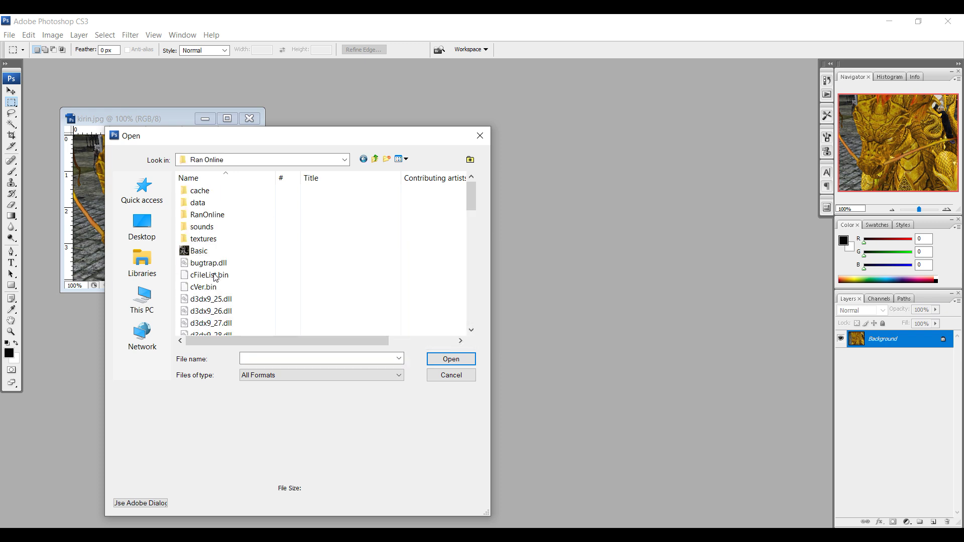
double_click(211, 239)
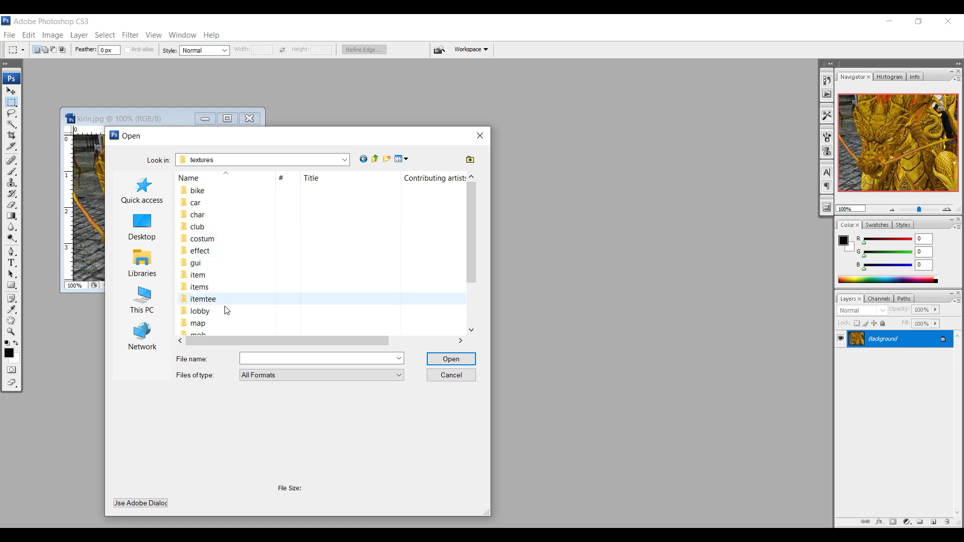
double_click(210, 263)
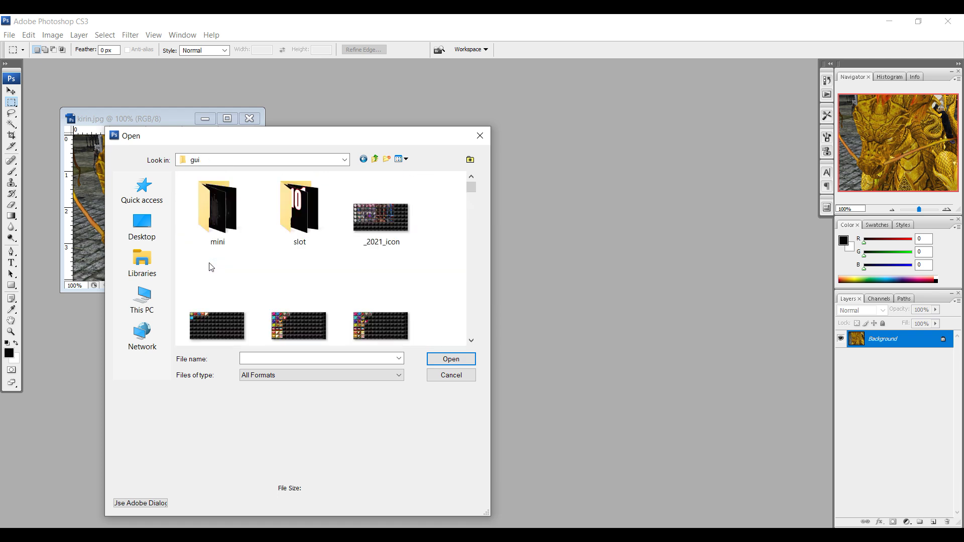
Open the MTz_bike_gui.png icon sheet from the gui folder
click(332, 358)
text(myz)
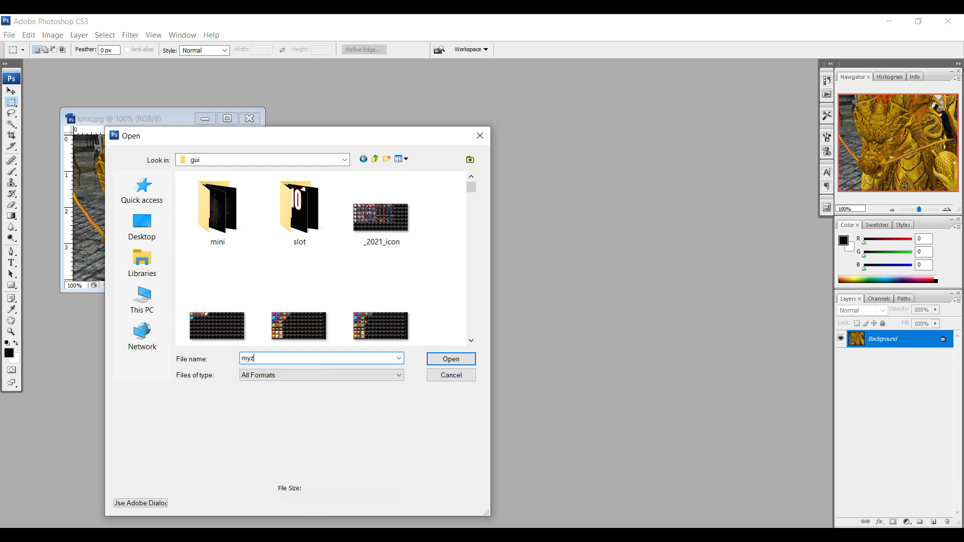
key(BackSpace)
key(BackSpace)
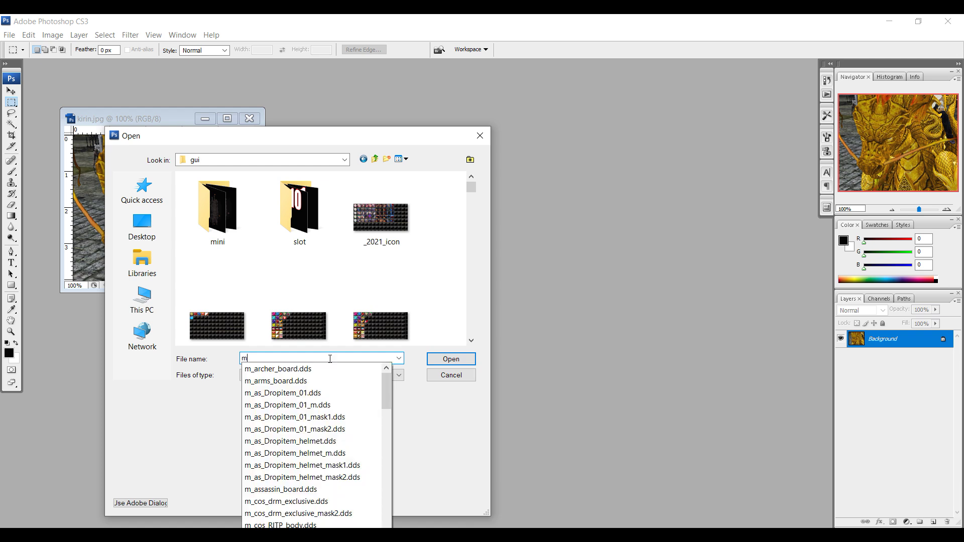
text(t)
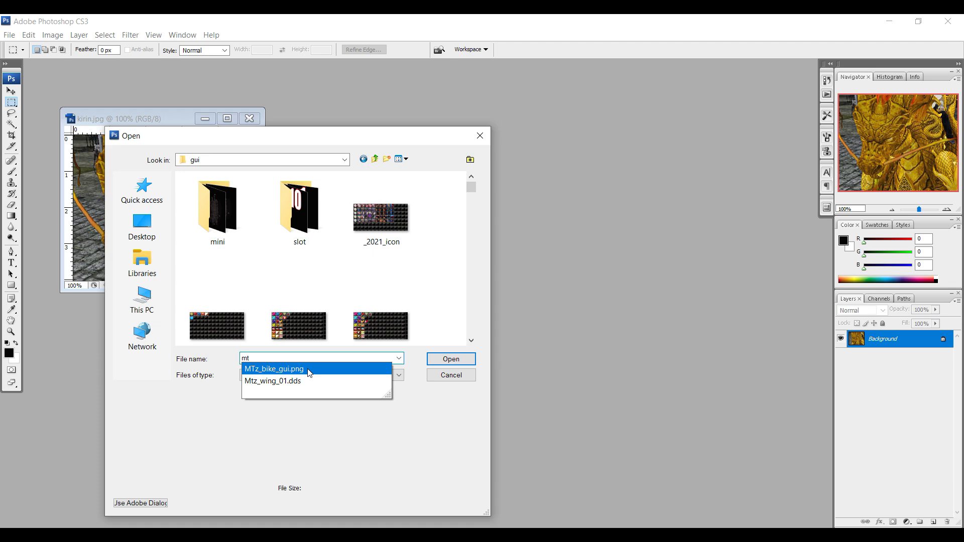
click(309, 370)
click(451, 358)
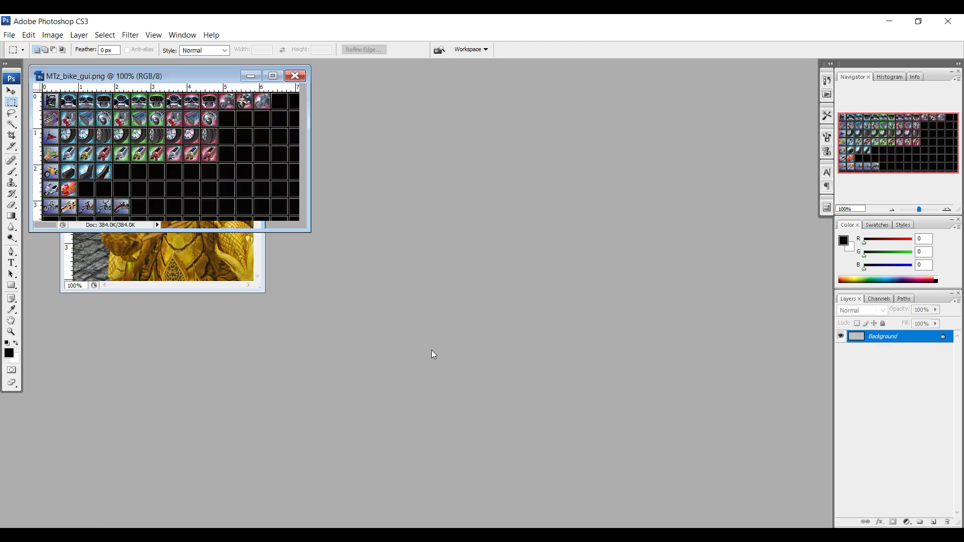
Enlarge the MTz_bike_gui.png window and arrange it side by side with the kirin.jpg window
drag(158, 69, 504, 252)
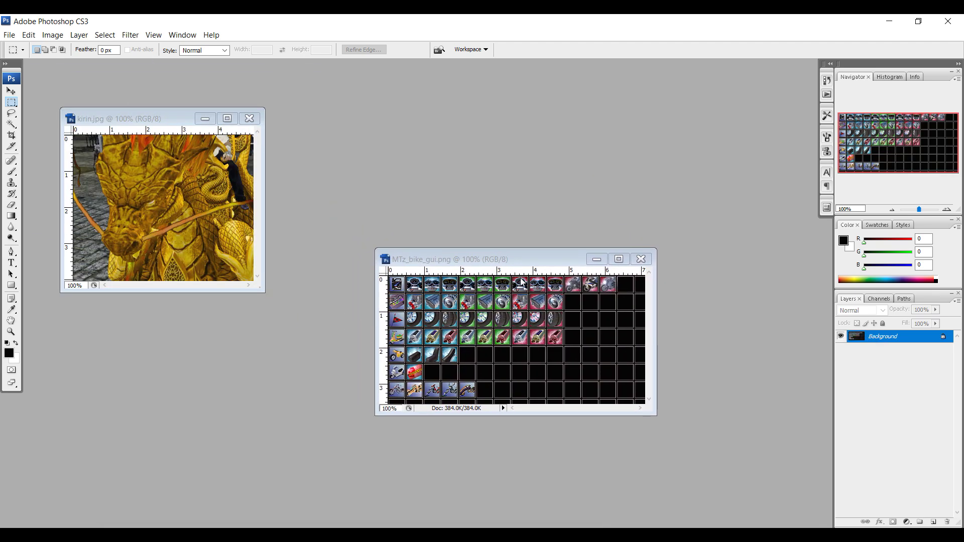
drag(459, 291, 587, 353)
drag(378, 249, 41, 97)
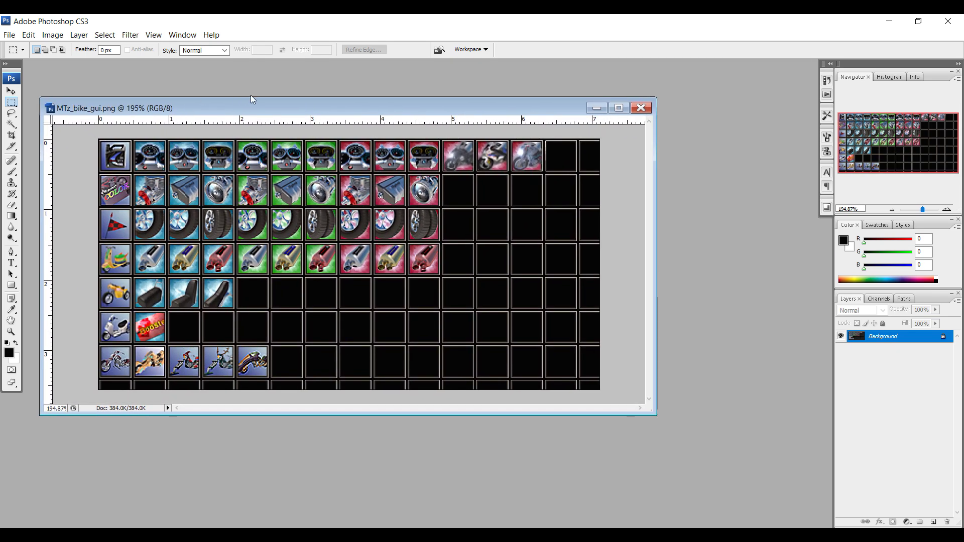
drag(327, 111, 526, 142)
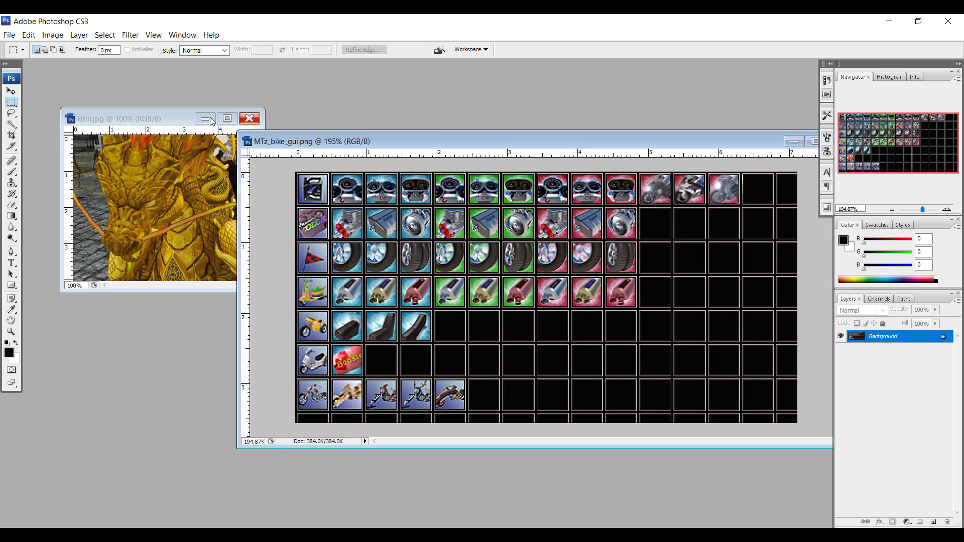
drag(161, 123, 125, 125)
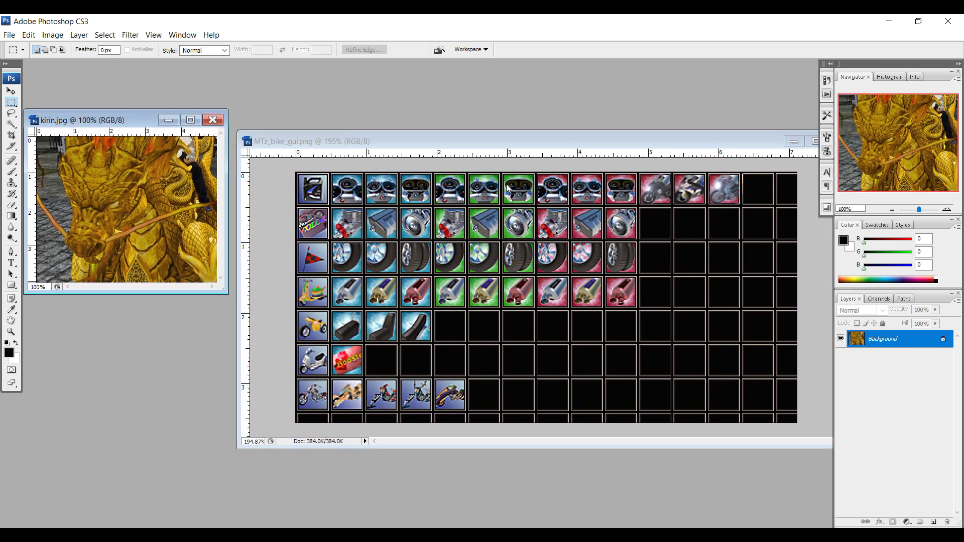
drag(513, 136, 505, 117)
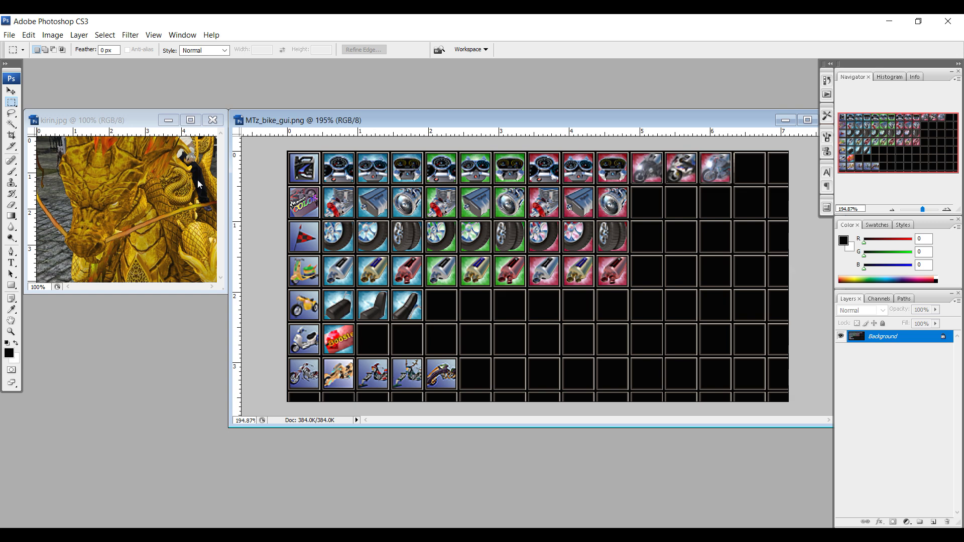
Copy the kirin picture into MTz_bike_gui.png as a new layer and scale it proportionally to about 10.8%
click(11, 90)
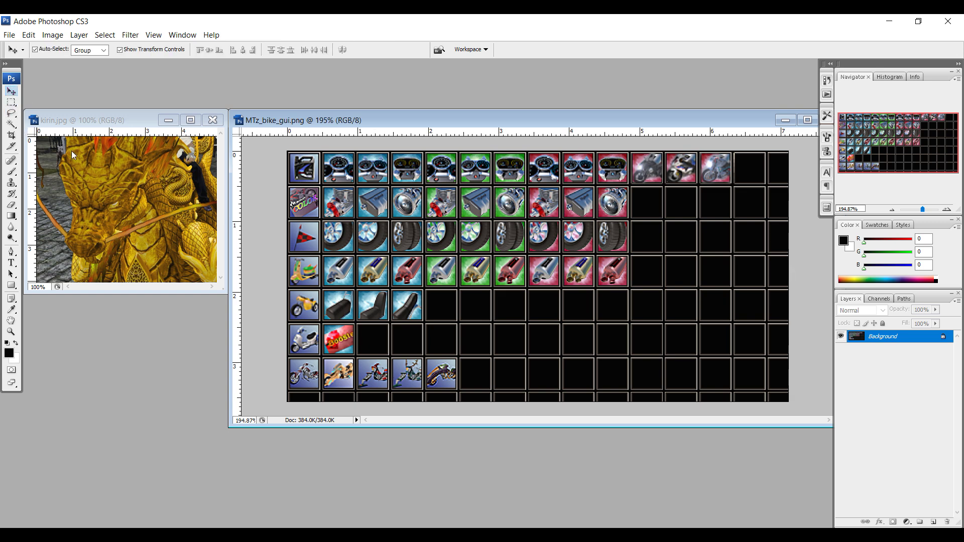
click(110, 179)
drag(202, 231, 678, 343)
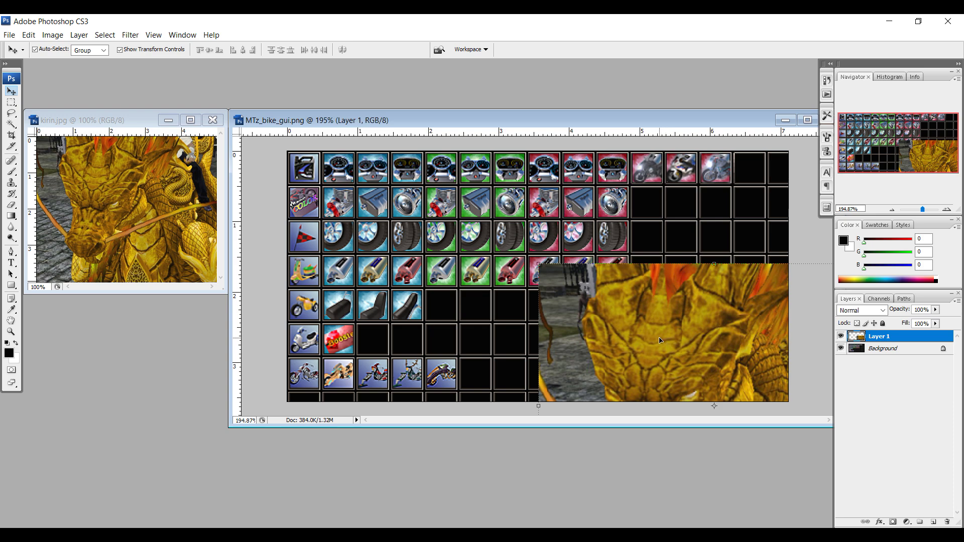
key(ctrl+t)
drag(634, 324, 537, 211)
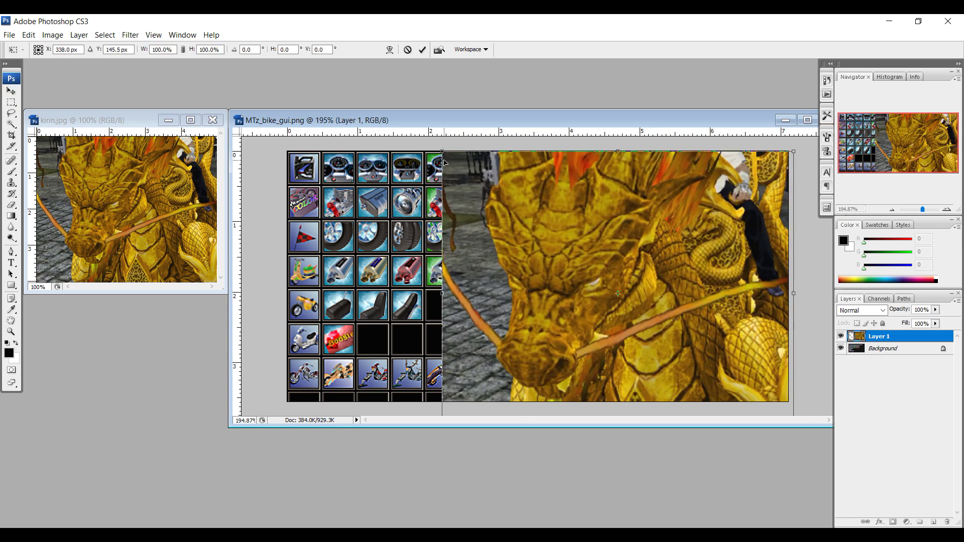
drag(443, 152, 674, 340)
drag(715, 366, 611, 269)
Move the shrunken kirin picture into the empty slot after the last bike icon in the first row
scroll(663, 292, up, 2)
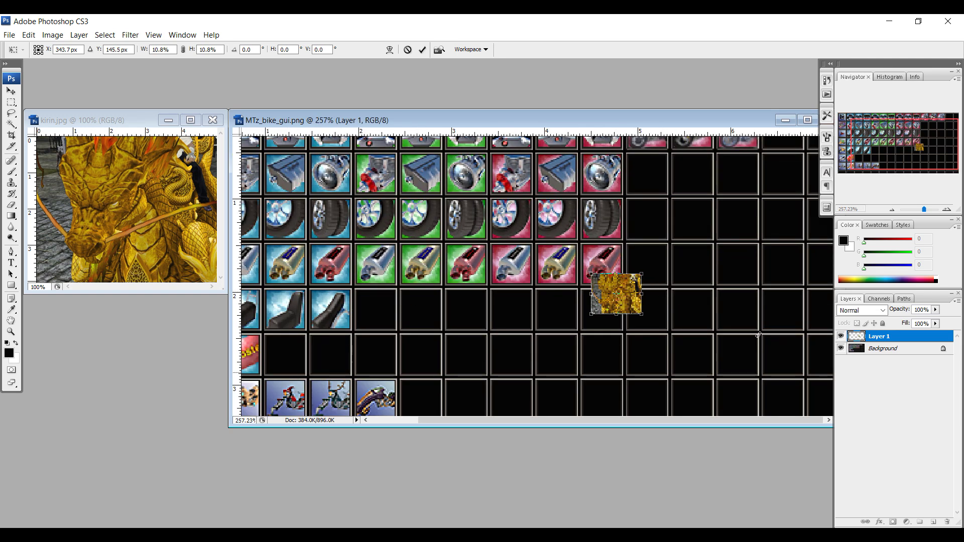
drag(706, 126, 670, 126)
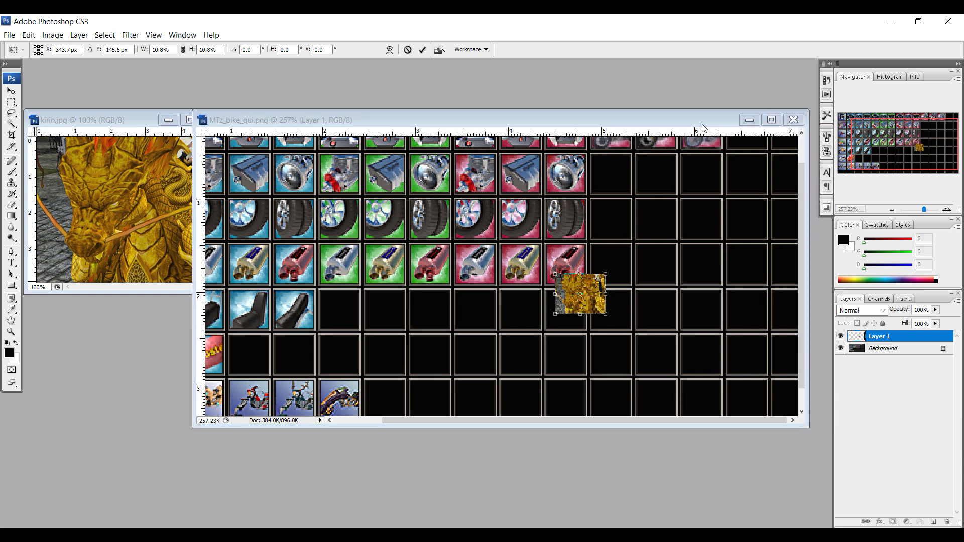
drag(798, 203, 802, 164)
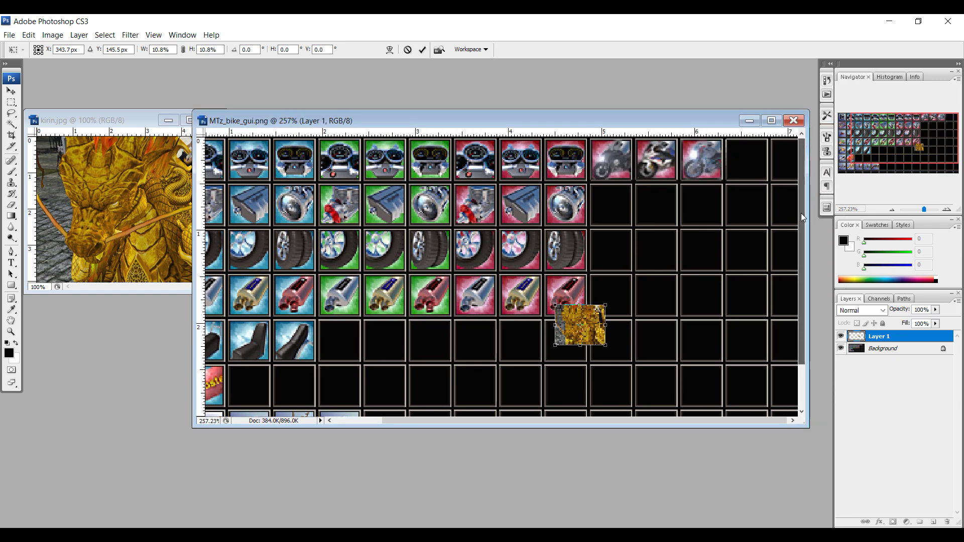
drag(592, 319, 765, 150)
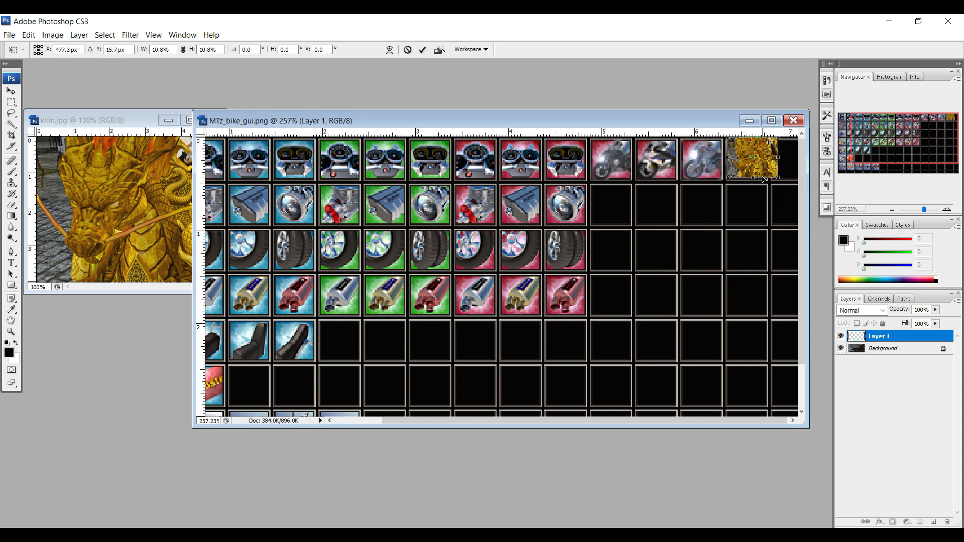
Scale the kirin picture to about 9.2% to fit its icon slot, apply the transform, and deselect the layer
drag(776, 178, 771, 175)
drag(767, 265, 763, 267)
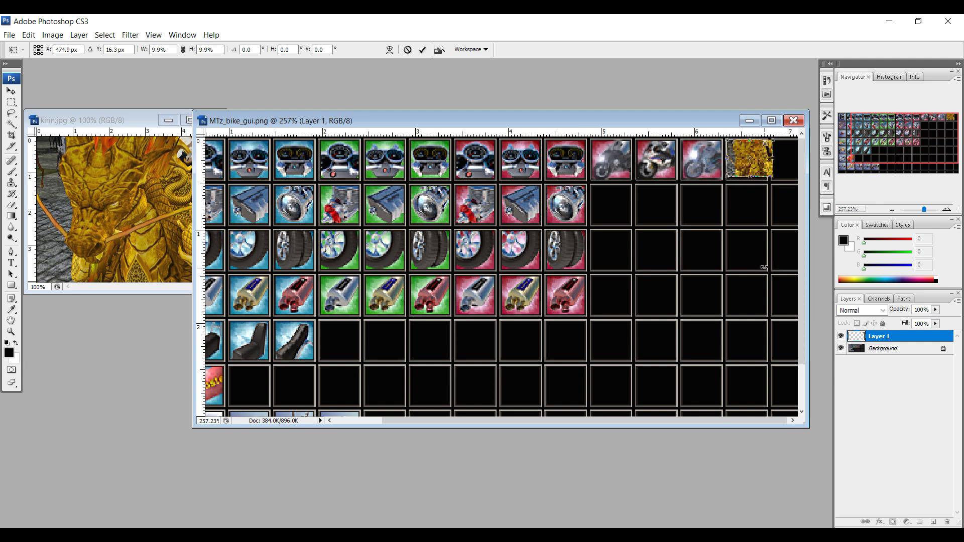
drag(770, 210, 770, 211)
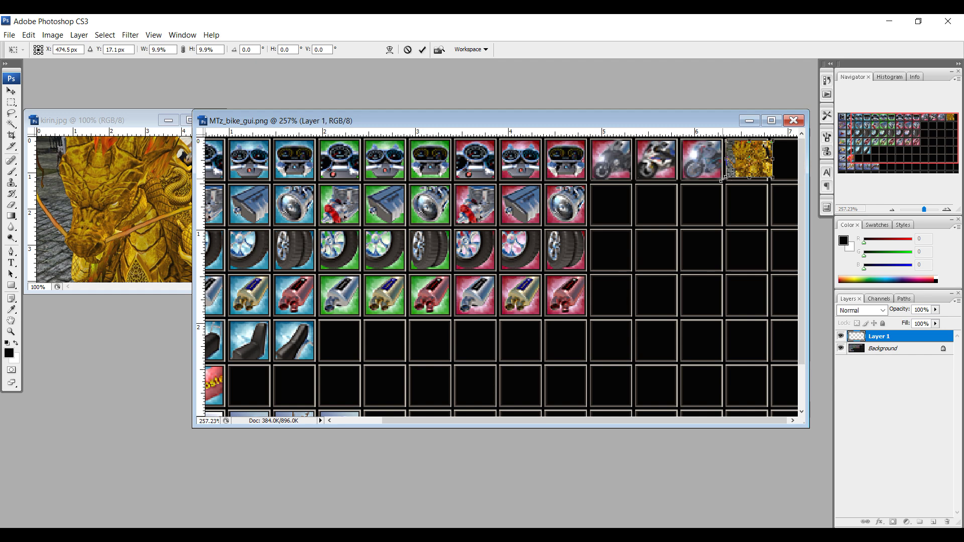
drag(728, 177, 729, 175)
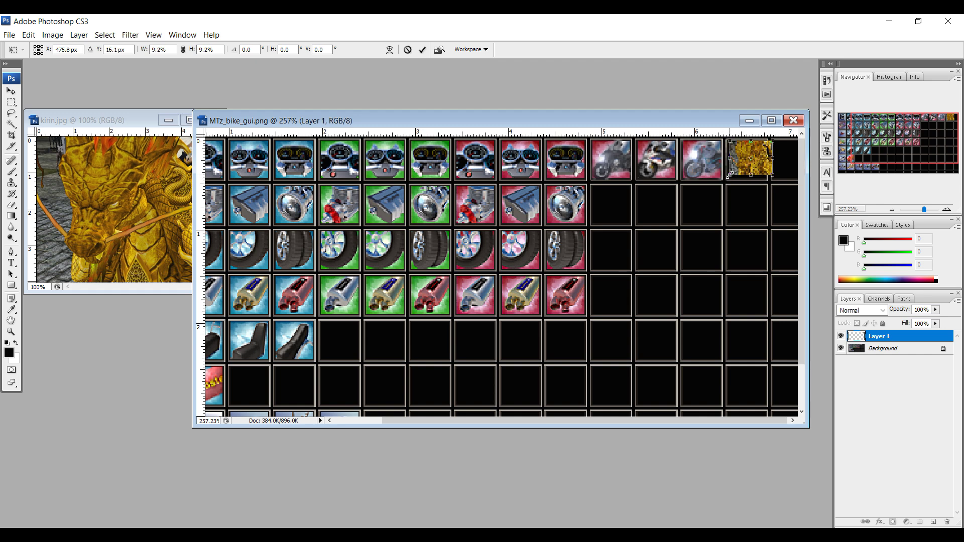
drag(756, 261, 752, 262)
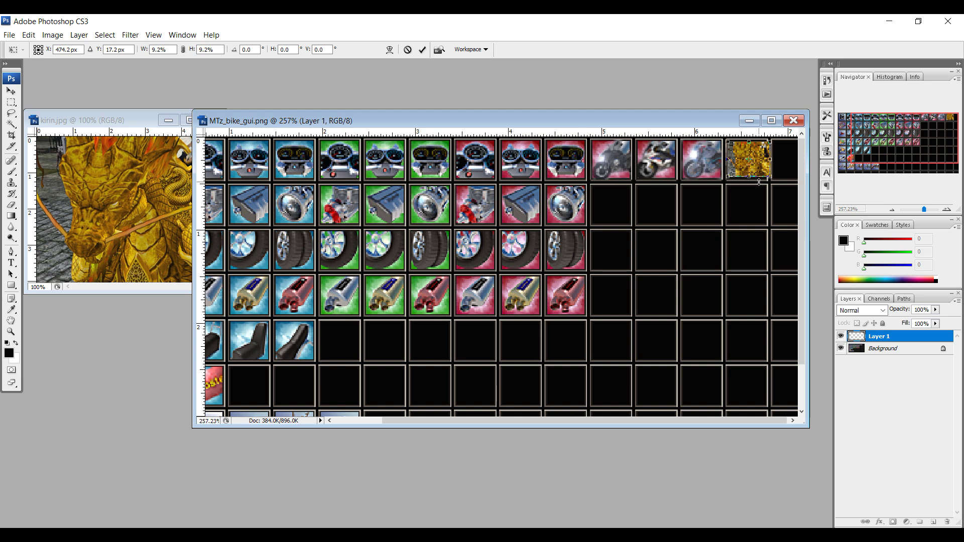
click(422, 49)
click(749, 215)
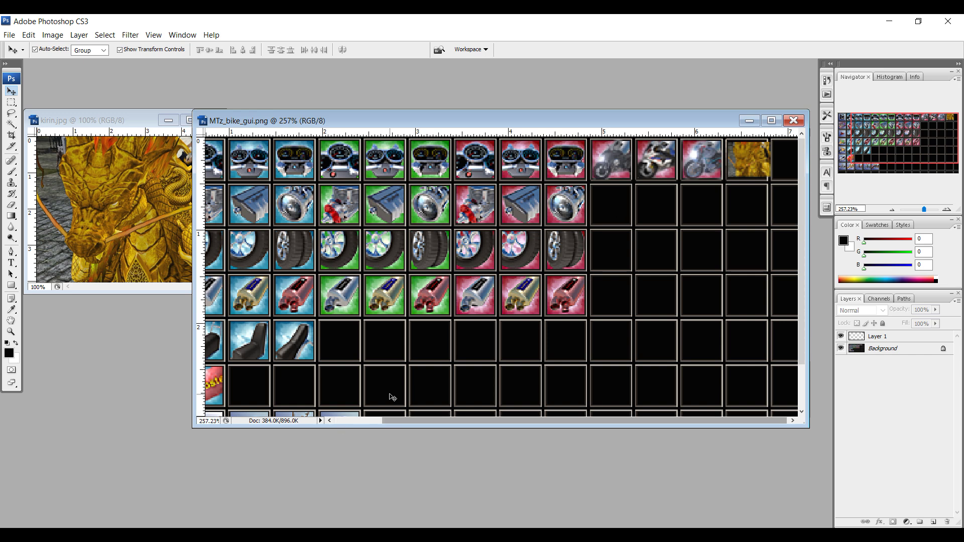
Switch to EditorItem and set the Kirin Mount Perma item's InventoryIcon X to 13
scroll(351, 316, down, 2)
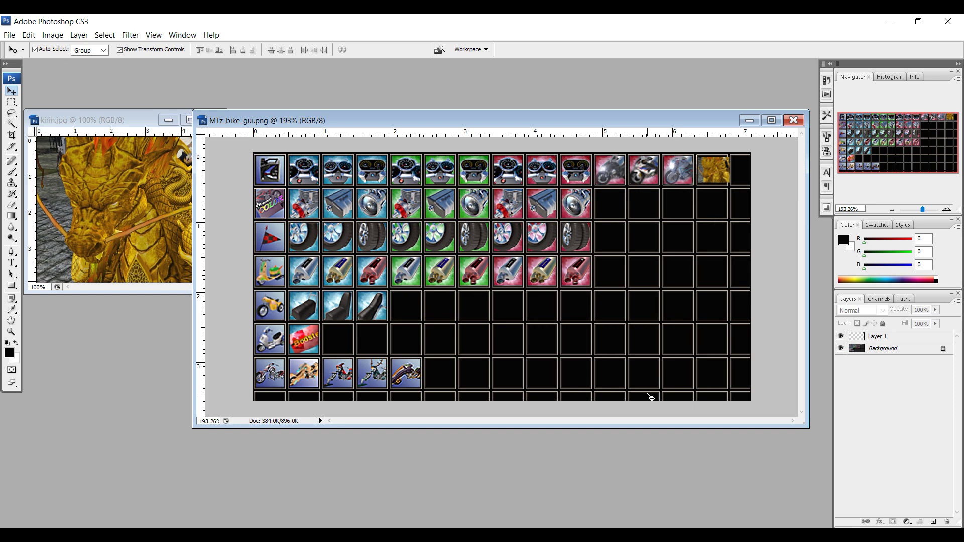
key(alt+Tab)
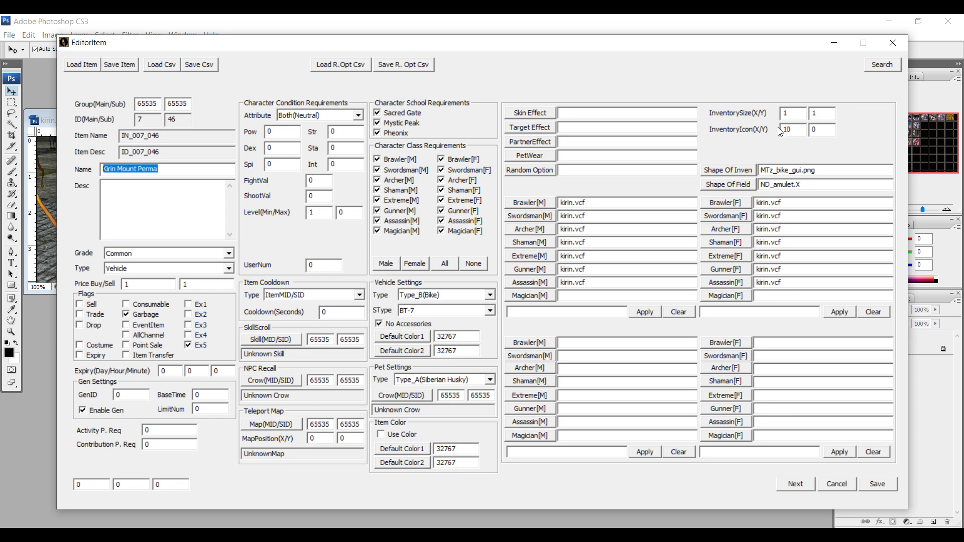
drag(793, 128, 771, 127)
text(1)
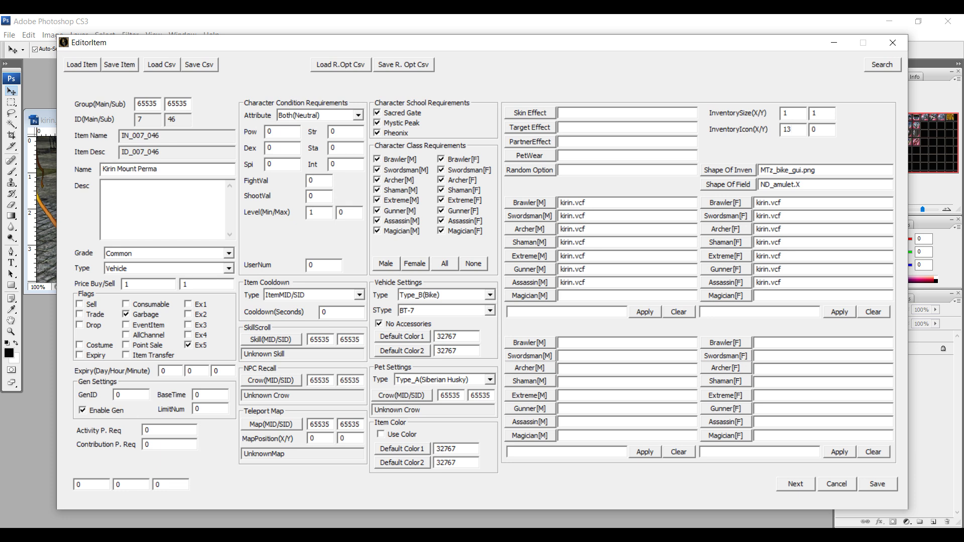
drag(826, 174, 759, 171)
key(End)
Switch to Photoshop and start saving a copy of MTz_bike_gui.png in the gui folder in DDS format
click(640, 23)
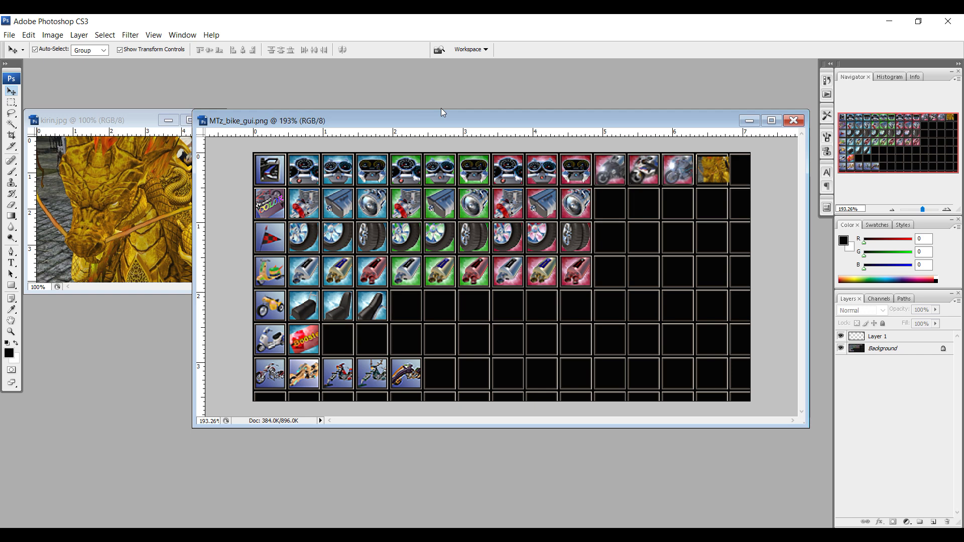
click(9, 35)
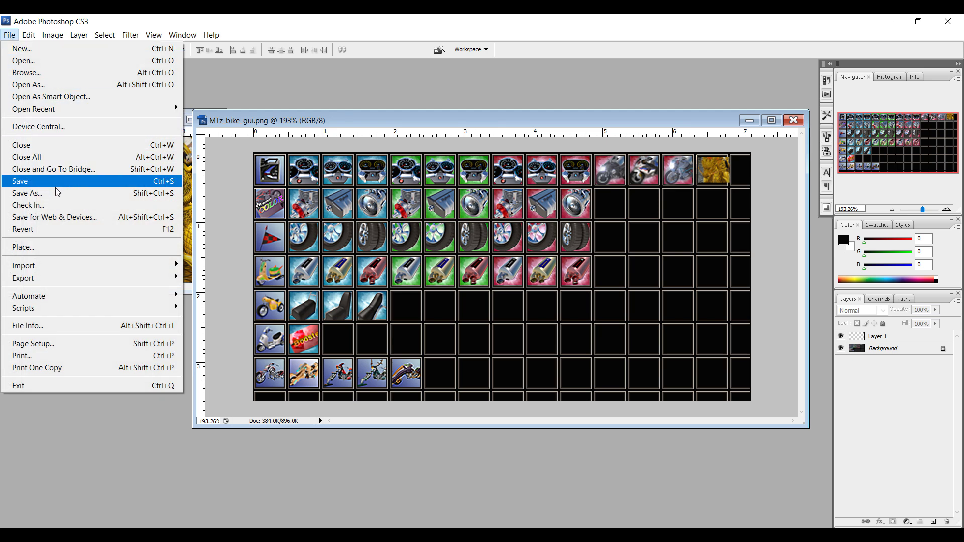
click(29, 193)
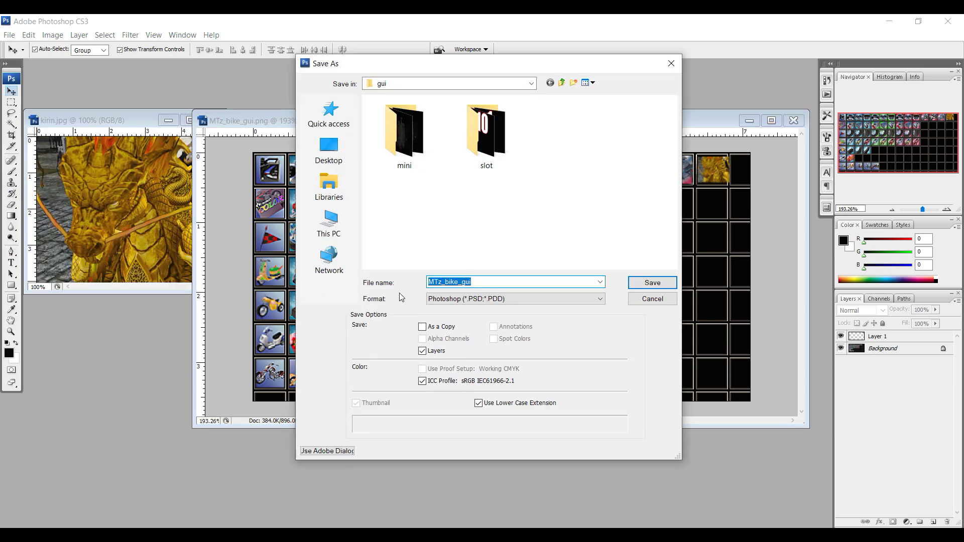
click(465, 301)
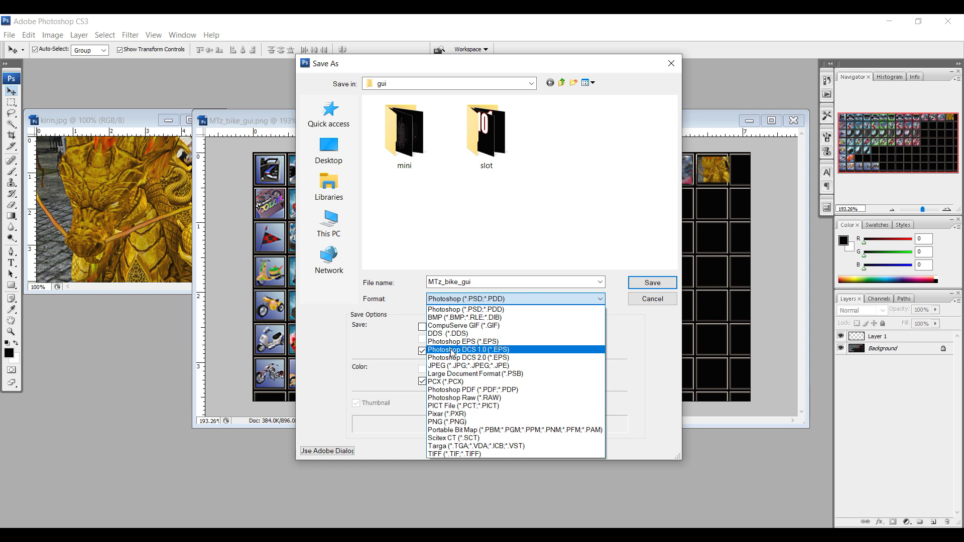
click(450, 333)
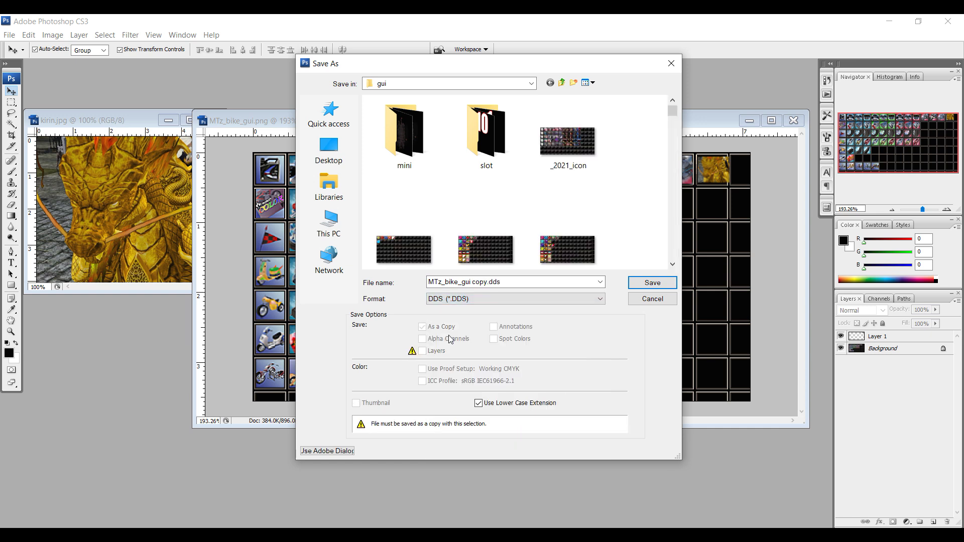
Name the DDS copy MTz_bike_gui.dds, without the "copy" suffix, and save it with the offered DDS settings
click(494, 282)
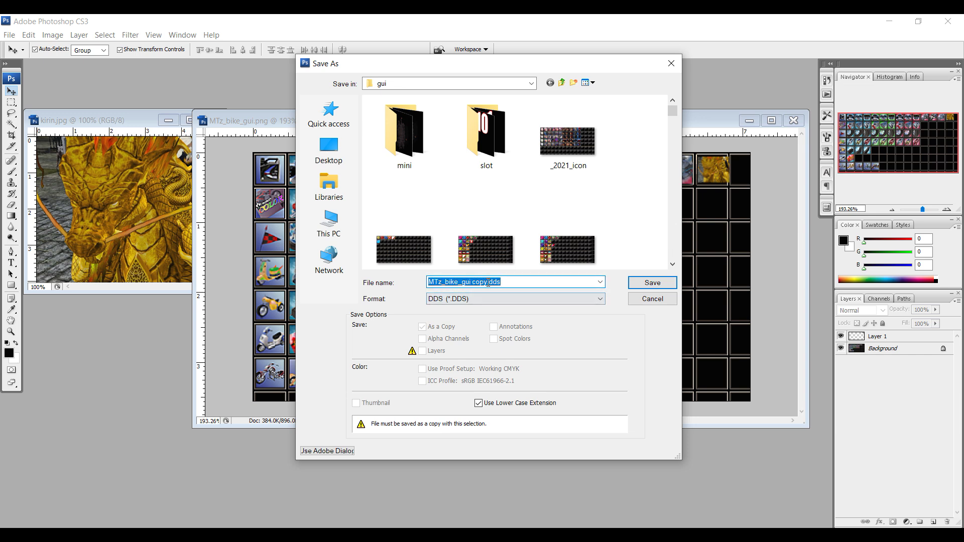
click(487, 282)
key(BackSpace)
key(BackSpace)
key(BackSpace)
key(BackSpace)
key(BackSpace)
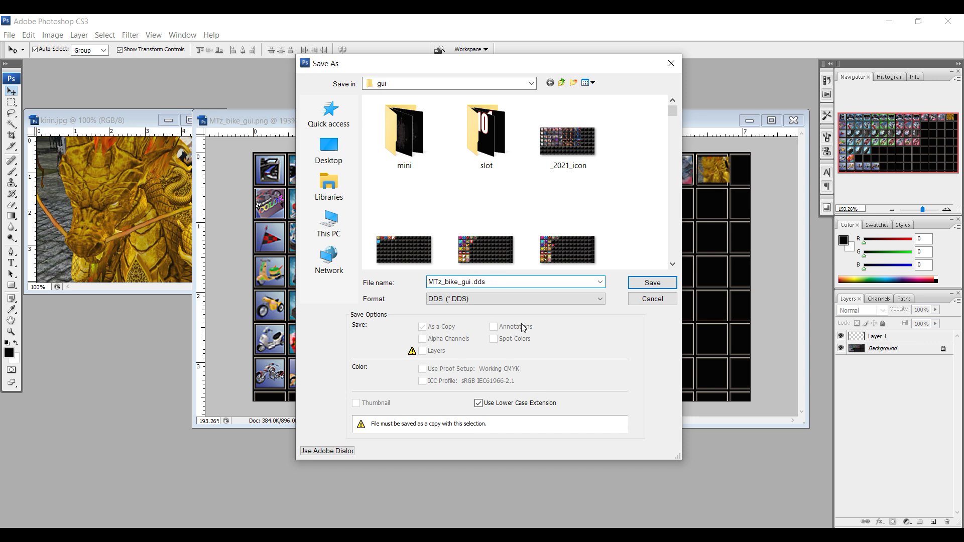
key(BackSpace)
click(648, 283)
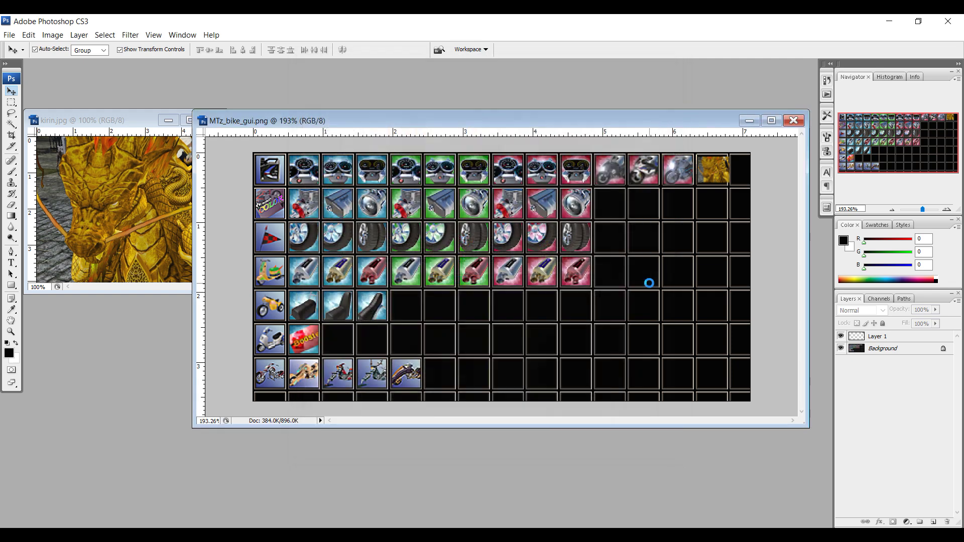
click(496, 454)
Switch to EditorItem and set the Kirin Mount Perma's Shape Of Inven to MTz_bike_gui.dds from the gui textures folder
key(alt+Tab)
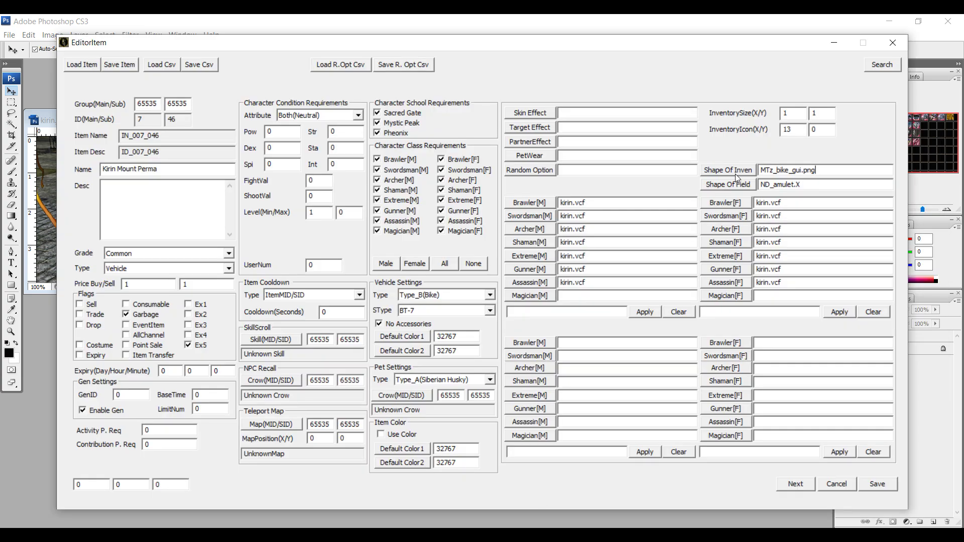
click(735, 173)
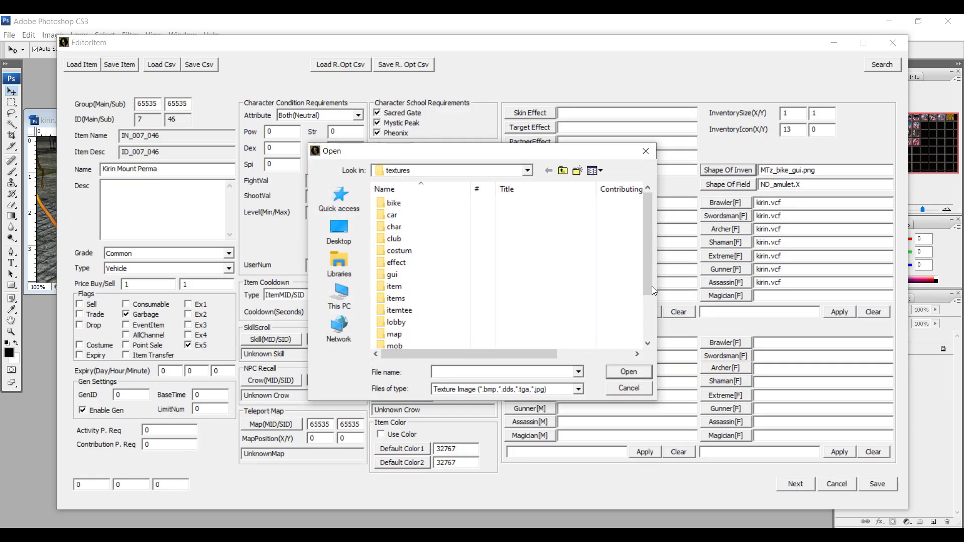
double_click(394, 275)
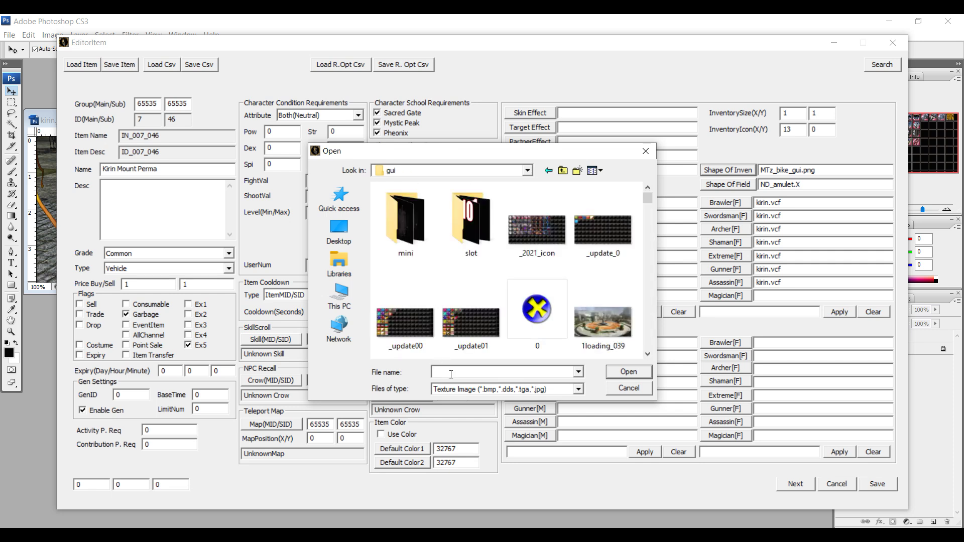
click(451, 374)
text(mtz)
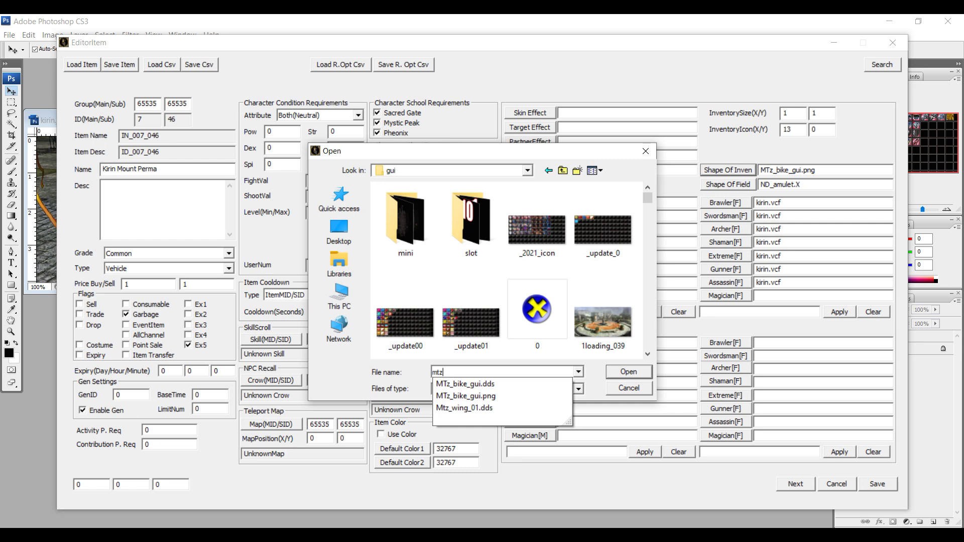
click(457, 384)
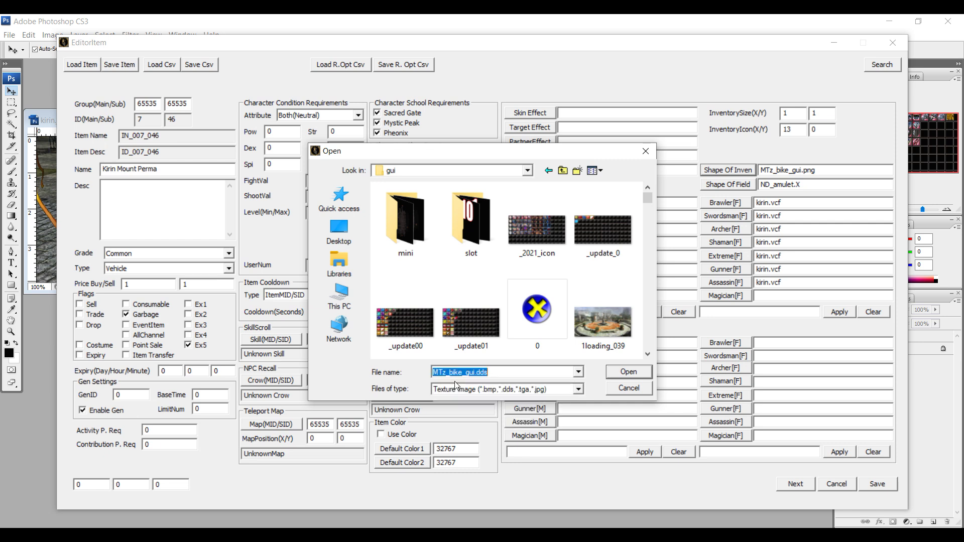
click(623, 374)
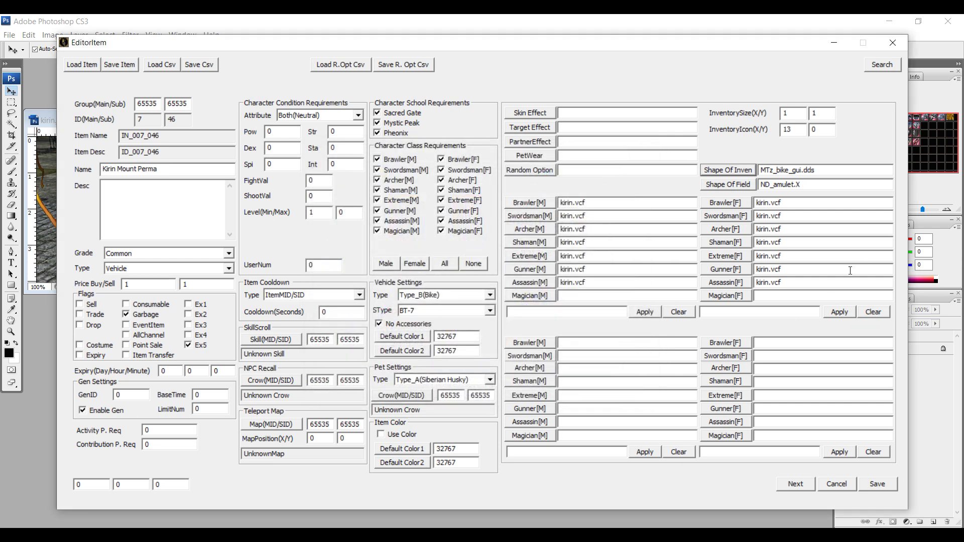
Save the Kirin Mount Perma's changes and write the item list over the existing item file
click(879, 484)
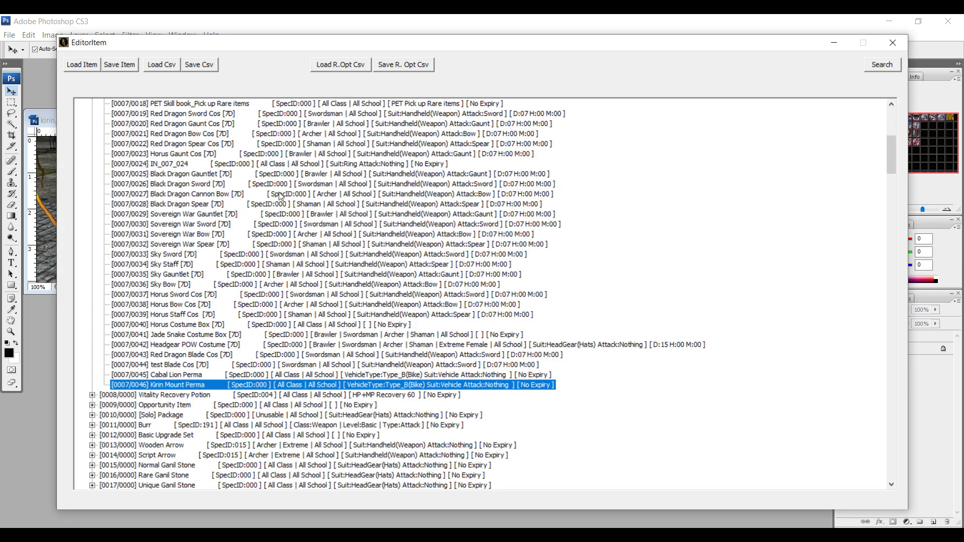
click(114, 66)
double_click(399, 250)
click(511, 282)
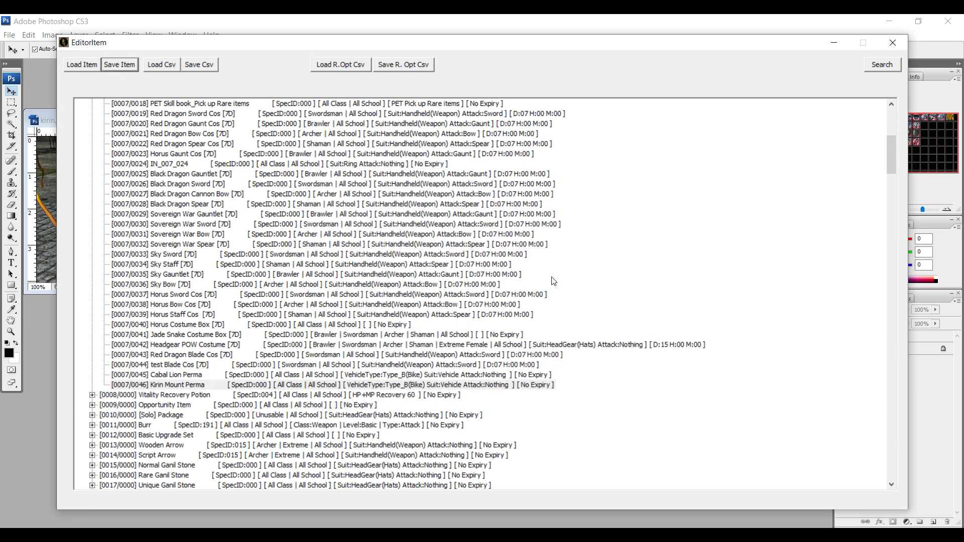
Minimize Photoshop, close the running GameEmulator, and relaunch it maximized from the Ran Online folder
click(754, 24)
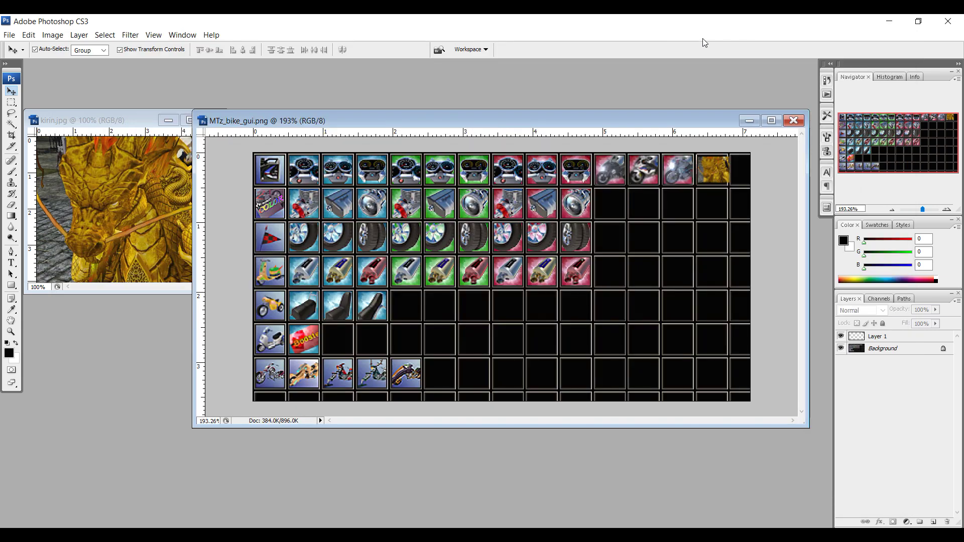
click(889, 22)
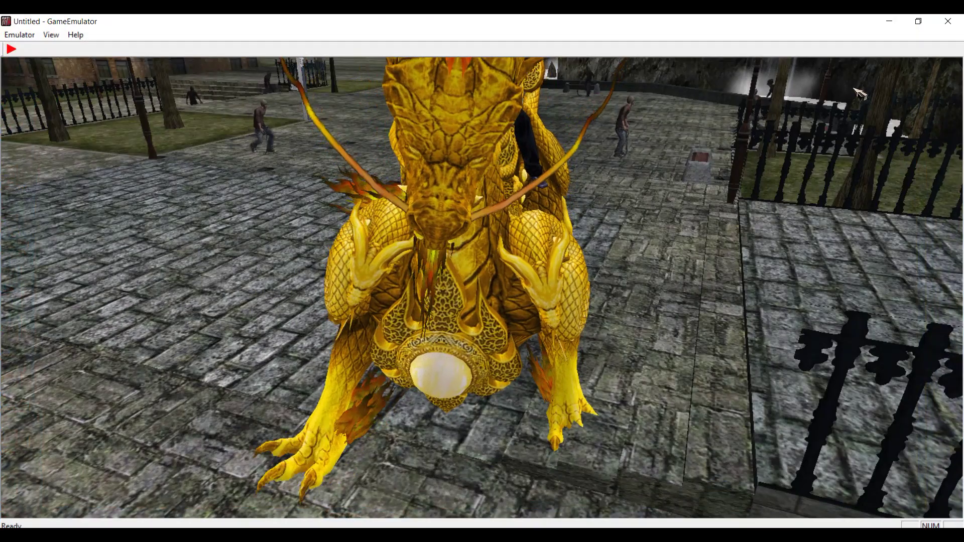
click(944, 28)
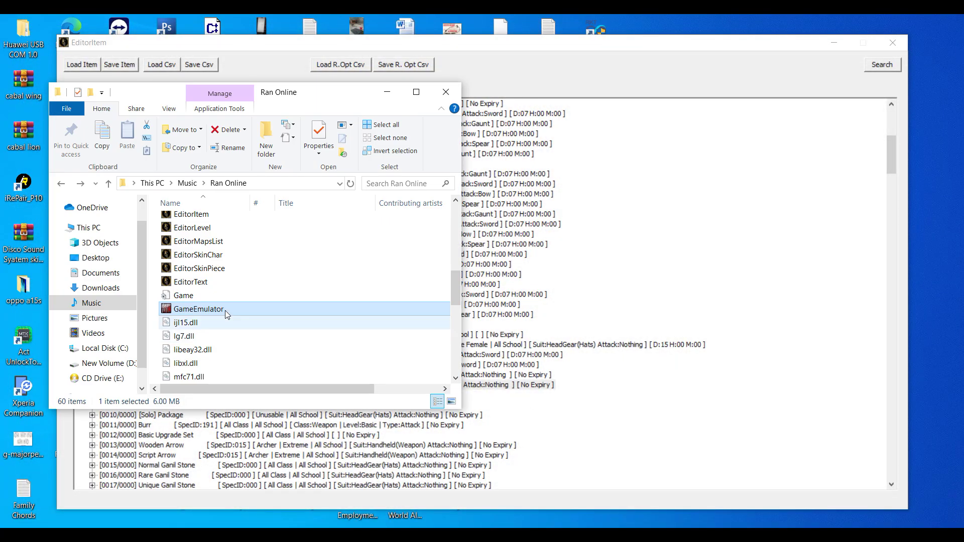
double_click(227, 310)
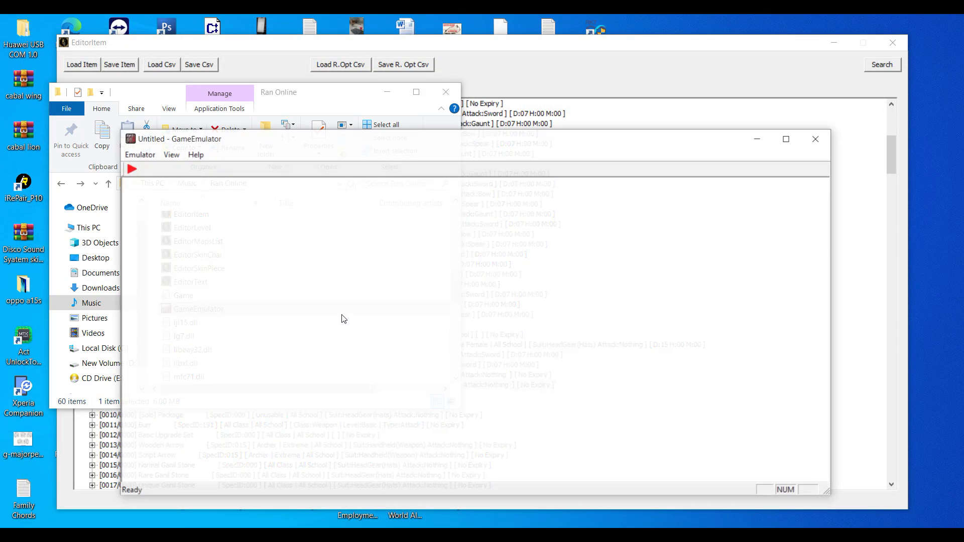
click(787, 138)
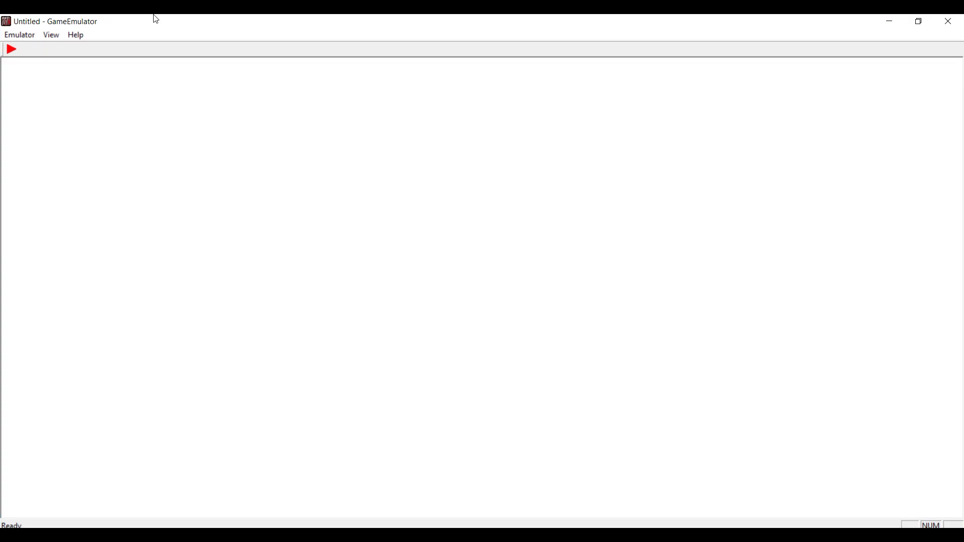
Run the emulator with class00_testing.charset and the Max Level, 50K Stats, Get All Skills and 1B Gold options, dismissing the period.ini message
click(20, 34)
click(26, 54)
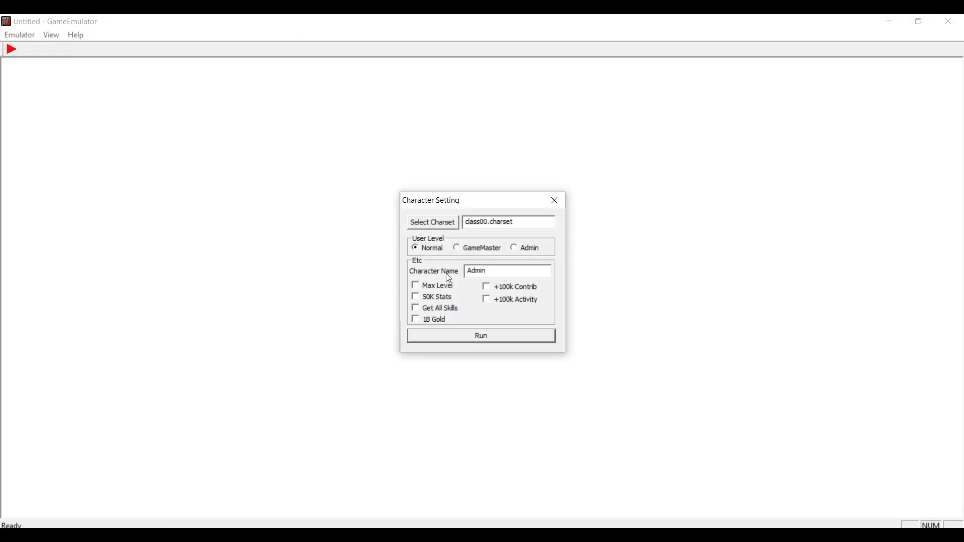
click(417, 320)
click(438, 220)
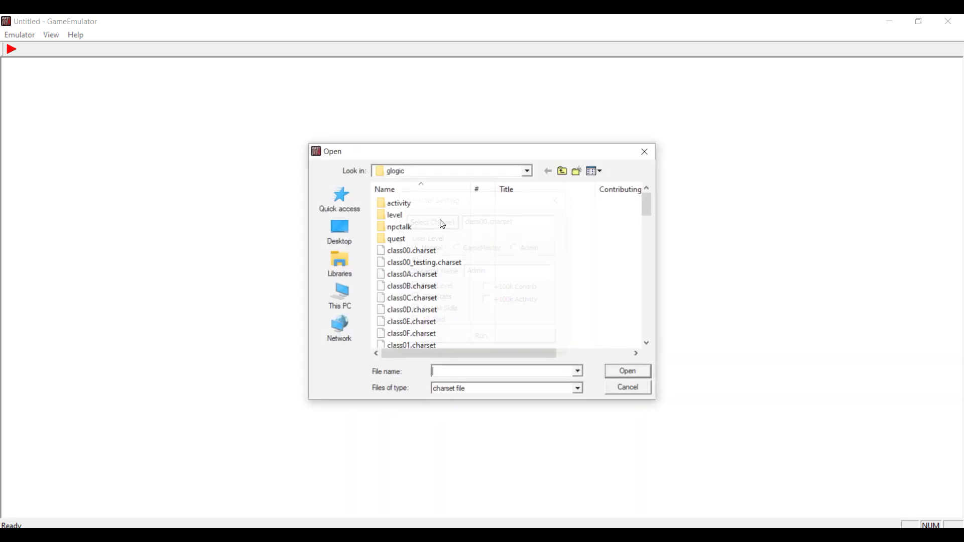
double_click(450, 265)
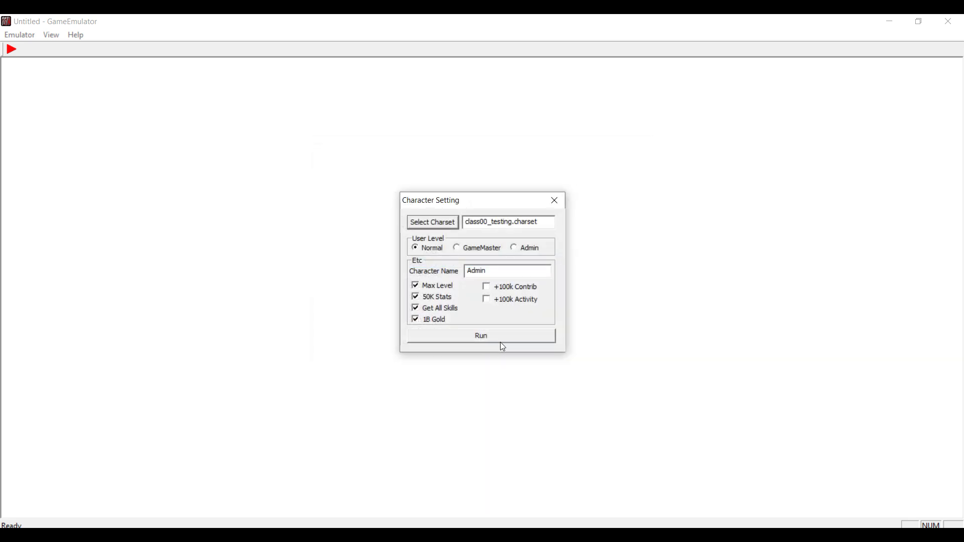
click(502, 339)
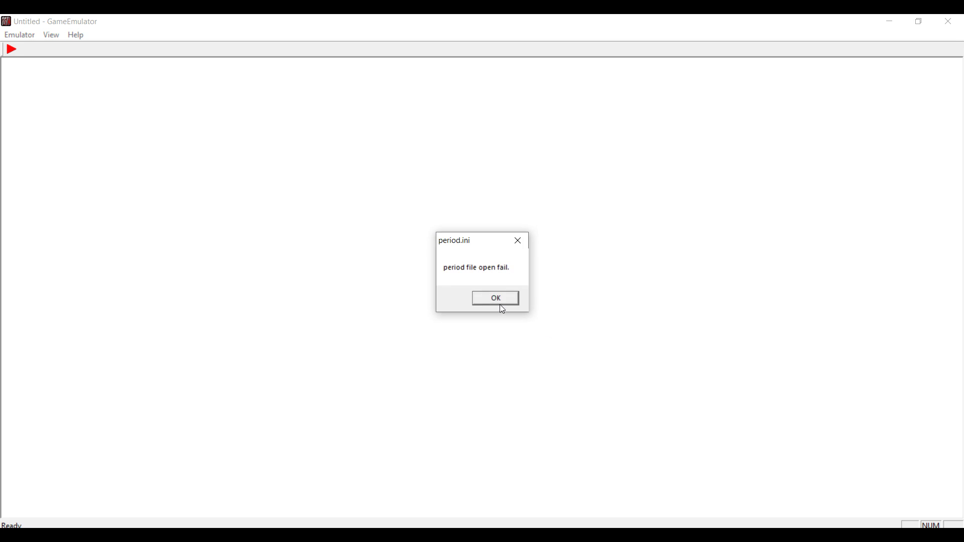
click(499, 301)
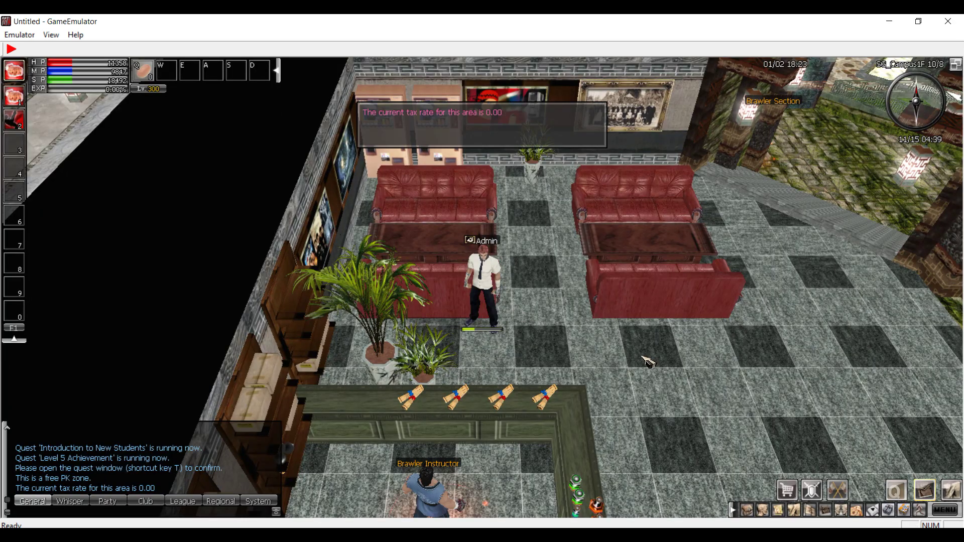
Check the kirin mount's icon in the character's inventory, then close the inventory
click(648, 360)
key(i)
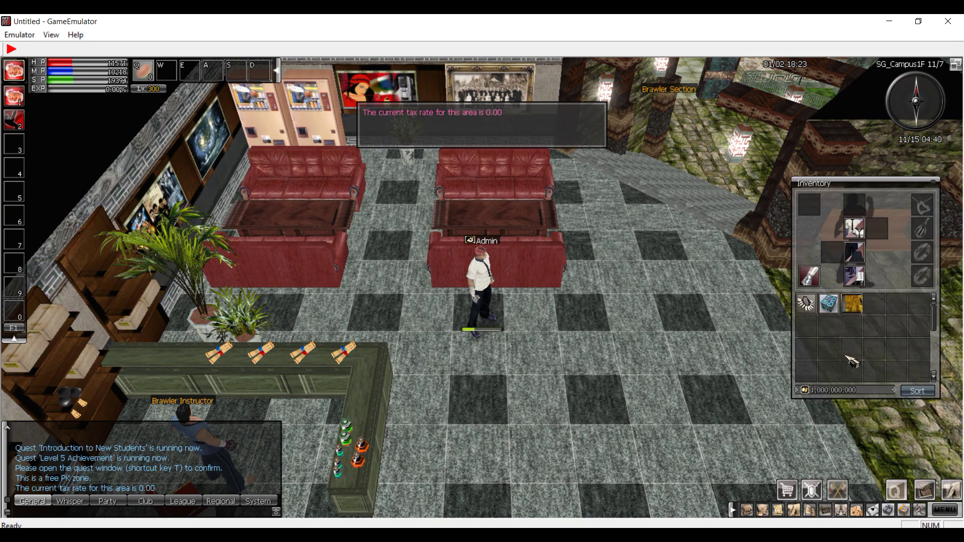
key(i)
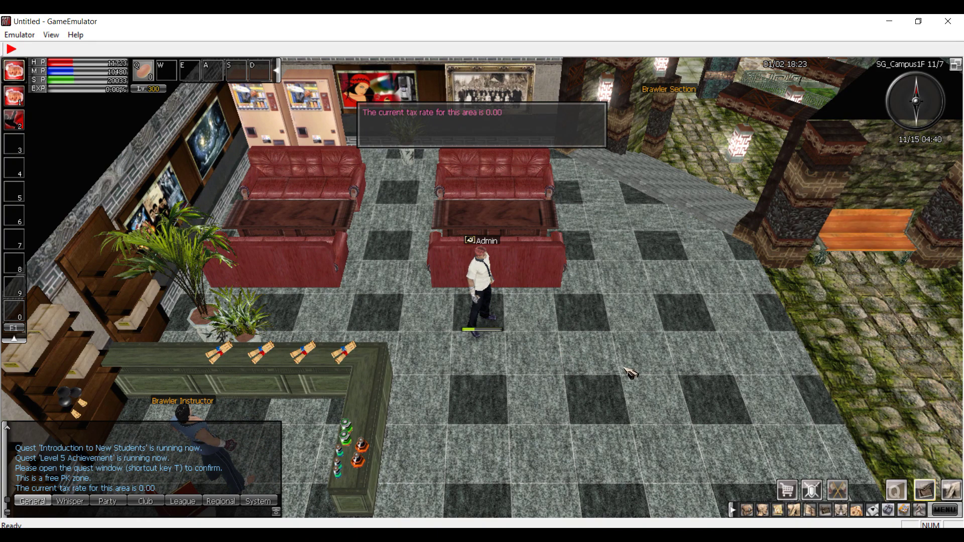
Consult the area map and move the character out of the building to the SG_Campus area
click(569, 370)
key(m)
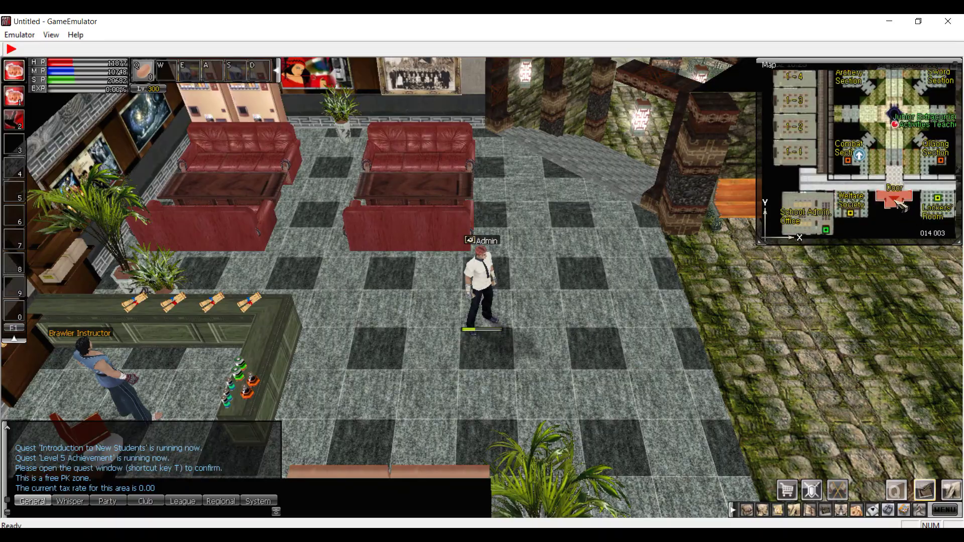
click(562, 371)
key(m)
click(522, 410)
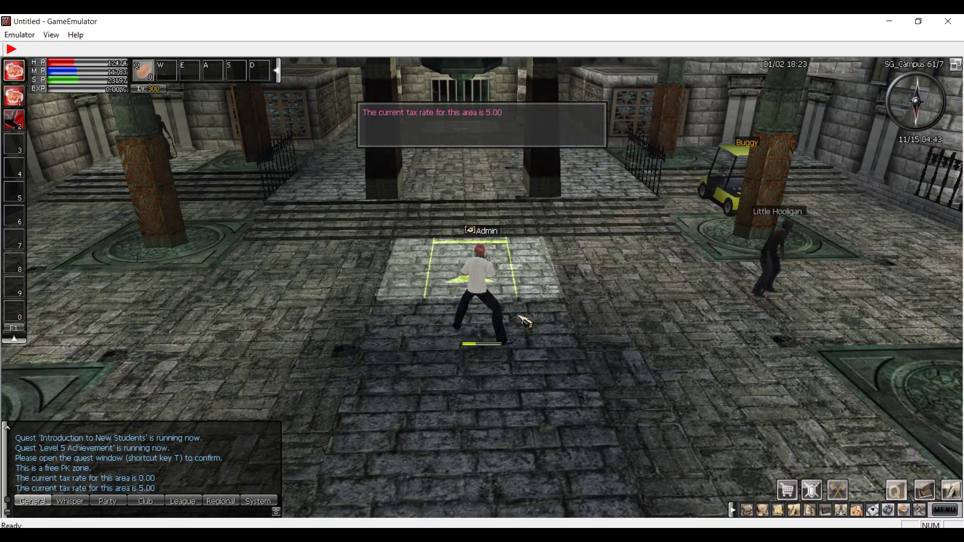
Ride the Kirin Mount Perma in the campus and move around to view the mount from different sides
click(435, 357)
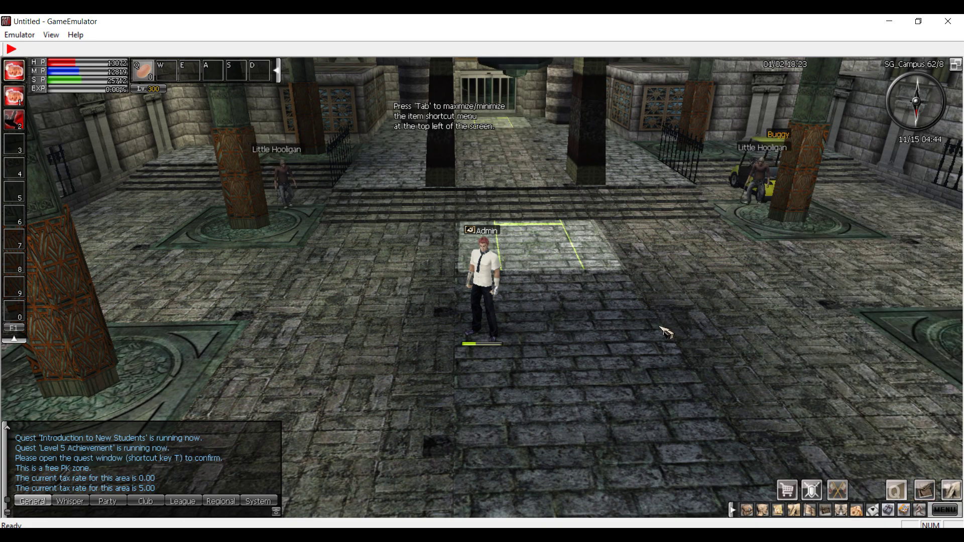
click(592, 384)
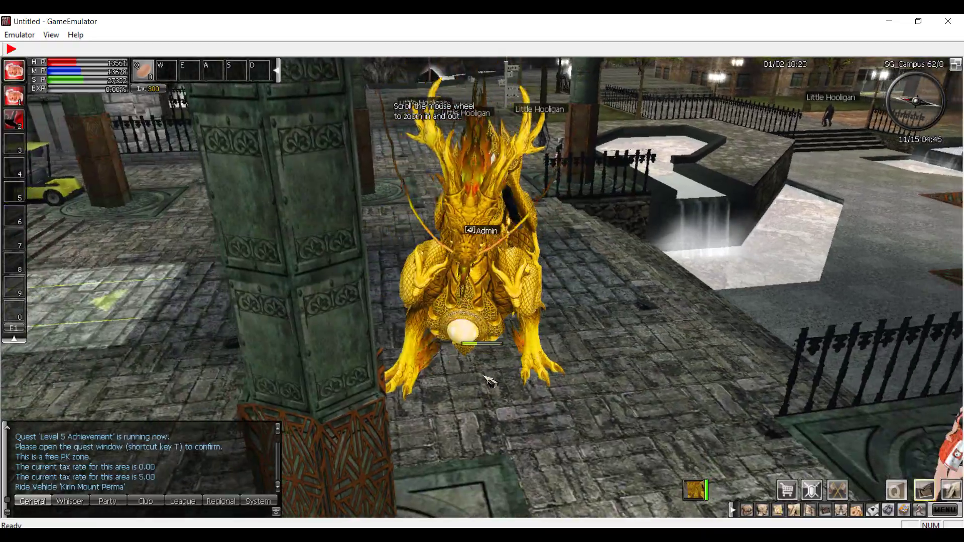
click(595, 369)
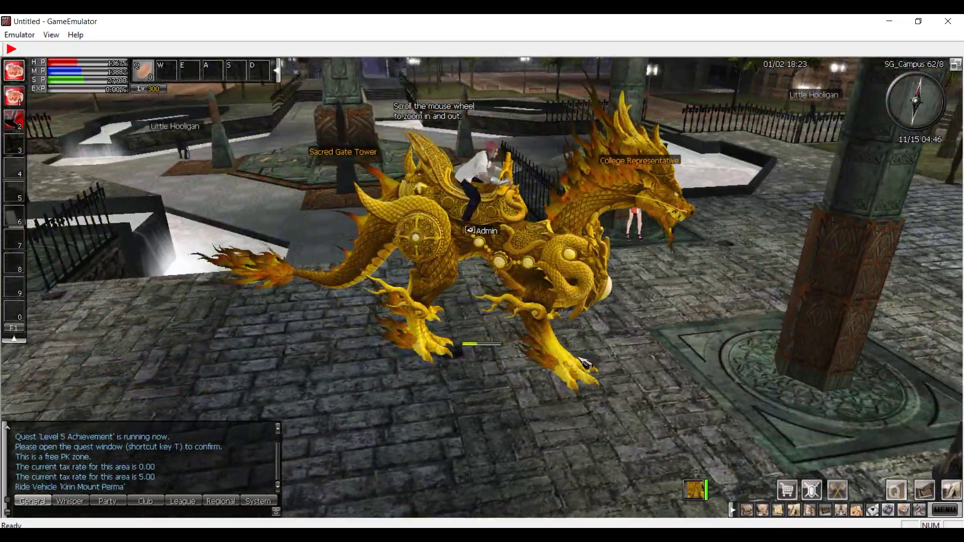